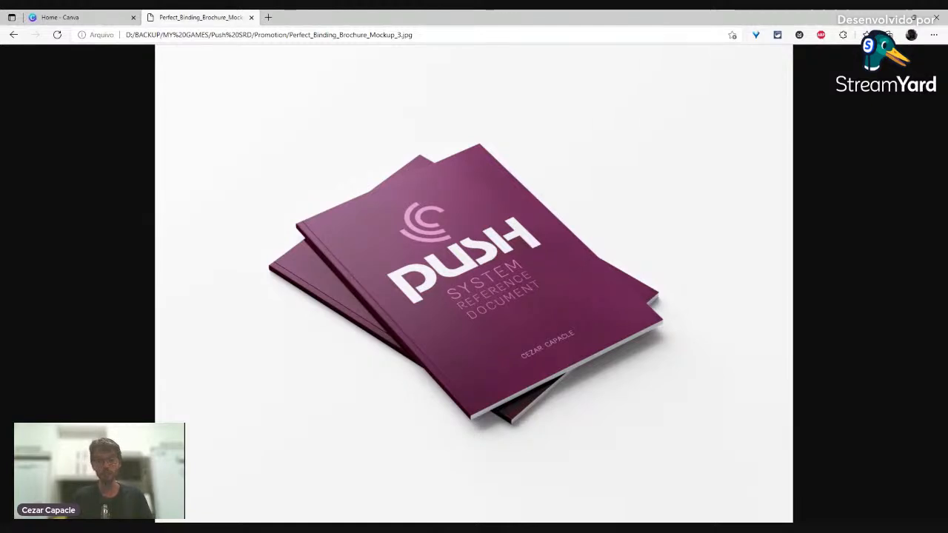
Step: View the mockup image at actual size, fit it back, then switch to the Canva home page
left_click(405, 294)
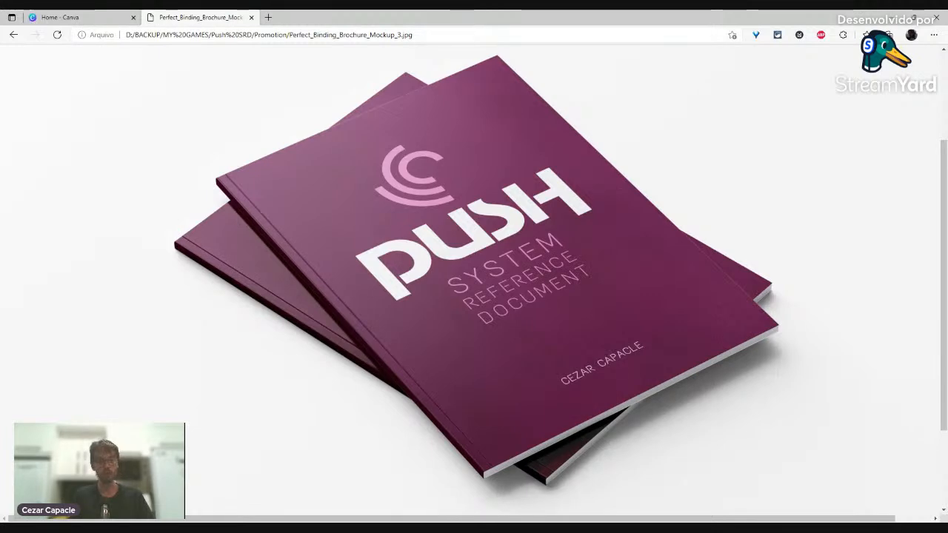
left_click(456, 257)
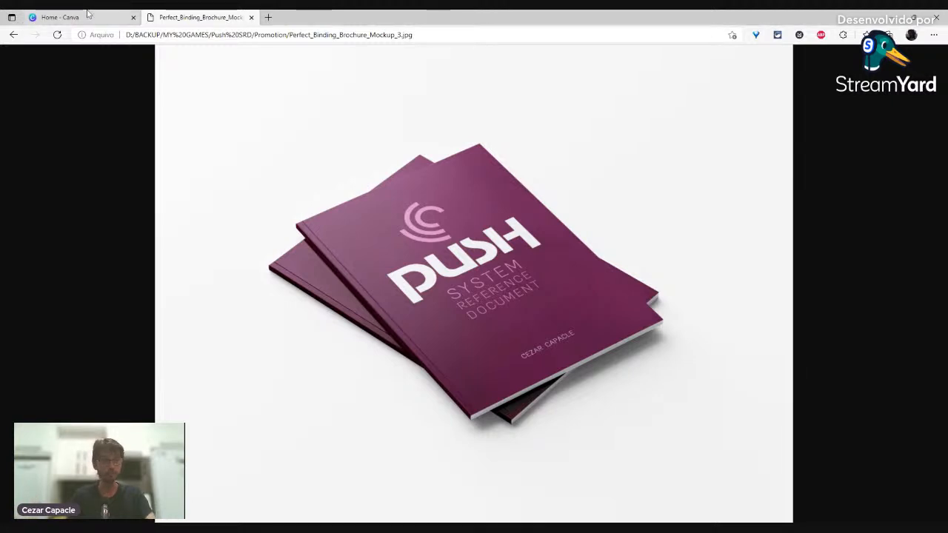
left_click(87, 14)
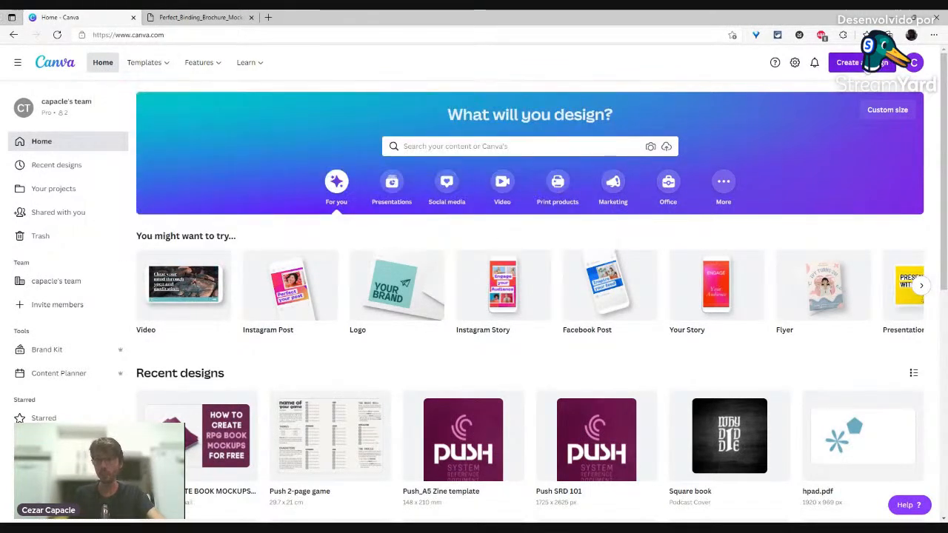
Step: Create a new blank A4 Document design by searching 'a4'
left_click(852, 63)
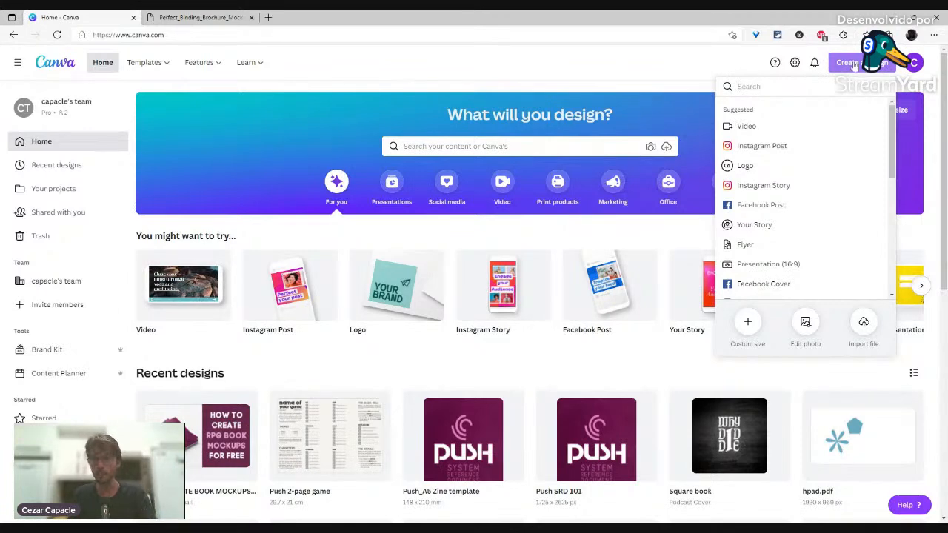
type("a4")
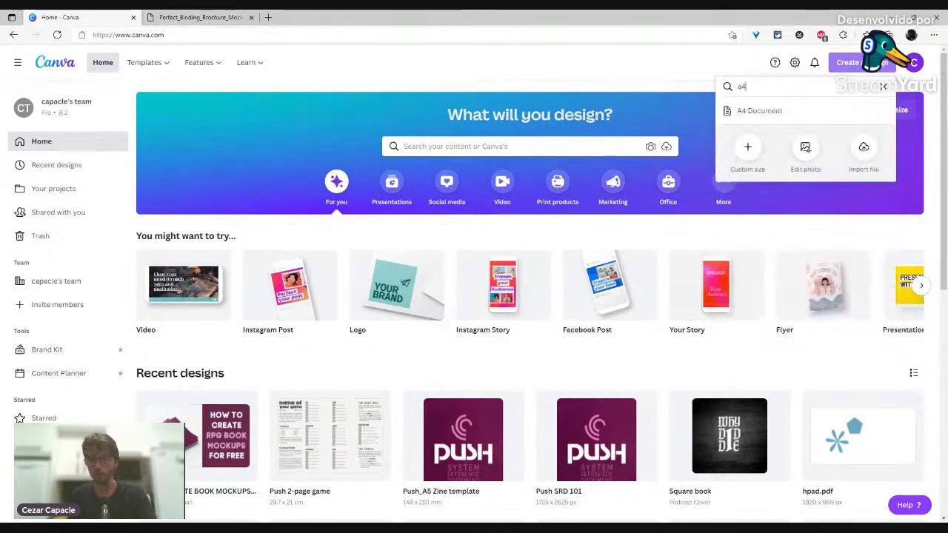
left_click(765, 117)
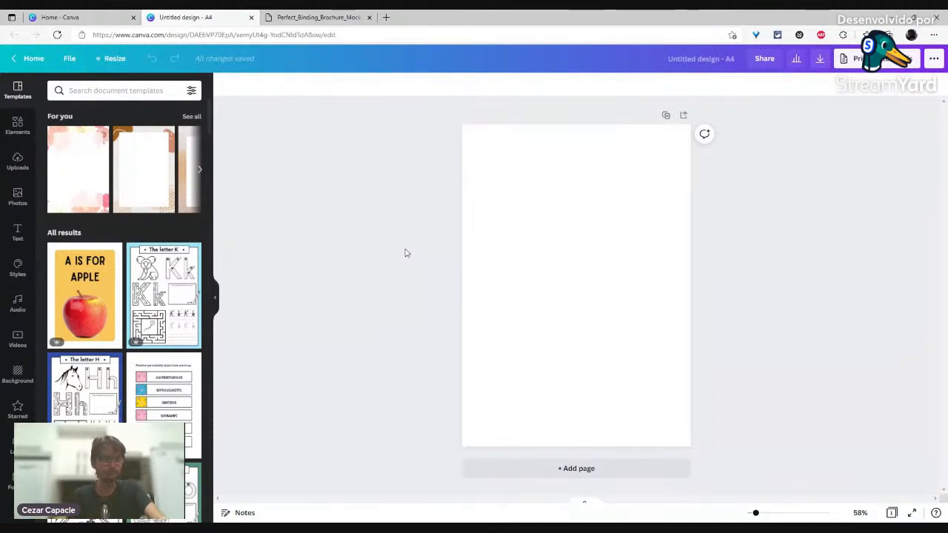
Step: Add a dark green texture photo from a 'green background' stock photo search to the page
left_click(19, 197)
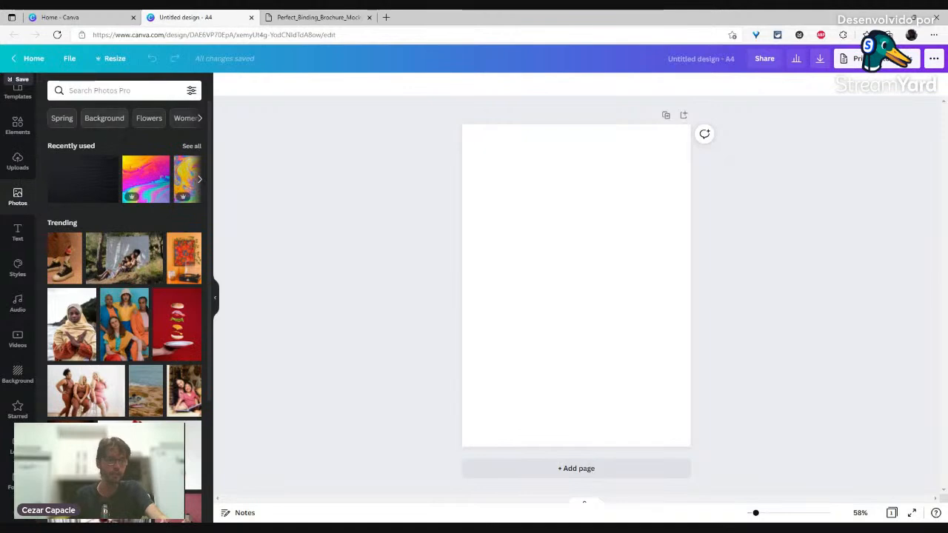
left_click(104, 90)
type("green")
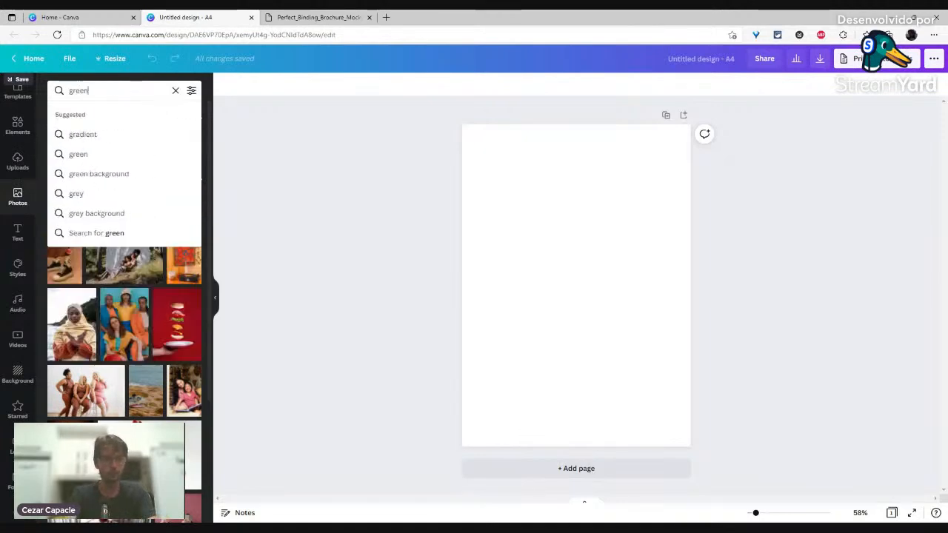
key("Down")
key("Down")
key("Down")
key("Up")
key("Return")
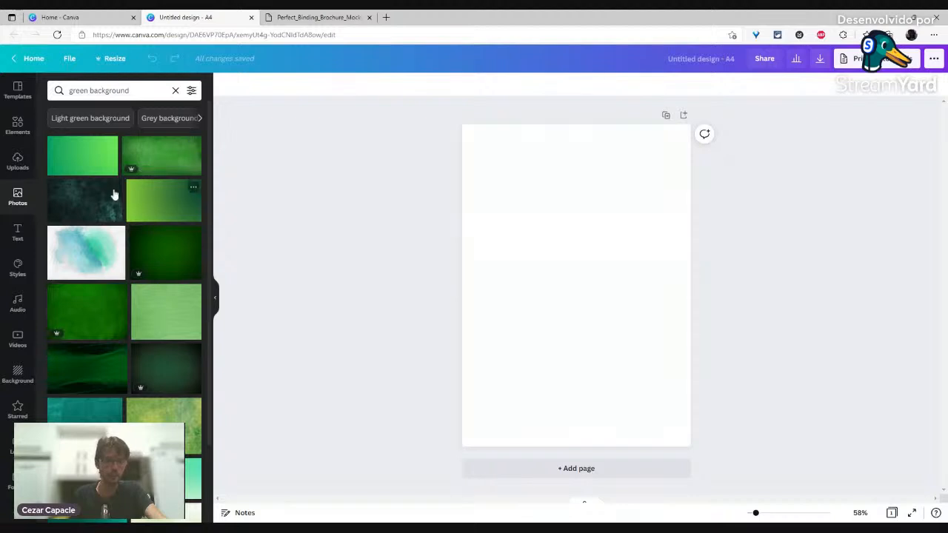
left_click(85, 203)
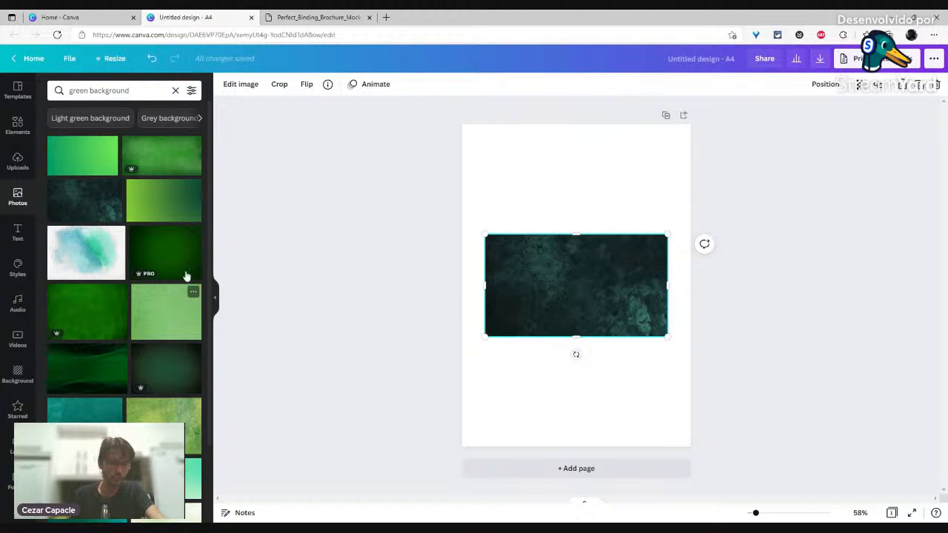
Step: Scroll the photo results, then open a new empty browser tab
scroll(154, 305, "down", 10)
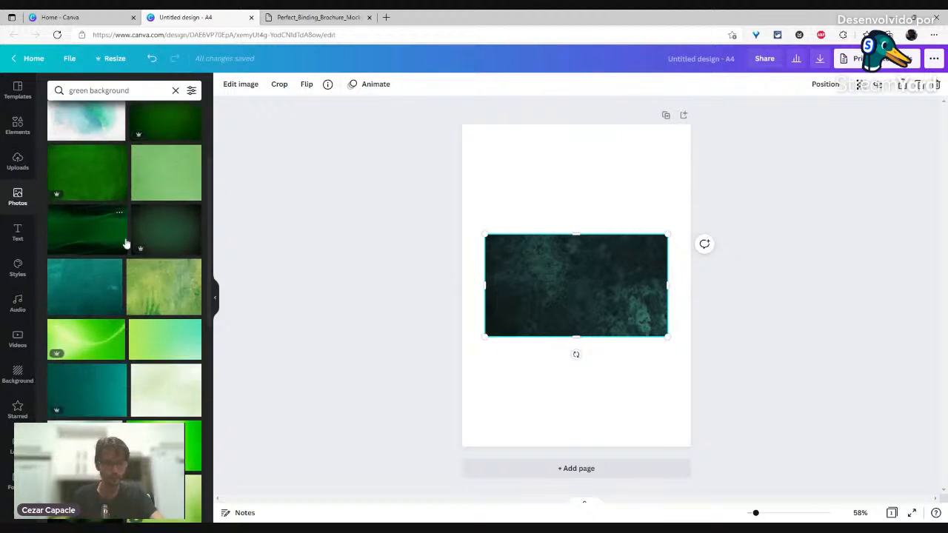
scroll(140, 215, "down", 3)
scroll(147, 199, "down", 1)
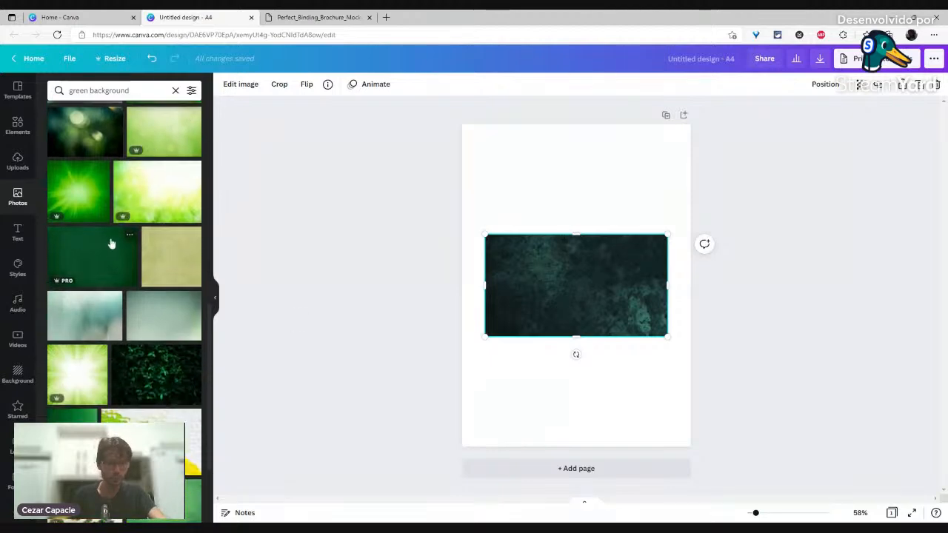
scroll(114, 242, "down", 3)
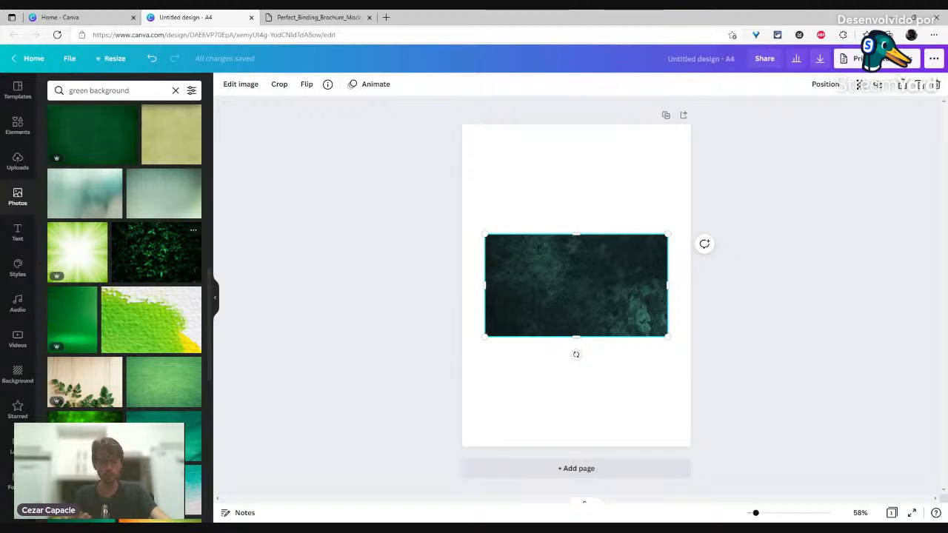
key("ctrl+t")
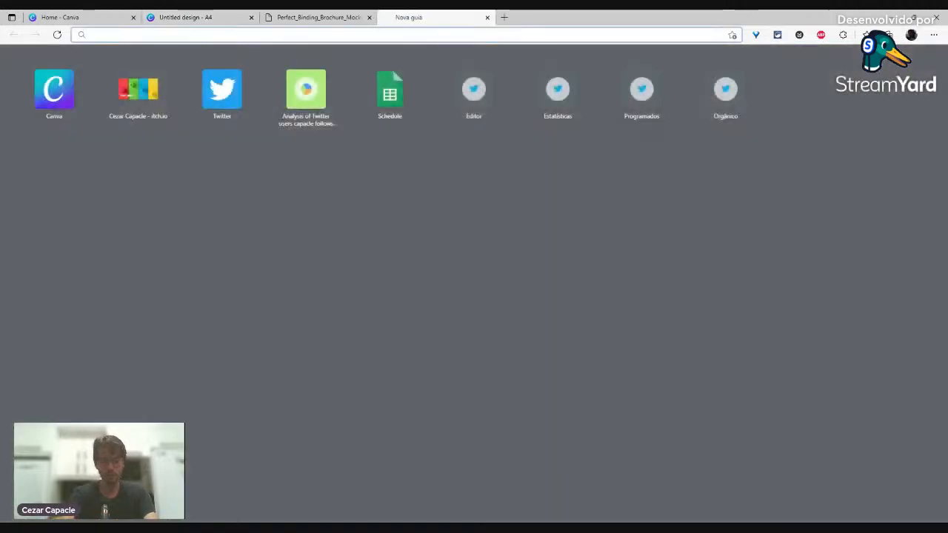
Step: Go to Unsplash and search for 'green texture' photos
type("unspla")
key("Return")
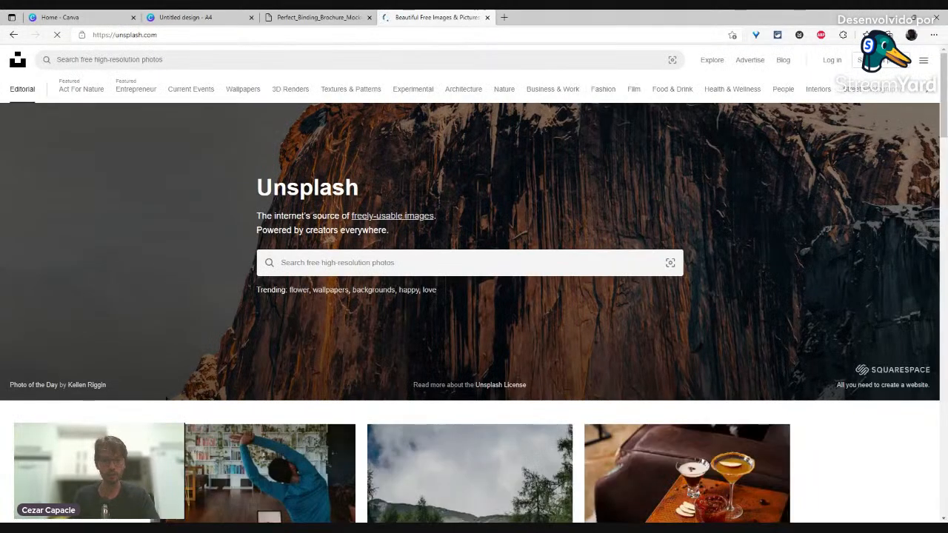
left_click(333, 262)
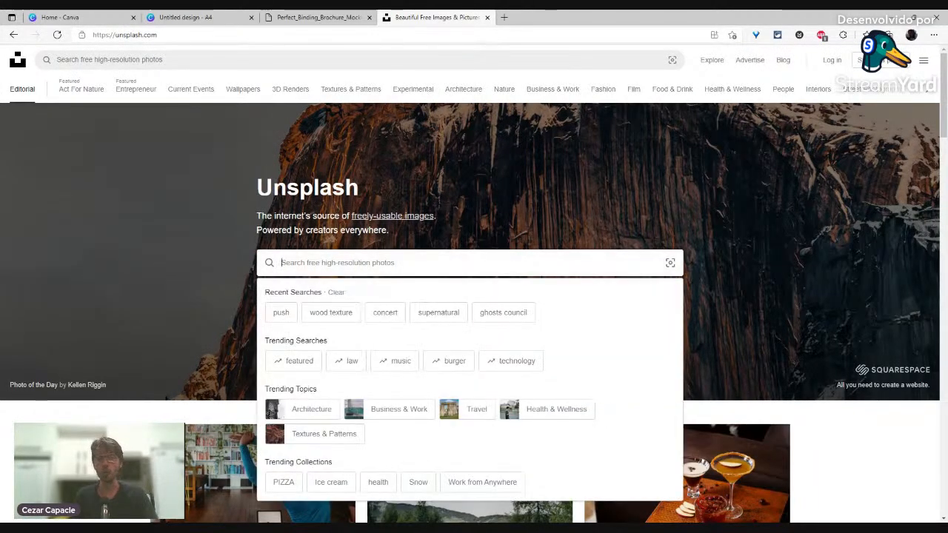
type("gre")
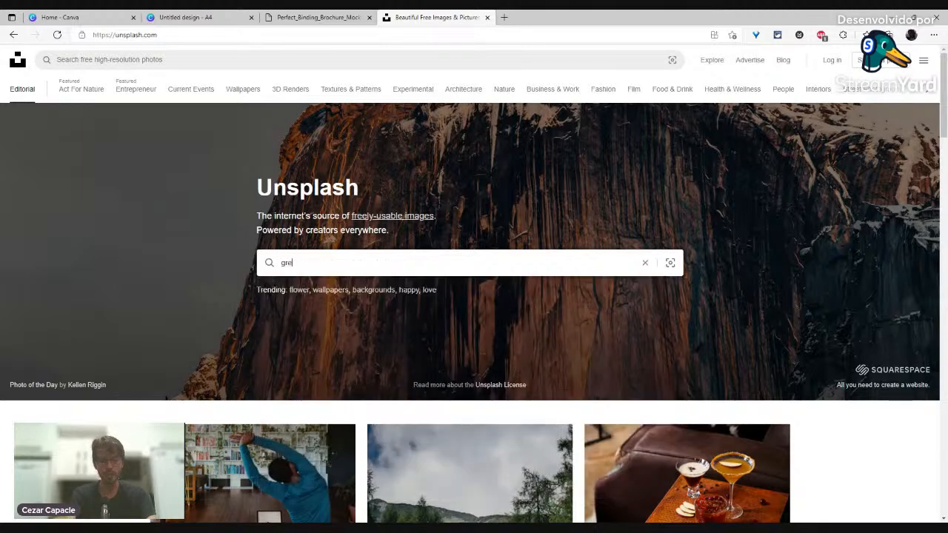
type("en texture")
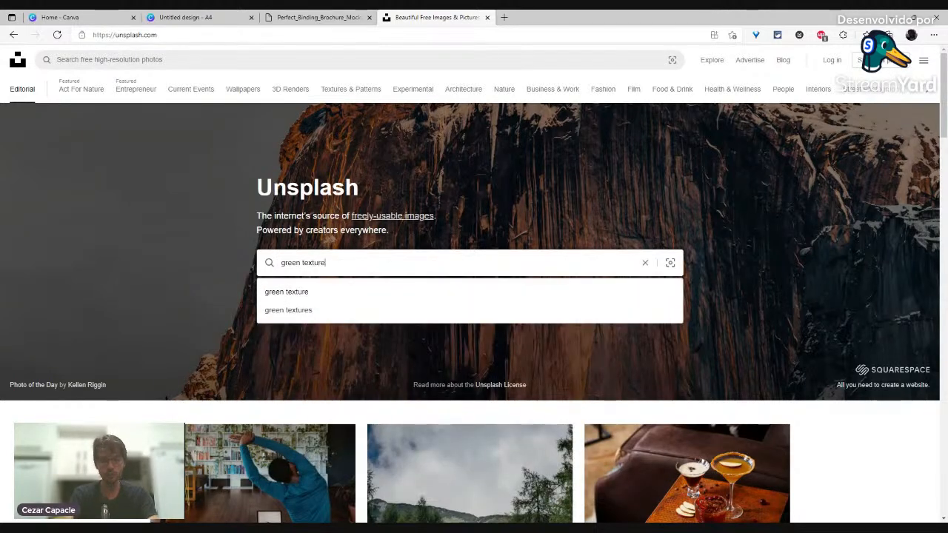
key("Return")
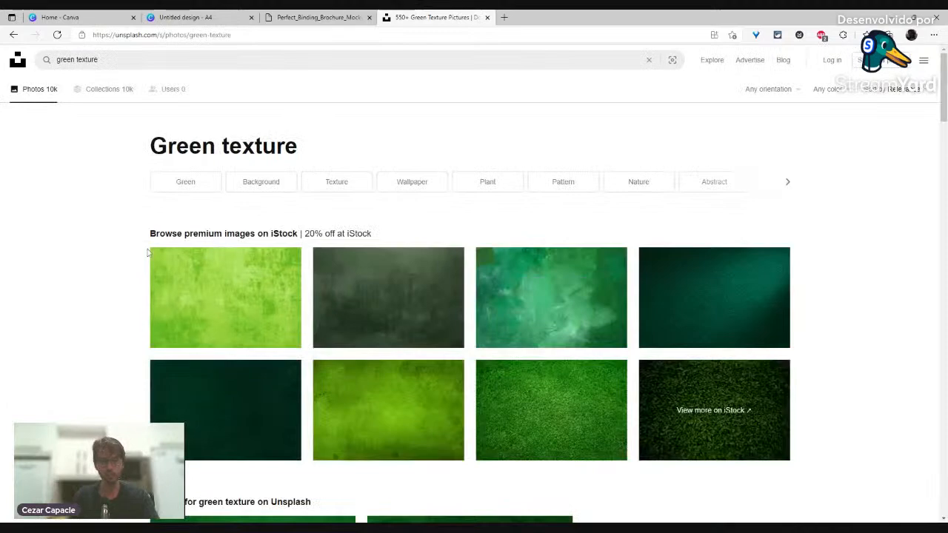
scroll(104, 245, "down", 2)
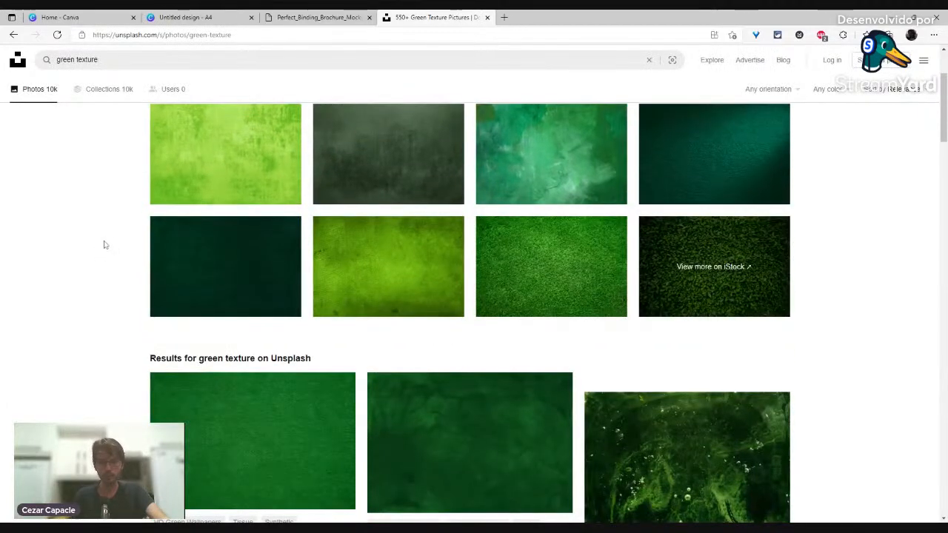
scroll(104, 244, "down", 3)
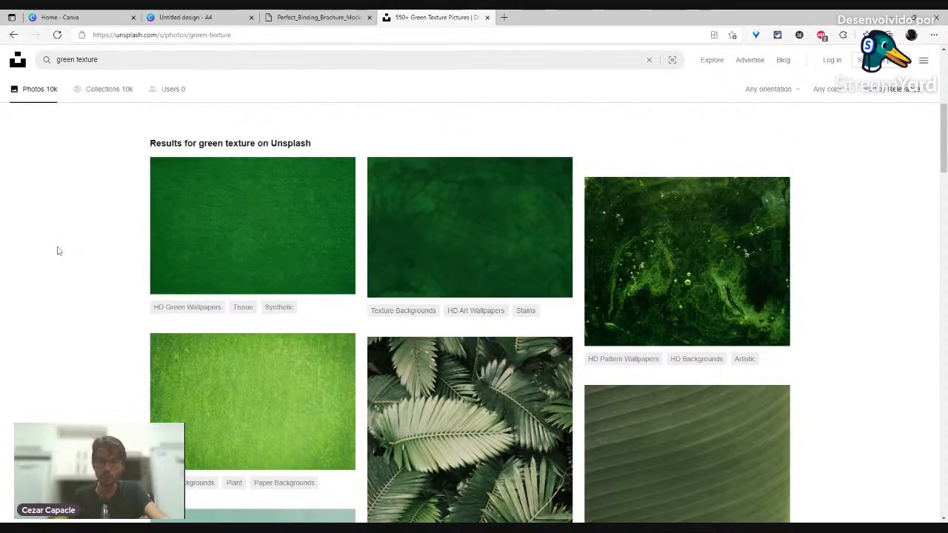
Step: Download the Large size of the dark green textile photo and return to the Canva design
left_click(478, 233)
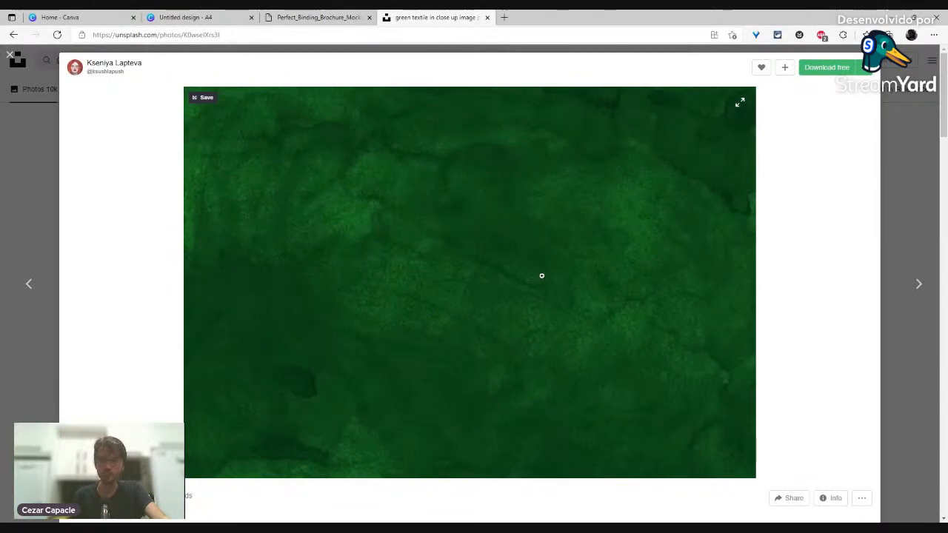
left_click(868, 71)
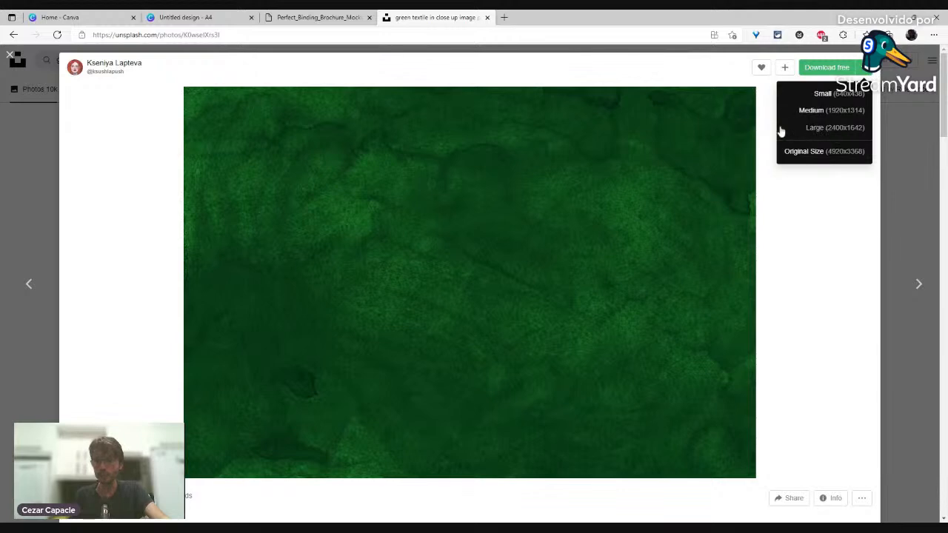
left_click(820, 129)
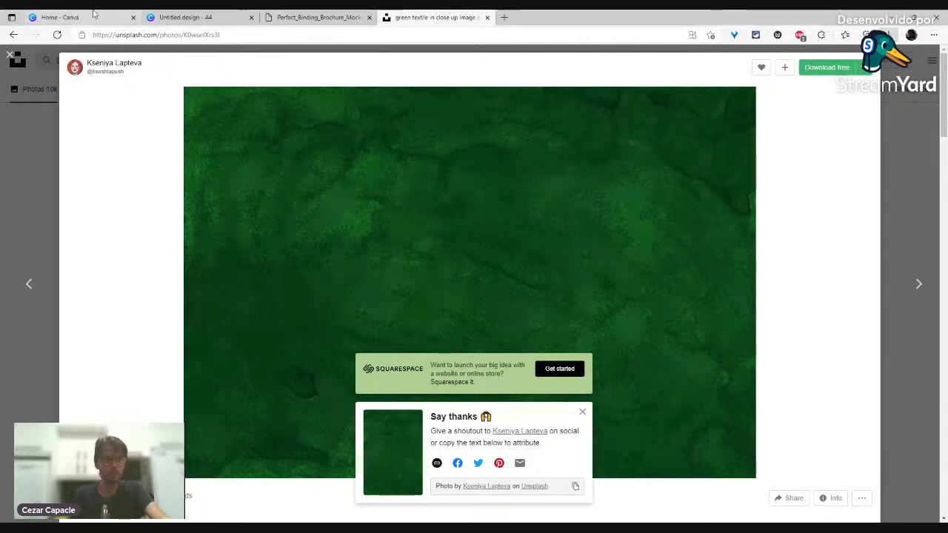
left_click(179, 15)
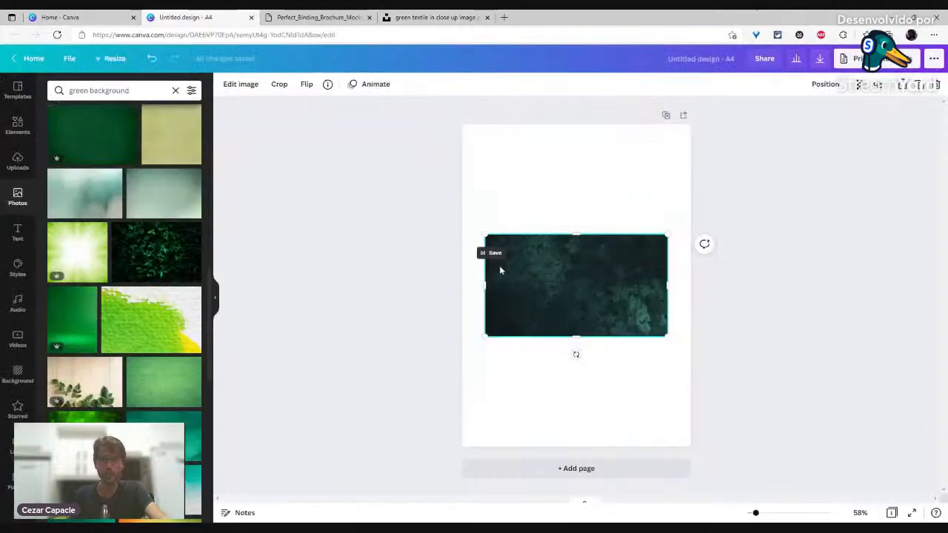
Step: Replace the old photo with the pasted green texture, turn it portrait, and set it as page background
key("Delete")
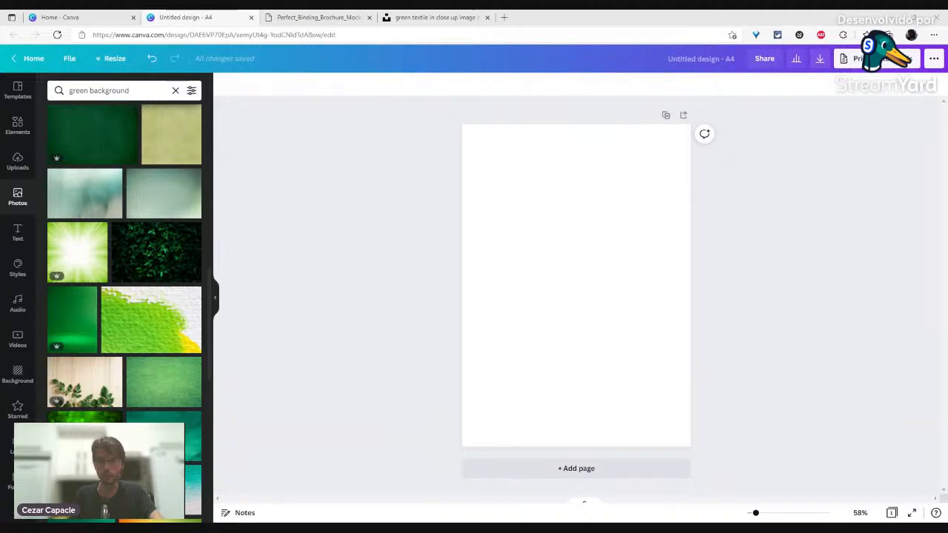
key("ctrl+v")
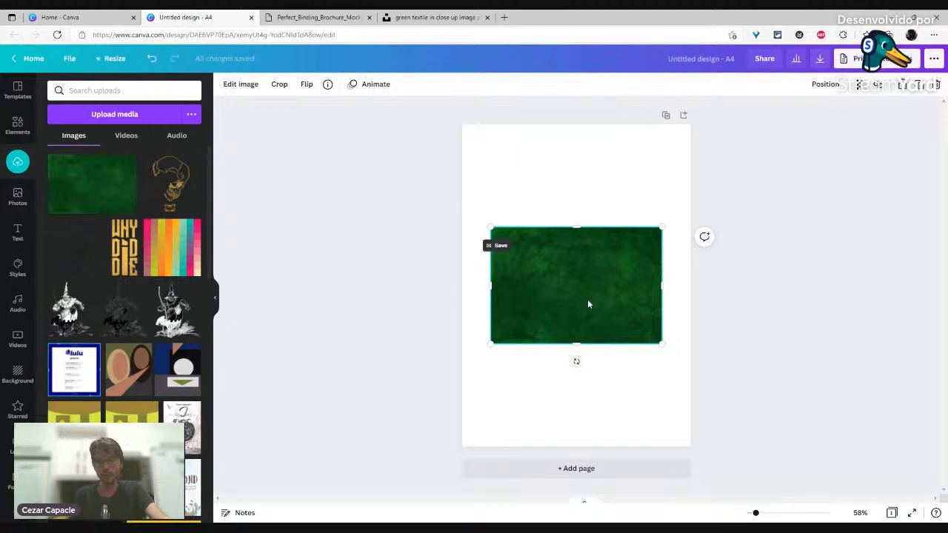
left_click_drag(577, 361, 499, 286)
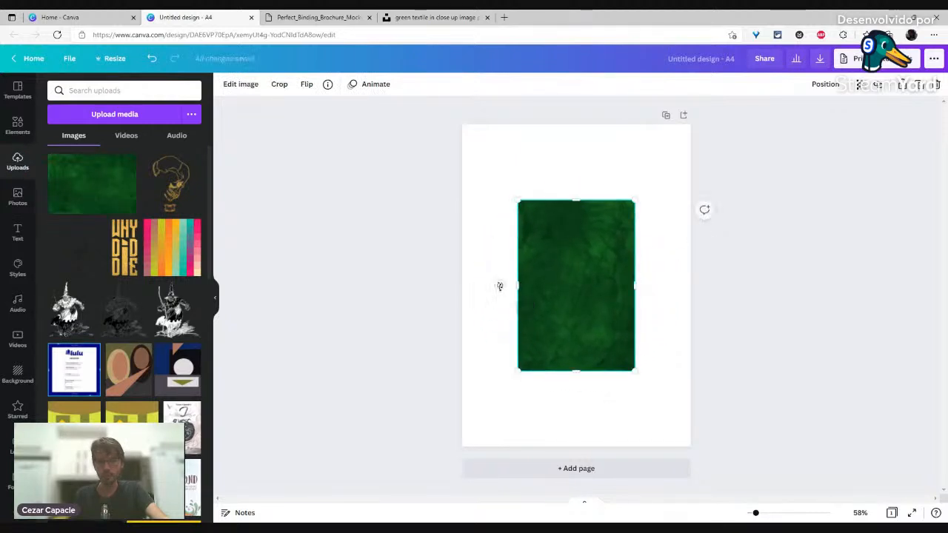
right_click(572, 275)
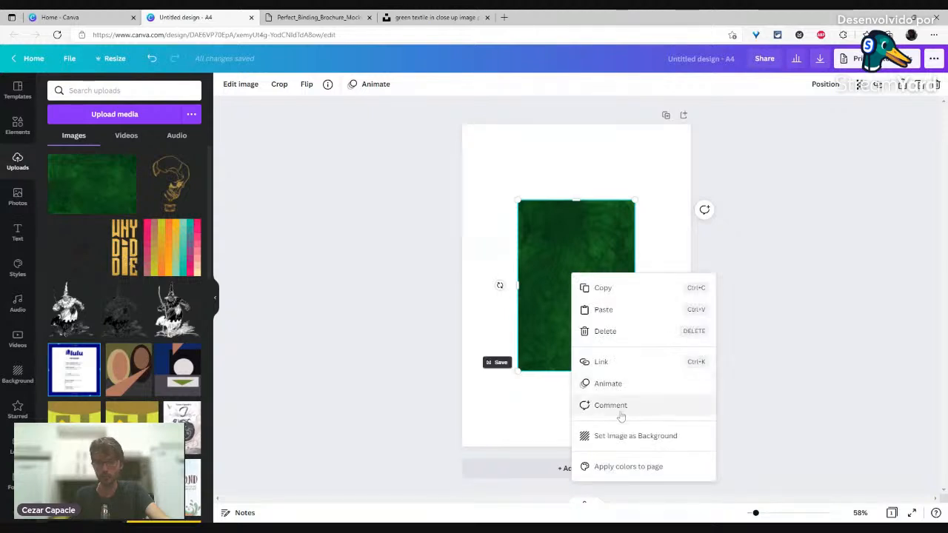
left_click(627, 435)
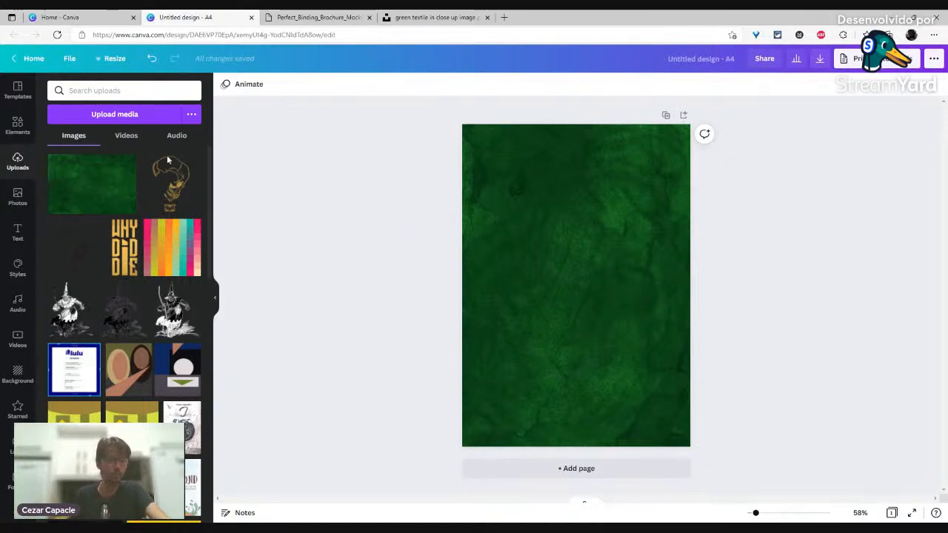
Step: Search Elements for 'mushrooms' and filter the graphics to static ones
left_click(17, 124)
left_click(81, 91)
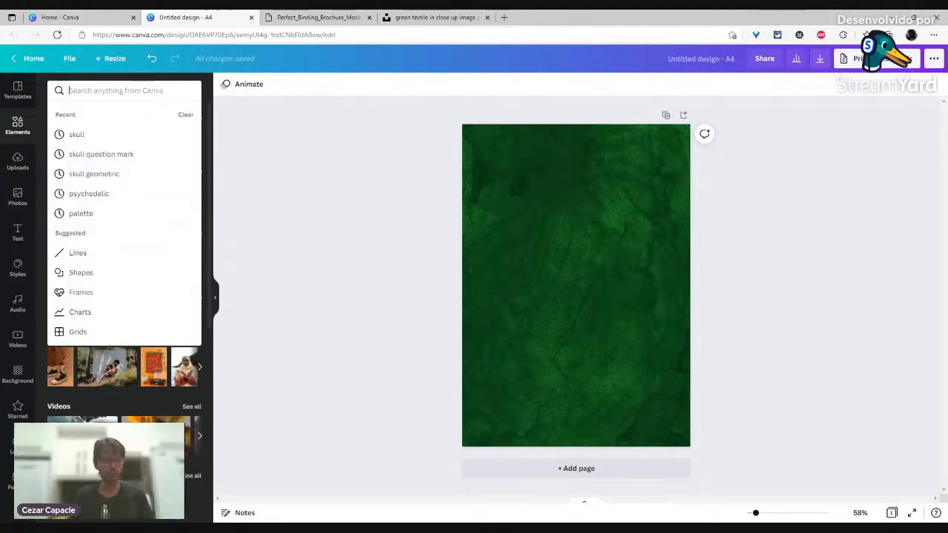
type("mushr")
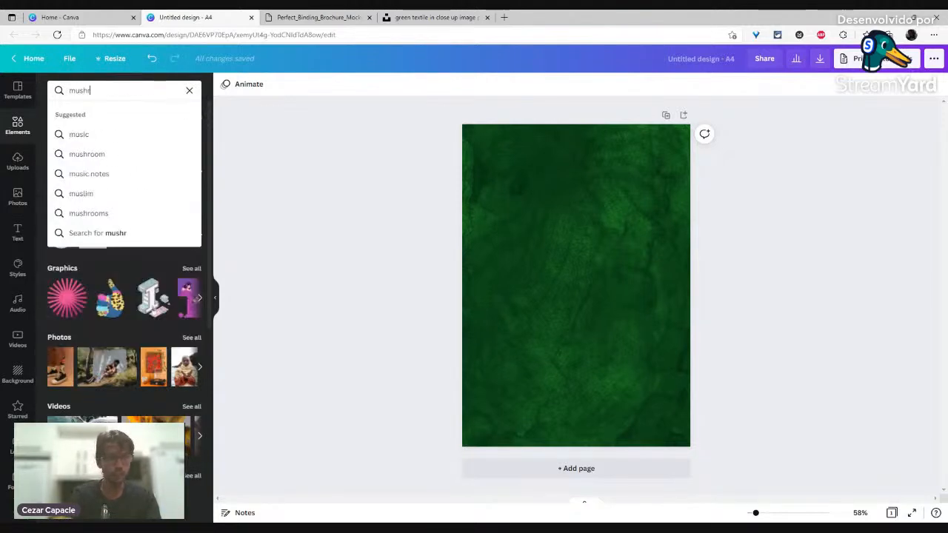
type("ooms")
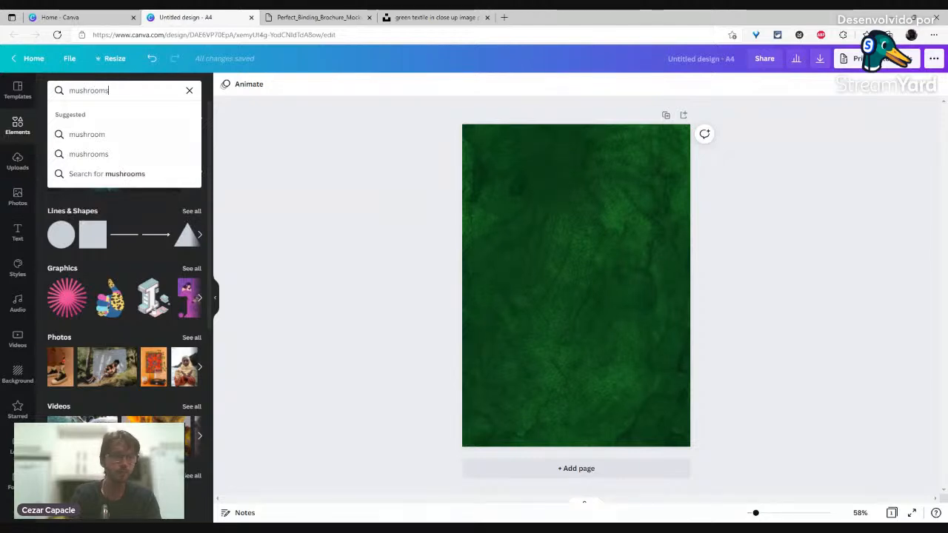
key("Return")
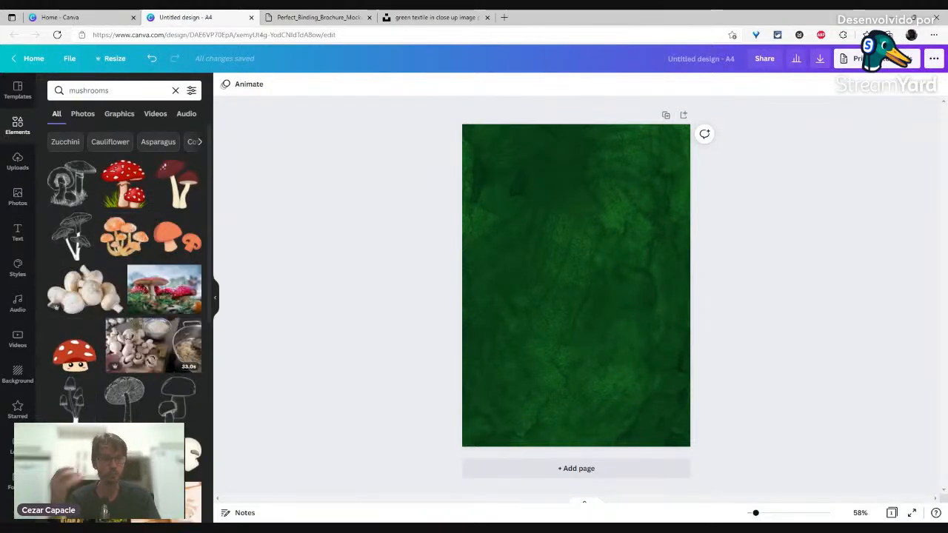
left_click(118, 115)
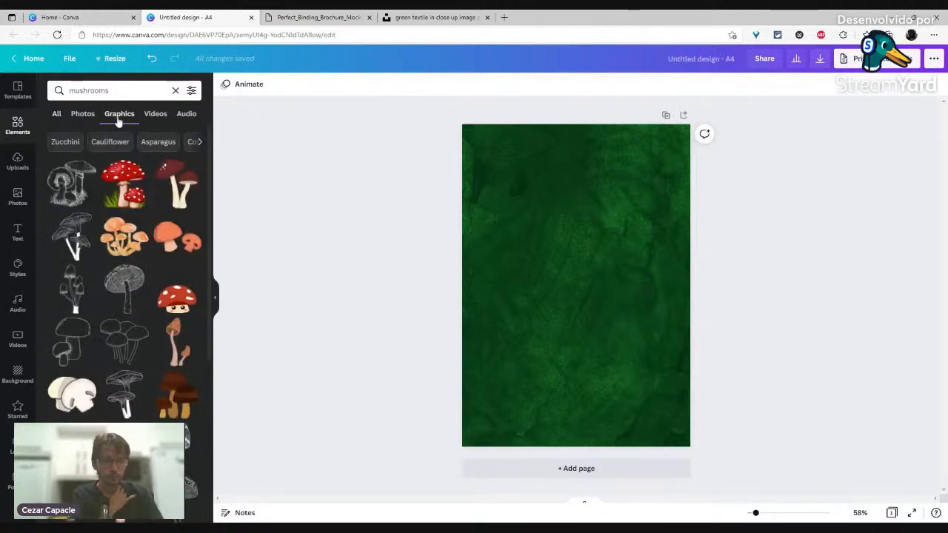
left_click(192, 90)
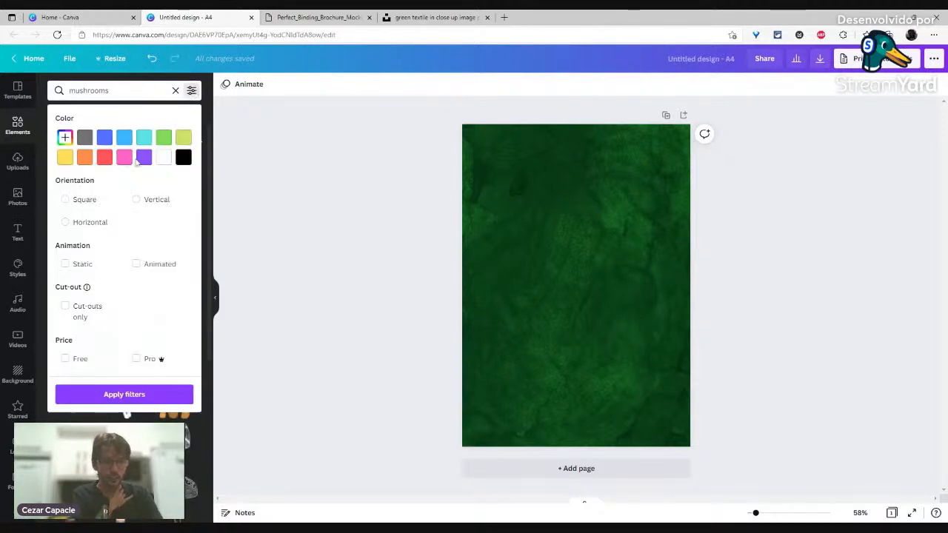
left_click(65, 263)
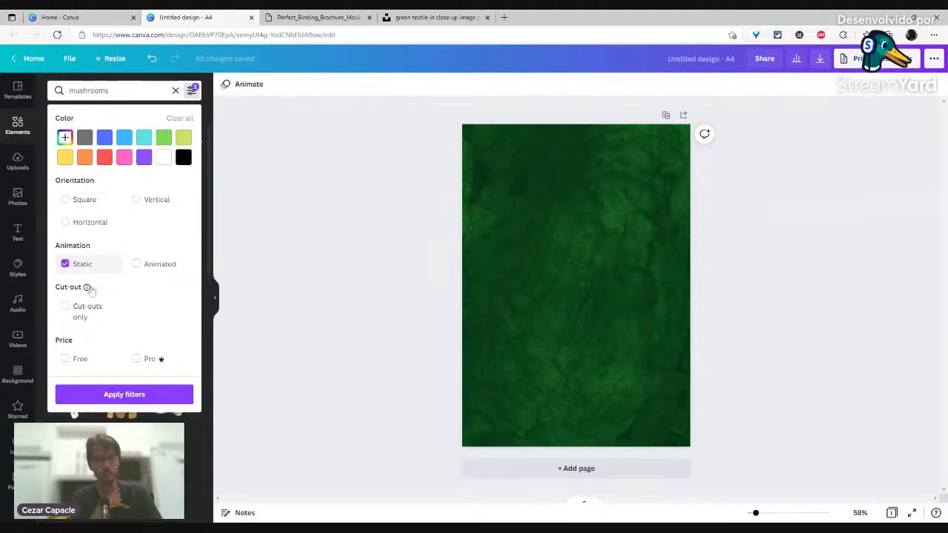
left_click(133, 393)
Step: Try an orange mushroom and a white mushroom pair on the page, removing both
scroll(146, 224, "down", 3)
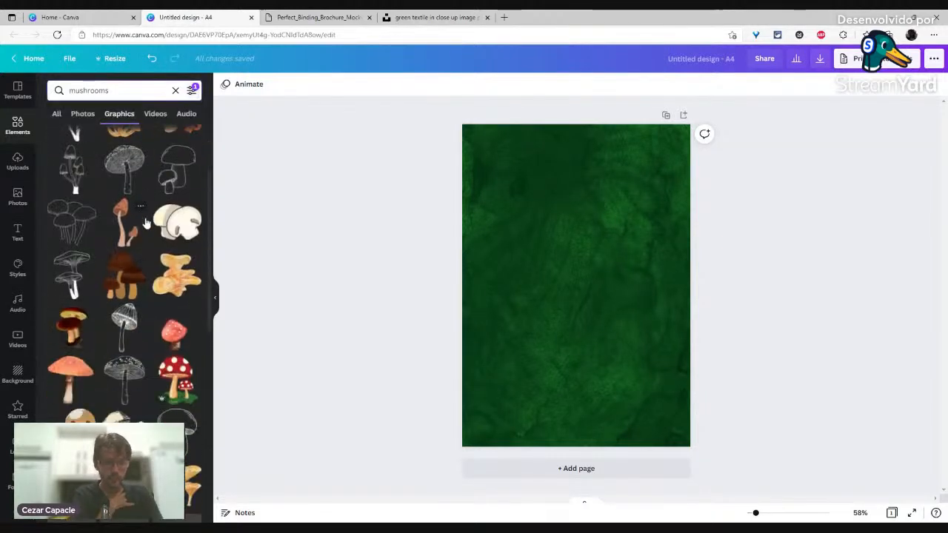
left_click(72, 374)
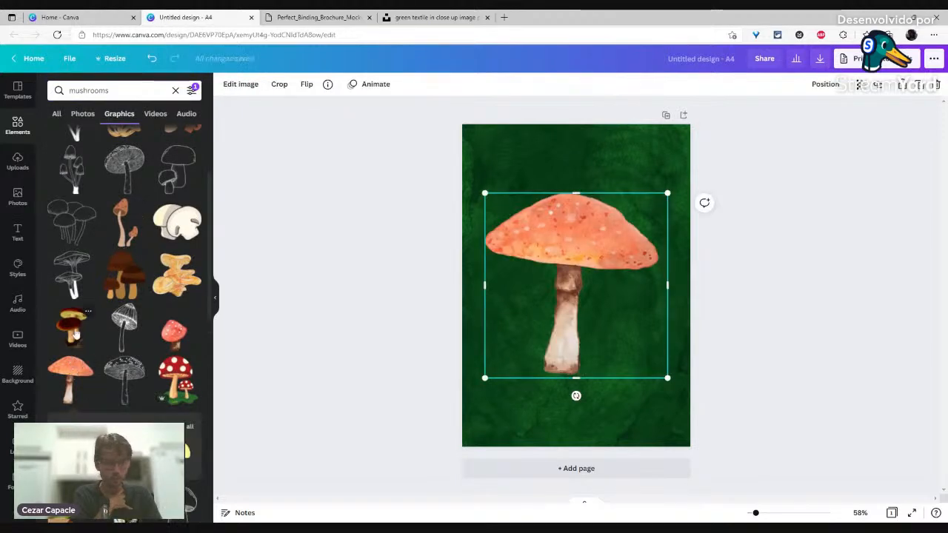
scroll(74, 334, "down", 1)
scroll(212, 365, "down", 1)
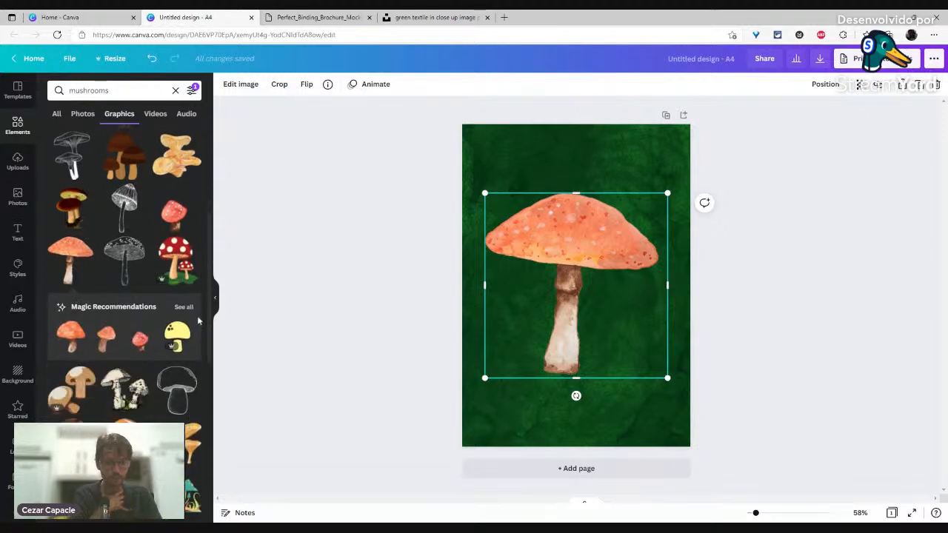
key("Delete")
left_click(124, 389)
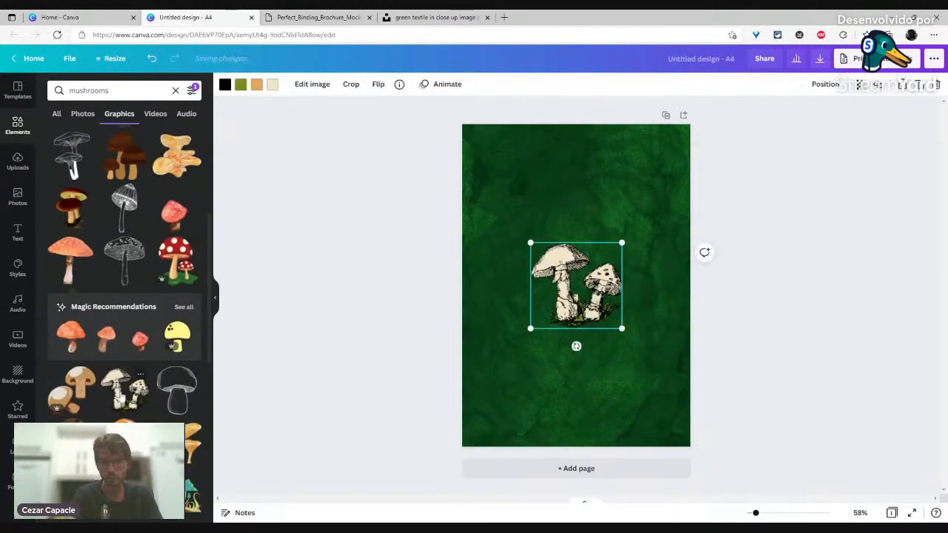
mouse_move(622, 329)
left_mouse_down()
mouse_move(674, 385)
mouse_move(604, 325)
left_mouse_up()
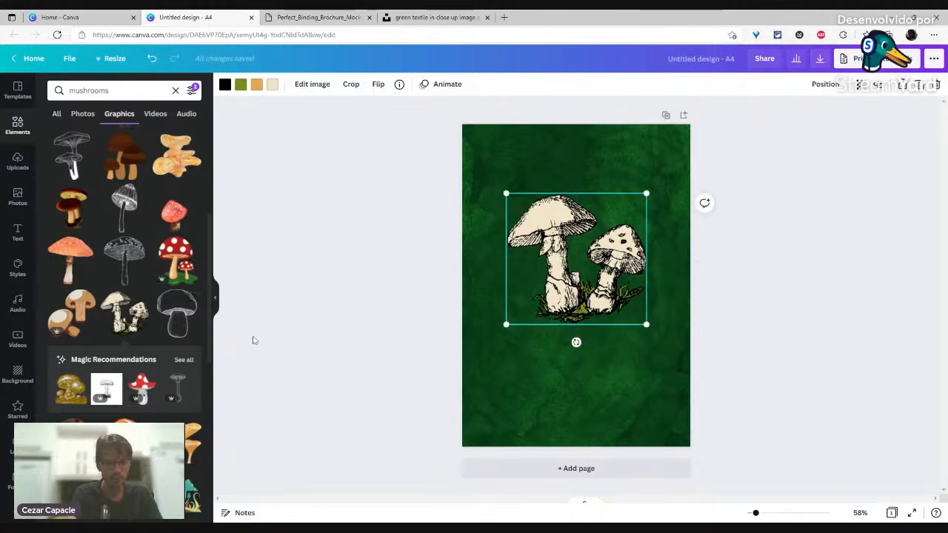
key("Delete")
scroll(141, 319, "down", 2)
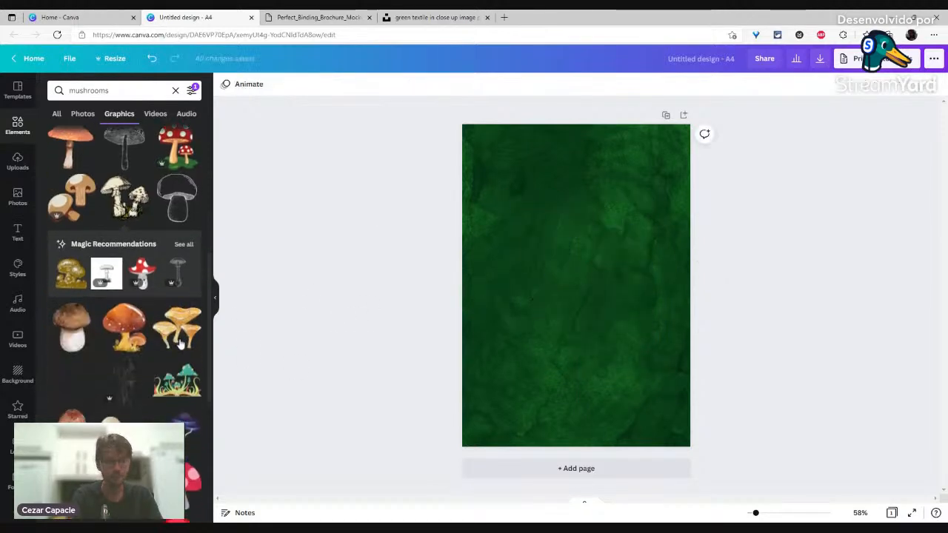
Step: Add the orange watercolour mushroom illustration, shrink it and centre it on the upper page
left_click(129, 323)
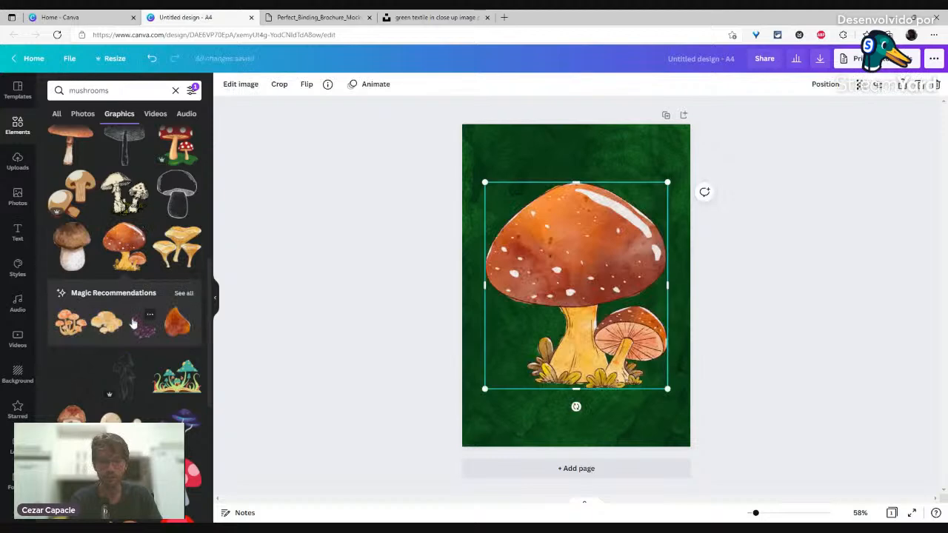
mouse_move(668, 392)
left_mouse_down()
mouse_move(643, 355)
mouse_move(666, 378)
left_mouse_up()
left_click_drag(598, 248, 607, 230)
left_click_drag(489, 160, 503, 181)
left_click_drag(556, 240, 550, 230)
left_click(505, 192)
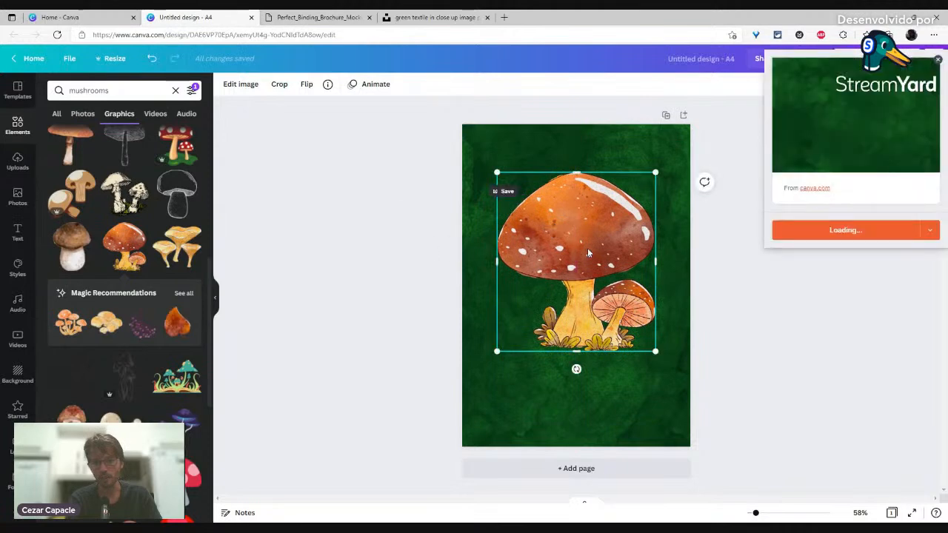
left_click(937, 59)
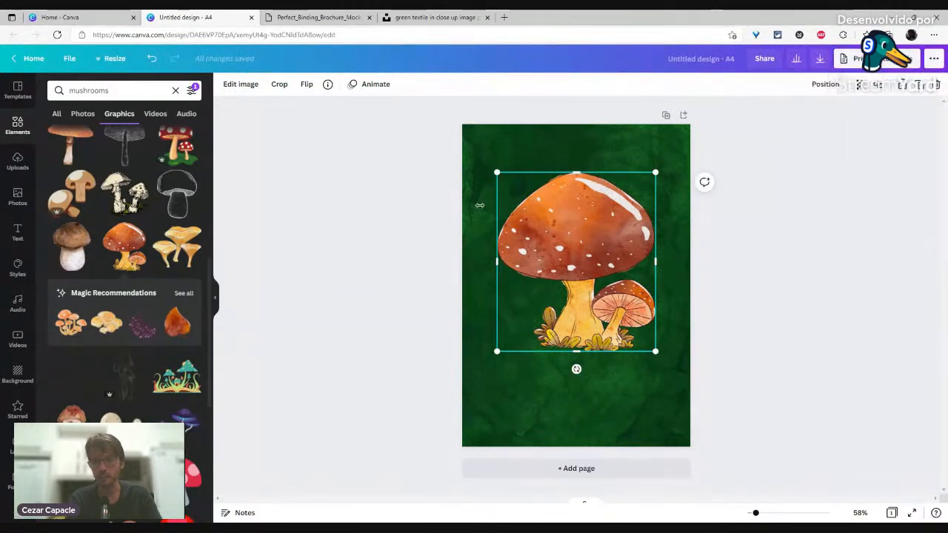
left_click(348, 213)
left_click(613, 255)
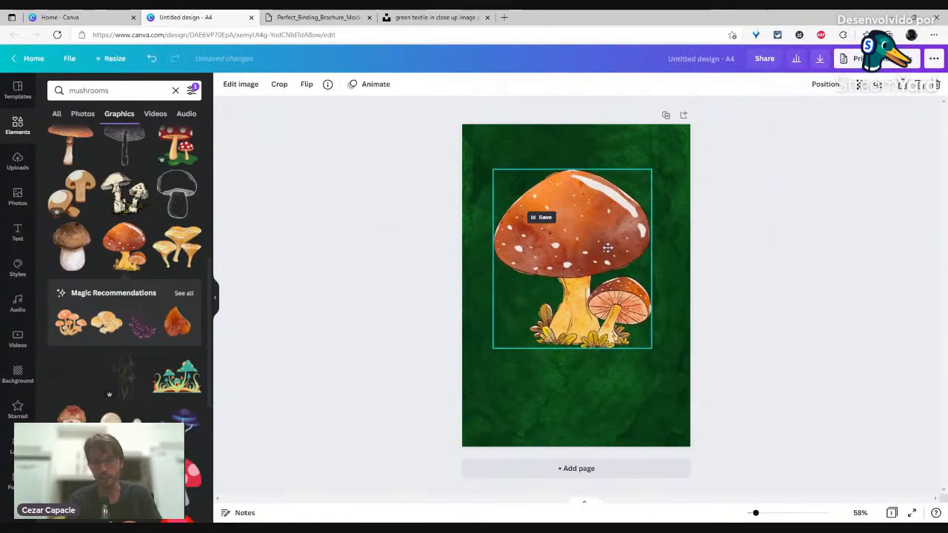
left_click(782, 257)
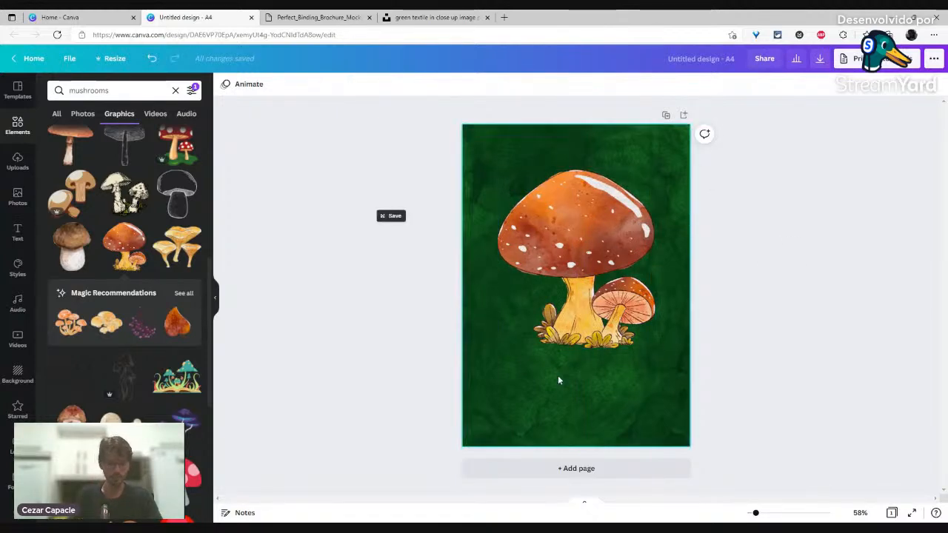
Step: Add a 'Mushroom' text box and move it to the lower part of the page
key("t")
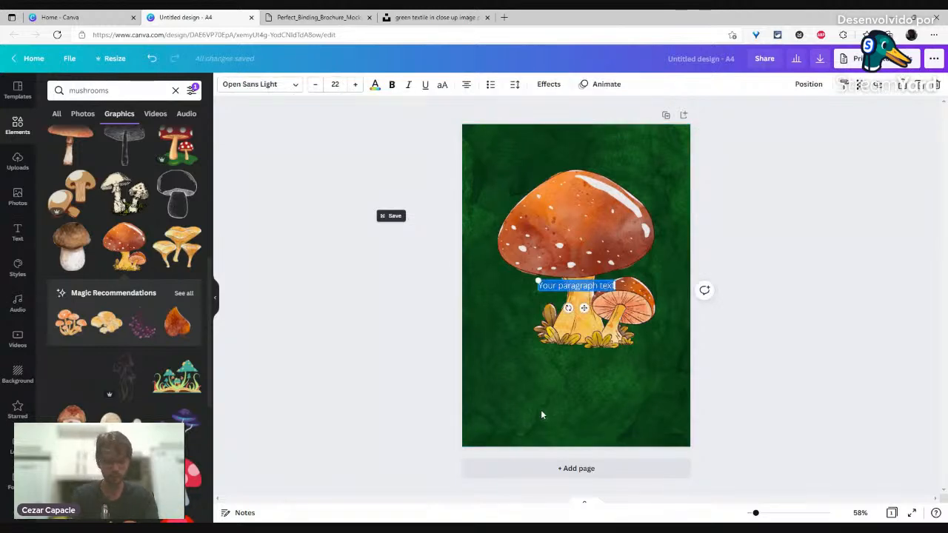
type("Mushroom")
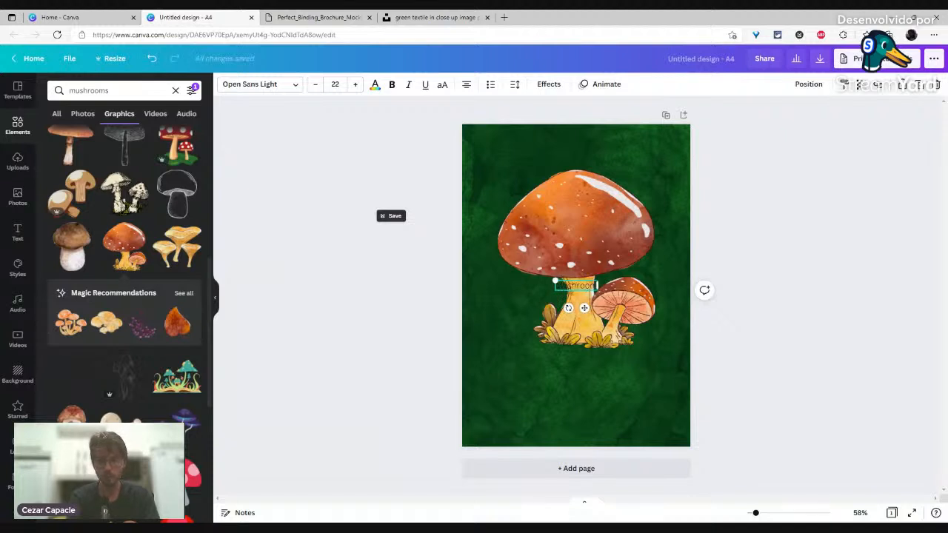
left_click(457, 338)
left_click_drag(575, 287, 648, 403)
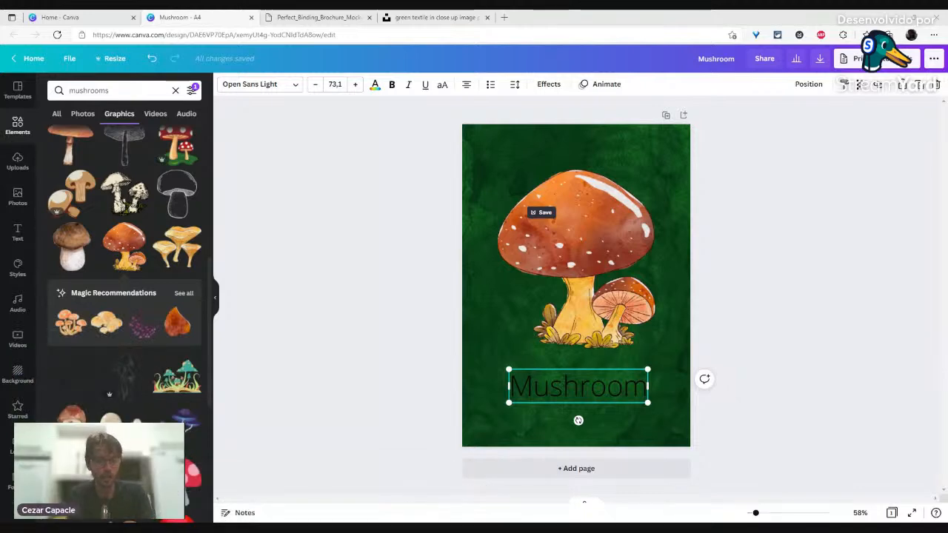
Step: Duplicate the title below as 'MAYHEM' and make both lines white
left_click_drag(581, 385, 577, 416)
double_click(577, 416)
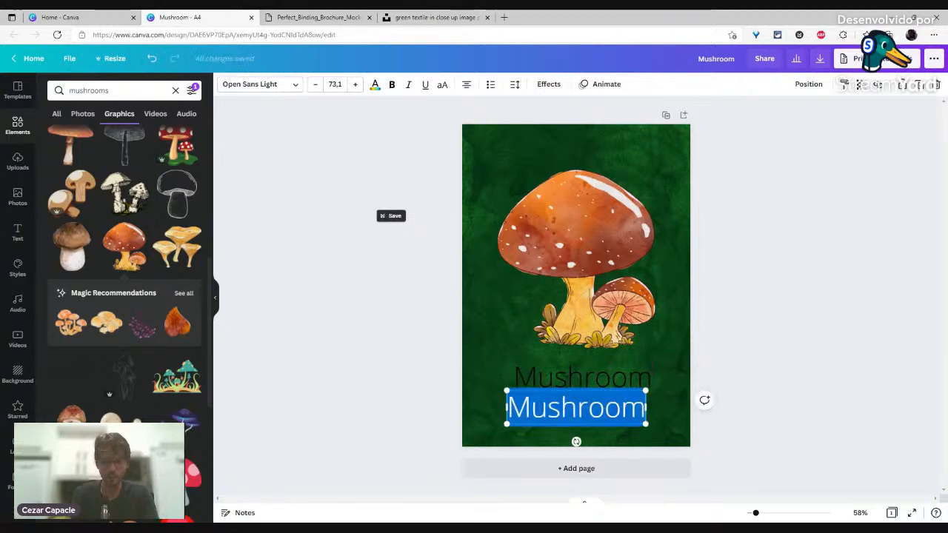
type("MAYHEM")
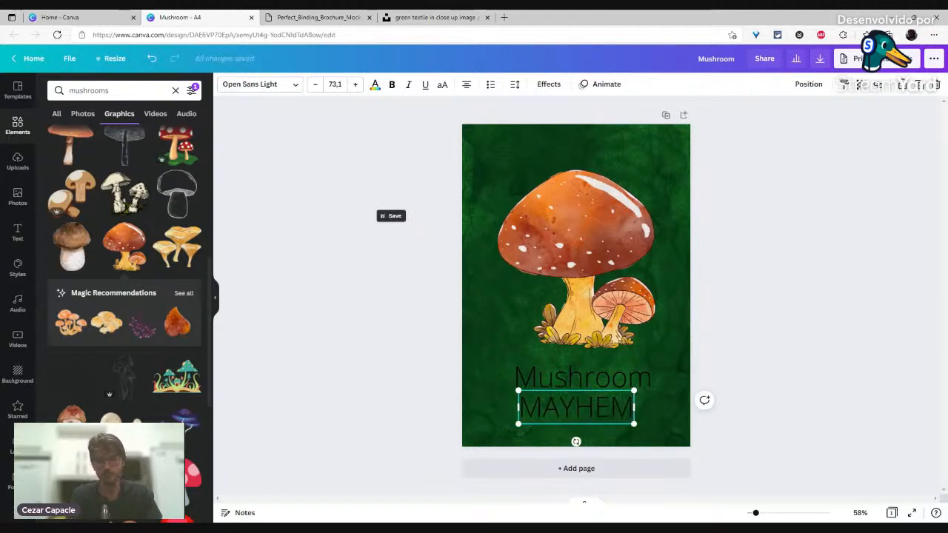
left_click(341, 337)
left_click_drag(388, 365, 533, 408)
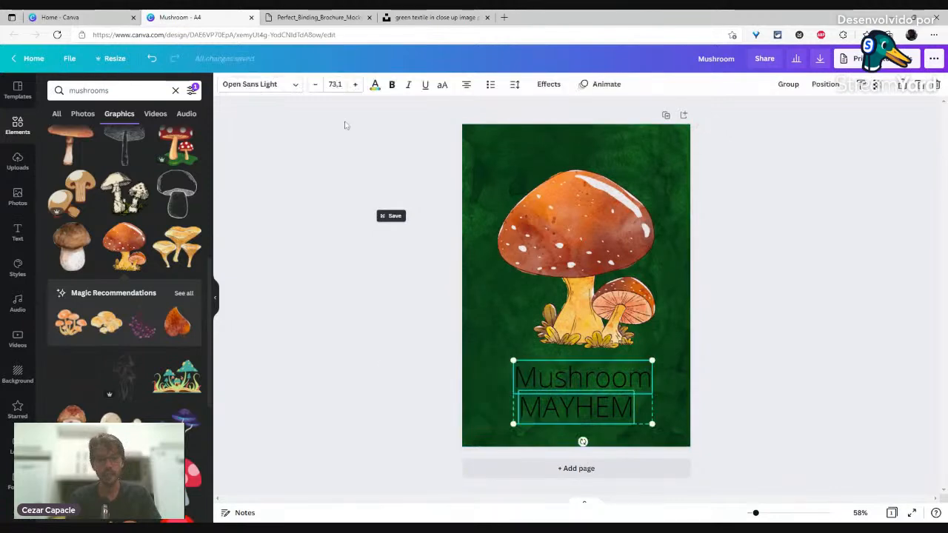
left_click(375, 84)
left_click(111, 136)
left_click(403, 311)
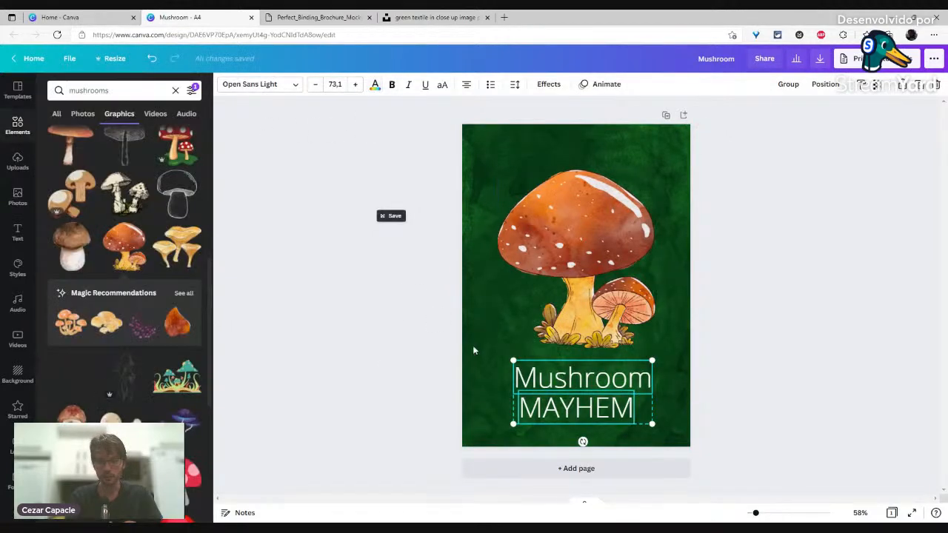
left_click(542, 383)
Step: Set the Mushroom title in the Ahsing calligraphy font
left_click(248, 83)
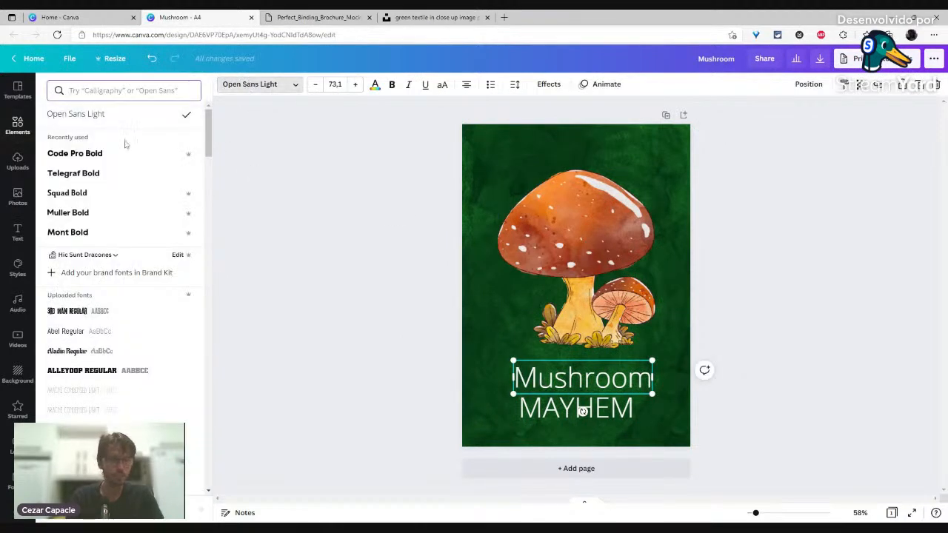
type("cal")
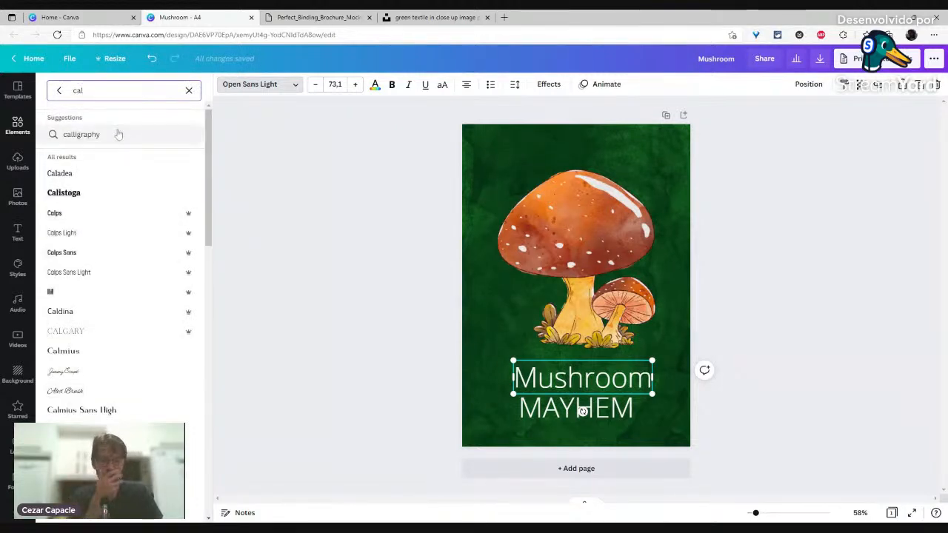
left_click(118, 134)
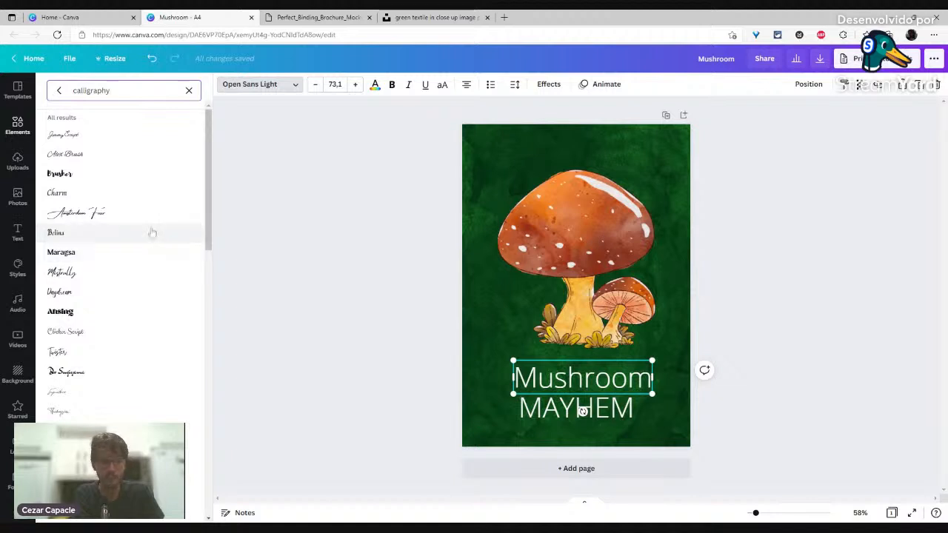
scroll(152, 232, "down", 2)
left_click(100, 188)
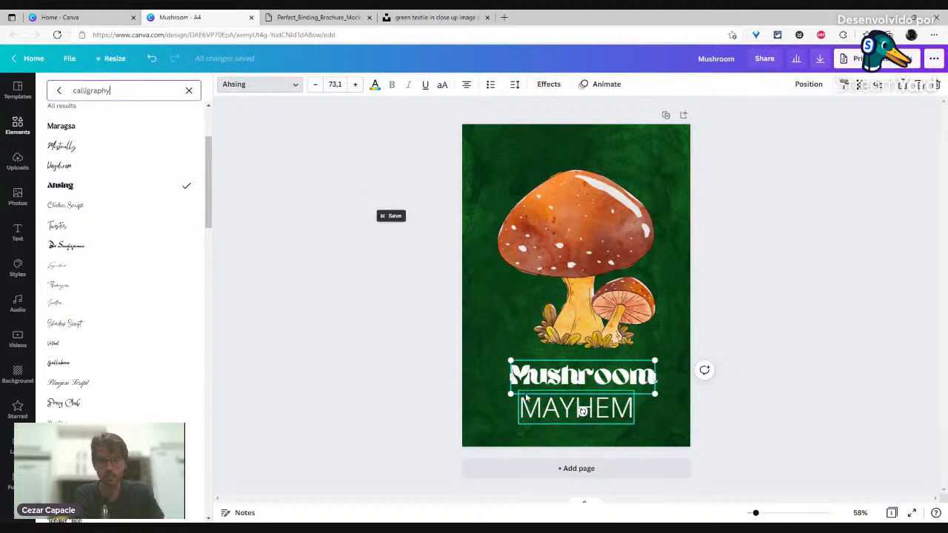
left_click(892, 352)
Step: Stretch the Mushroom title wider, then select the MAYHEM line
mouse_move(509, 394)
left_mouse_down()
mouse_move(474, 404)
mouse_move(494, 395)
left_mouse_up()
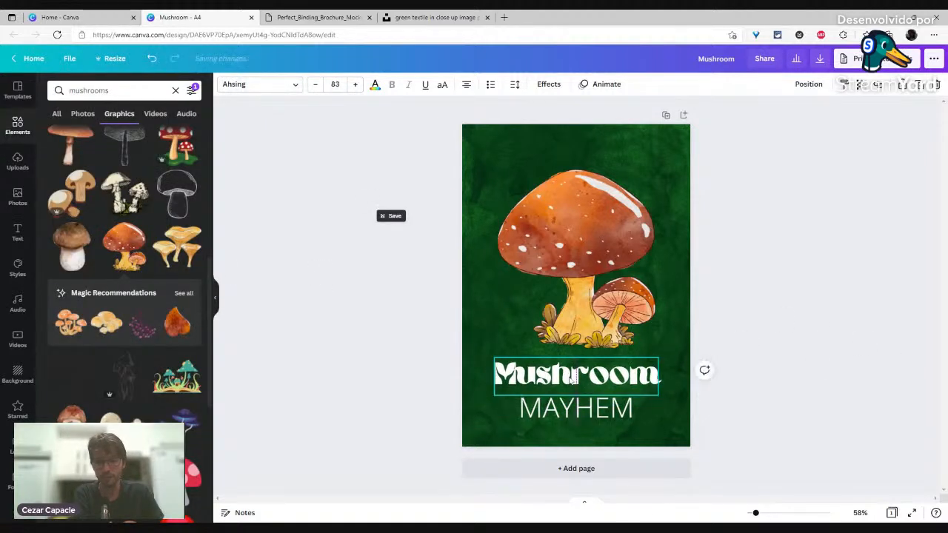
left_click_drag(658, 396, 673, 390)
left_click(604, 410)
left_click(176, 91)
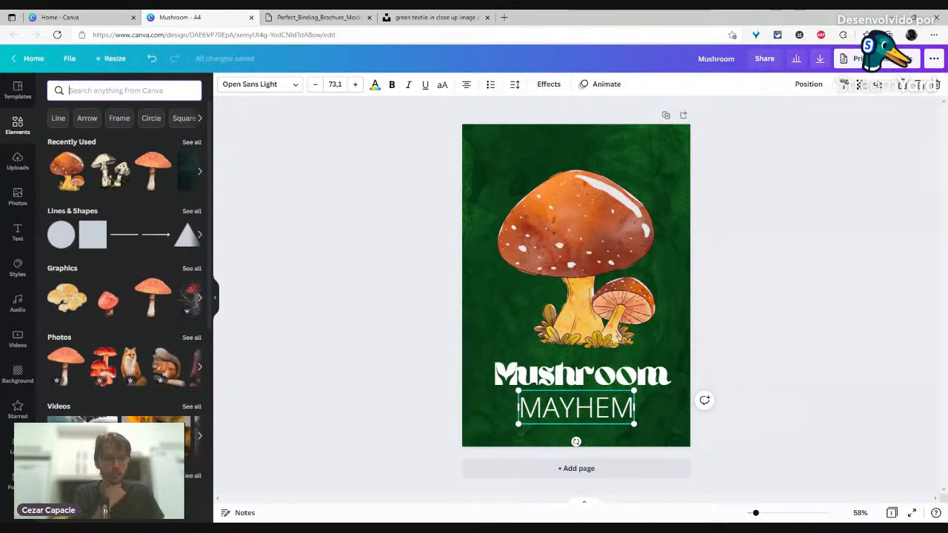
Step: From the Display font category, apply Zico Display Inline to the MAYHEM line
left_click(271, 86)
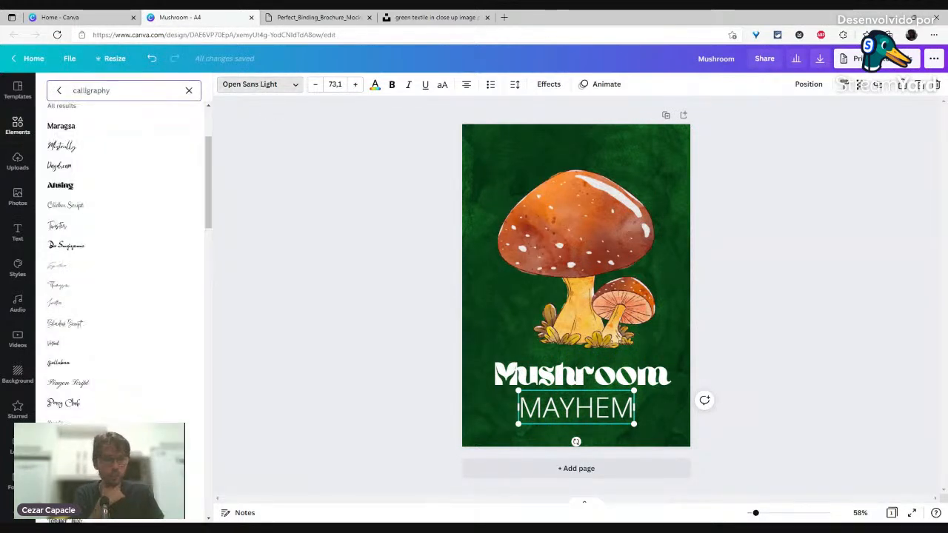
left_click(186, 90)
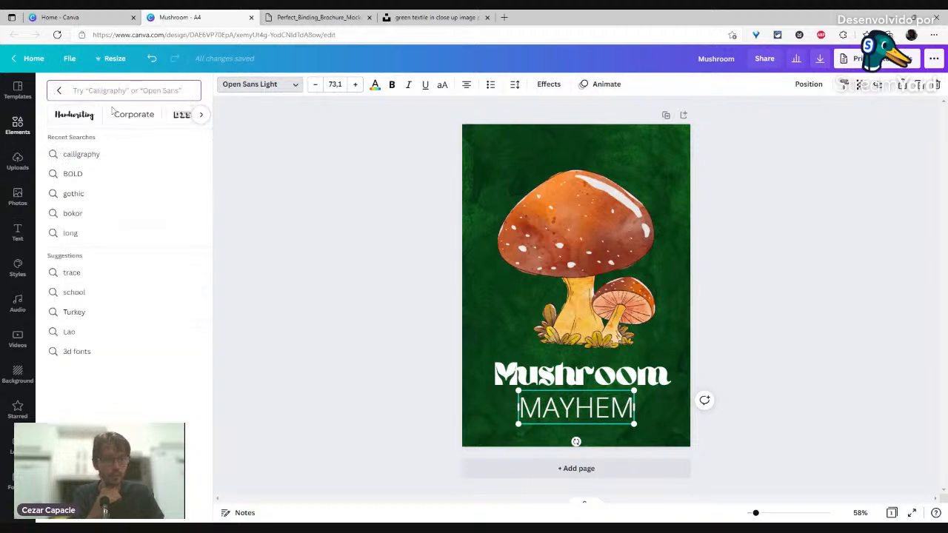
left_click(183, 117)
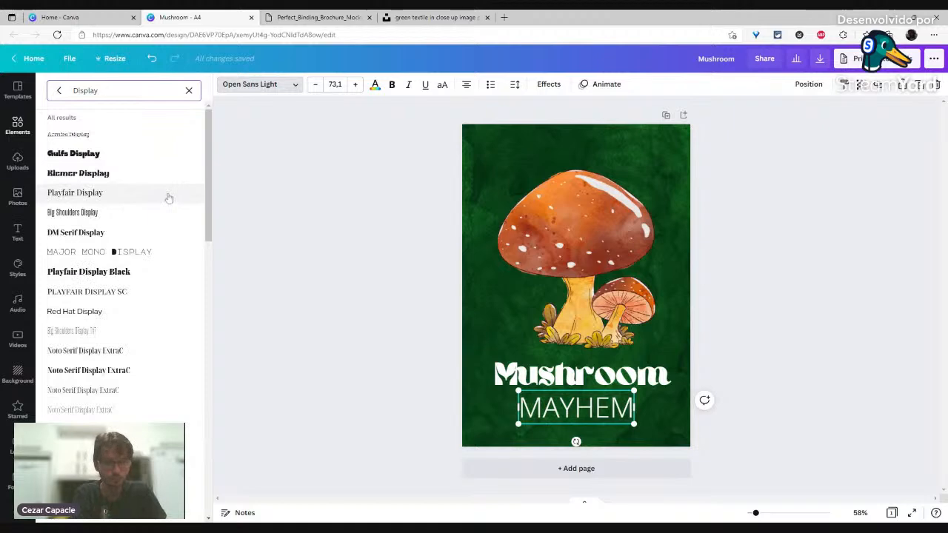
scroll(171, 194, "down", 10)
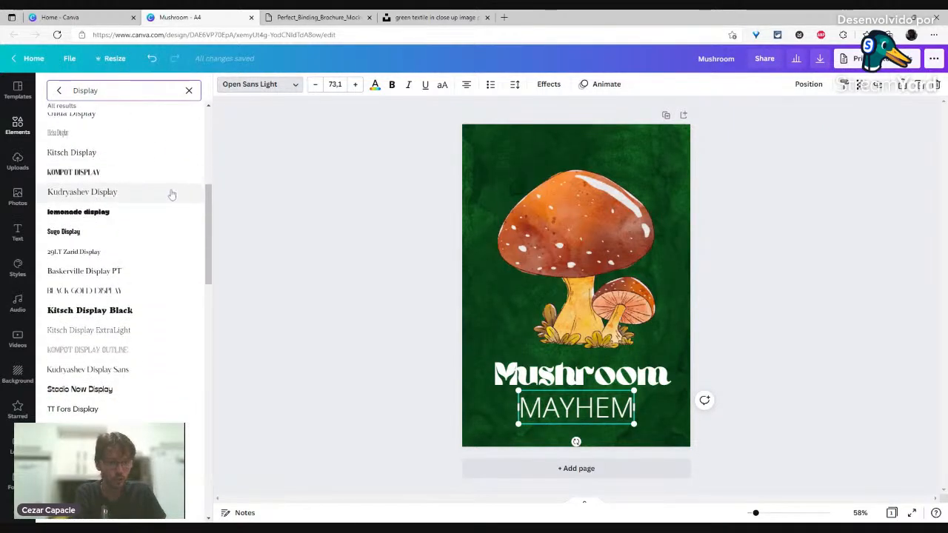
scroll(171, 194, "down", 5)
scroll(171, 194, "down", 2)
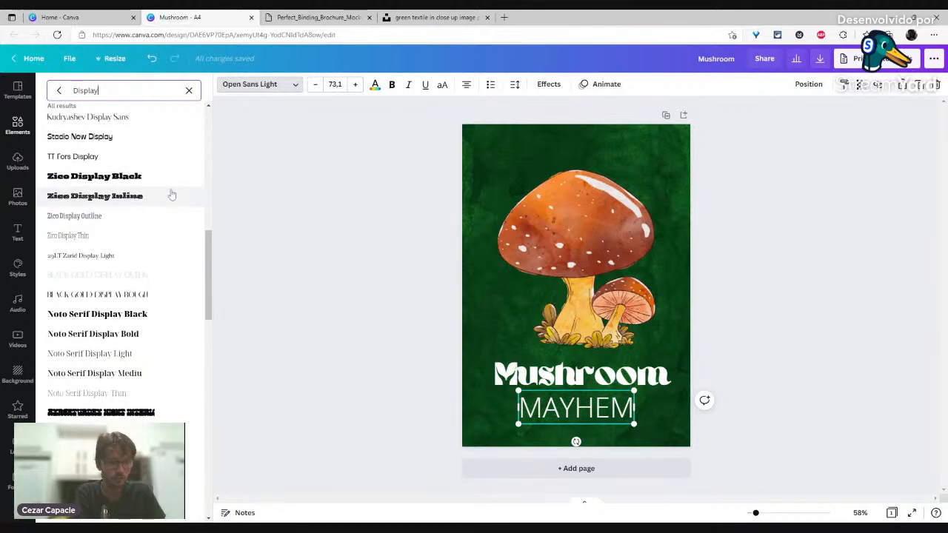
left_click(143, 200)
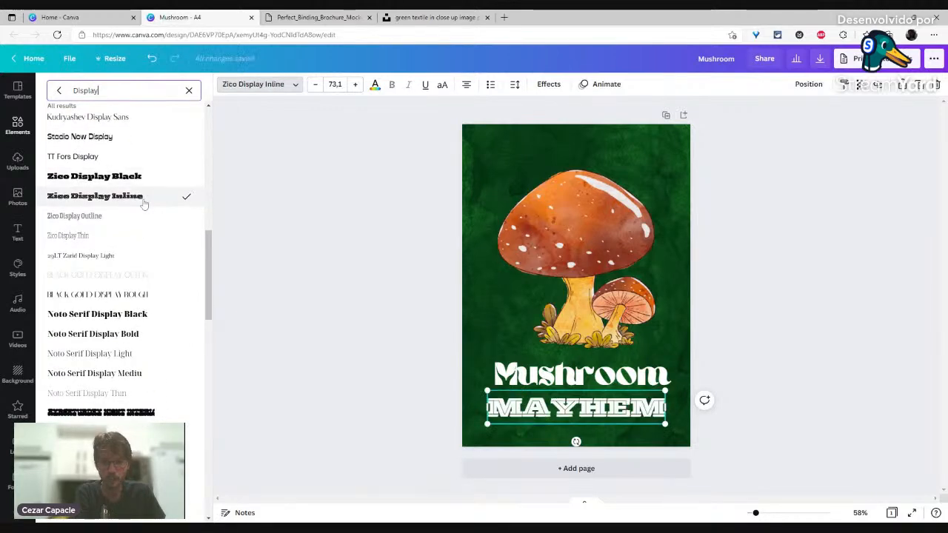
scroll(144, 205, "down", 3)
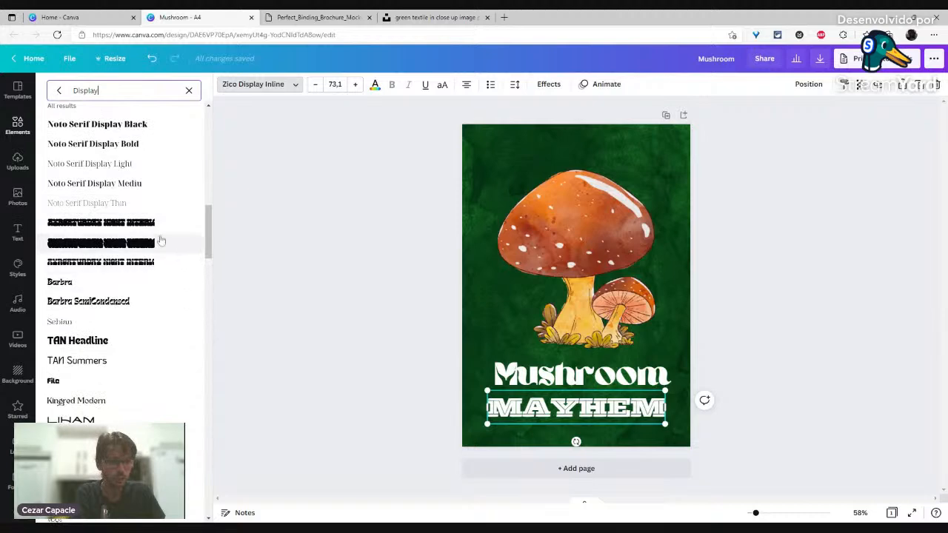
scroll(160, 241, "down", 6)
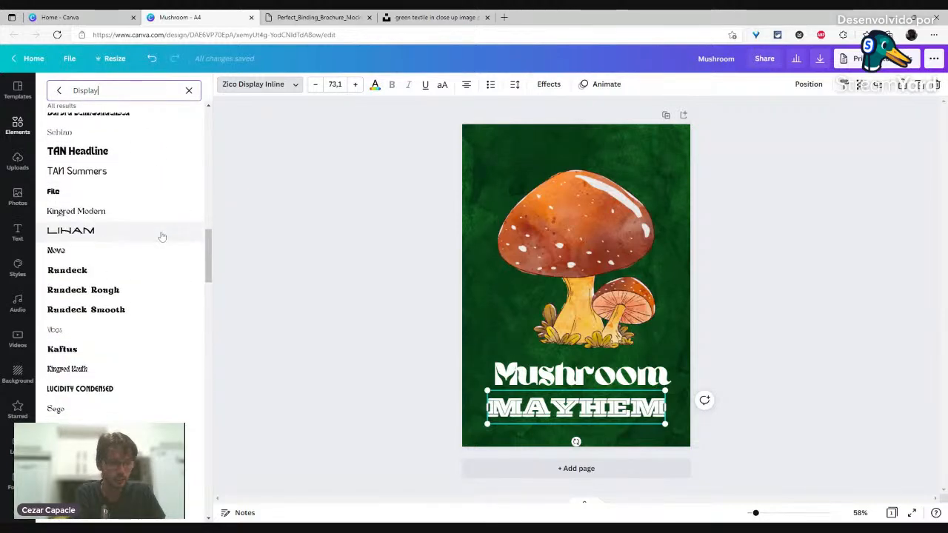
scroll(160, 230, "down", 2)
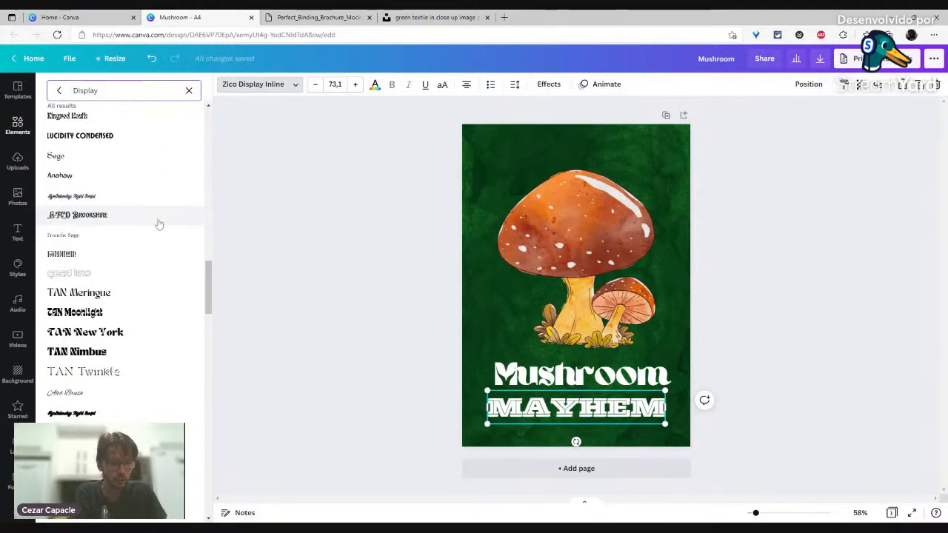
scroll(159, 224, "up", 8)
left_click(189, 90)
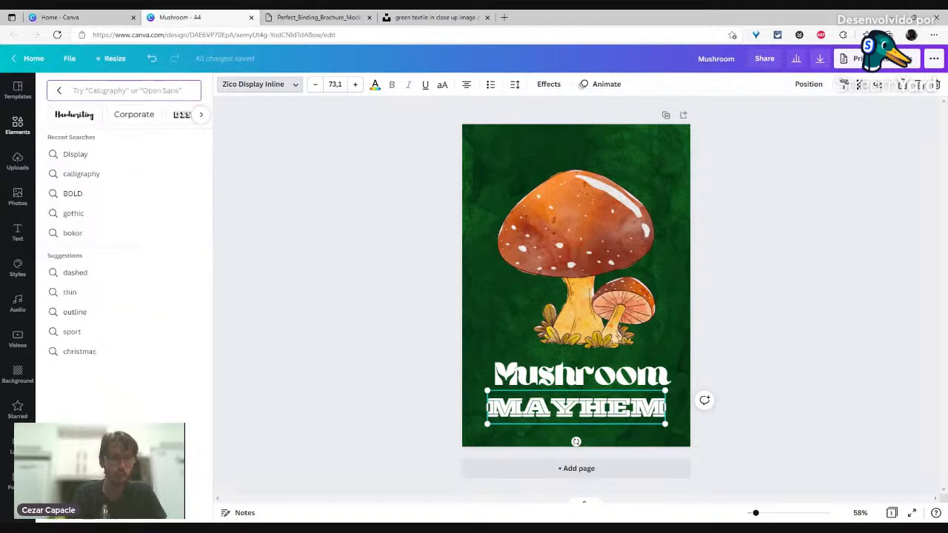
Step: Try brush fonts like Moja, Tallow Sans Brush and Permanent Marker on MAYHEM, settling on Edo
type("brush")
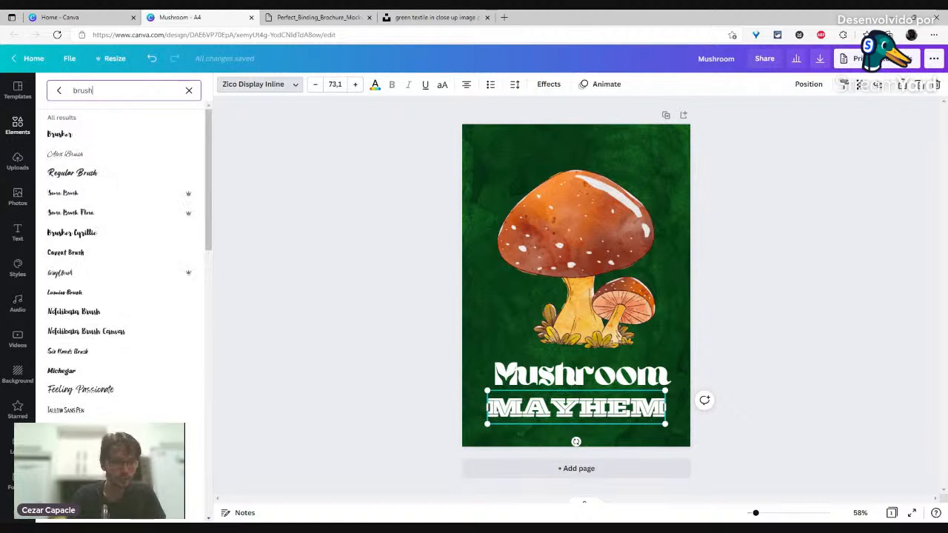
scroll(148, 333, "down", 3)
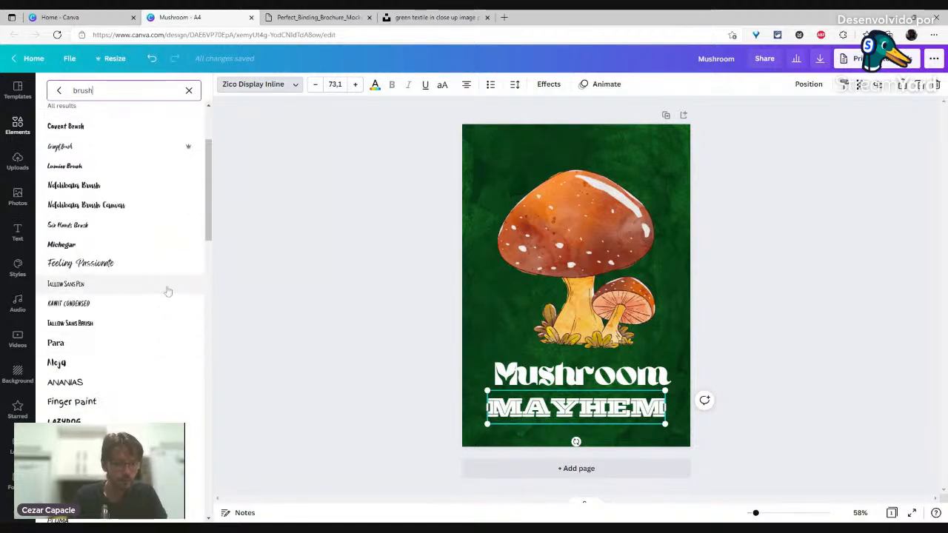
scroll(168, 290, "down", 1)
left_click(154, 311)
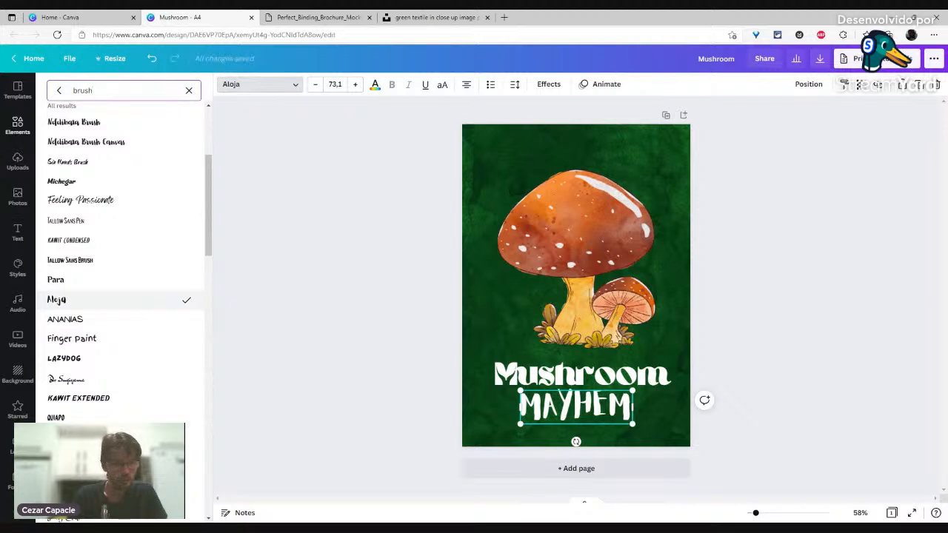
left_click(142, 398)
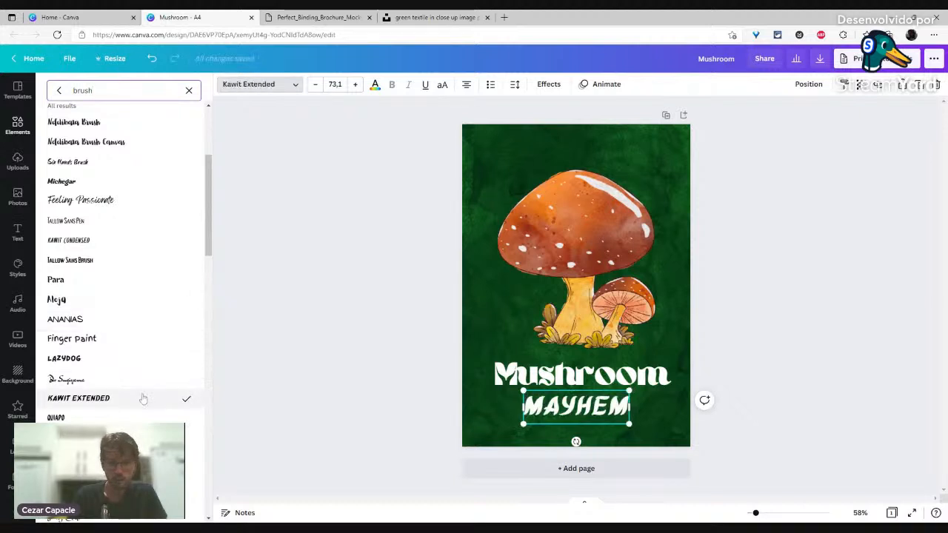
left_click(138, 265)
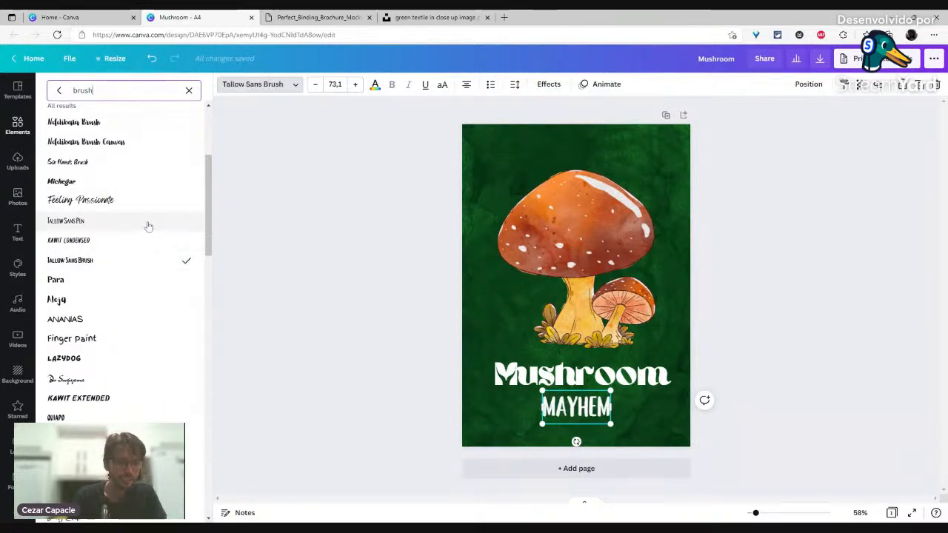
scroll(169, 273, "down", 3)
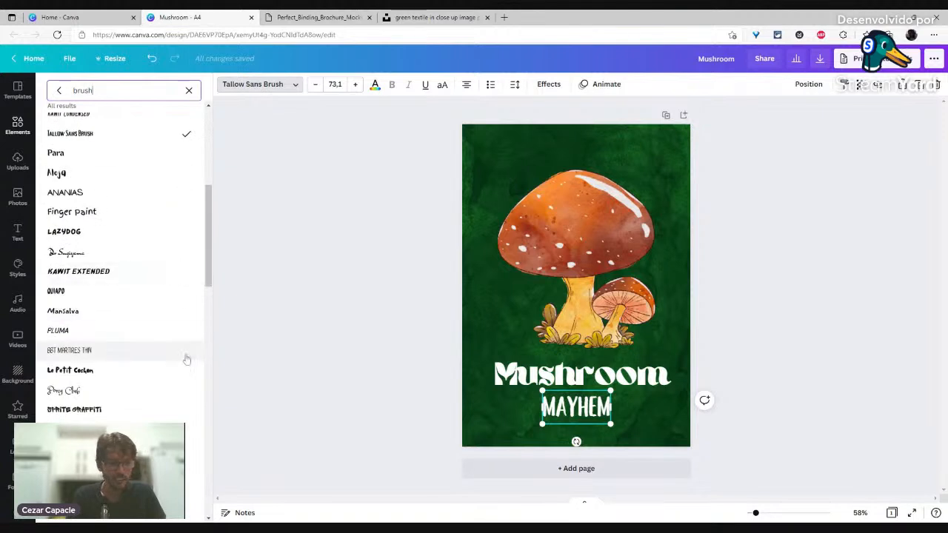
scroll(175, 333, "down", 2)
scroll(170, 324, "down", 3)
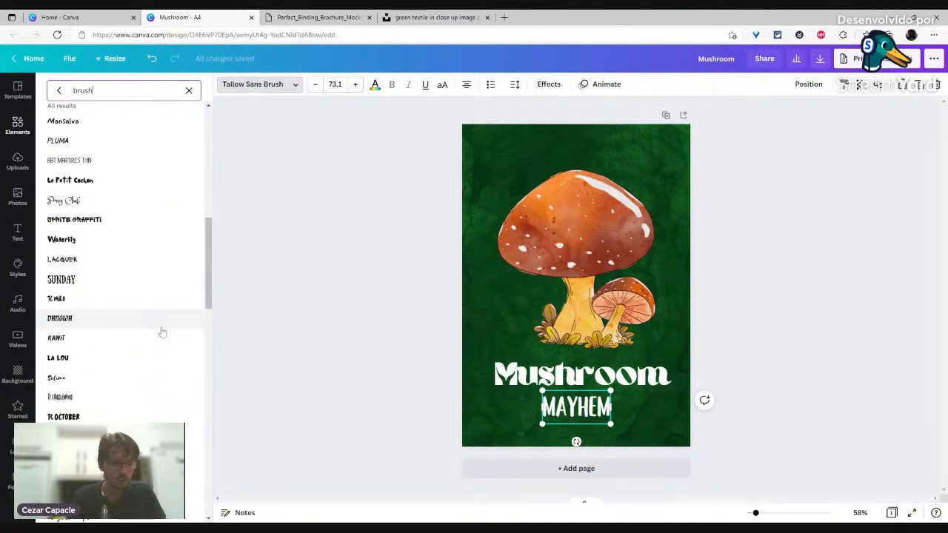
scroll(166, 339, "down", 2)
scroll(166, 340, "down", 3)
left_click(165, 313)
left_click(154, 410)
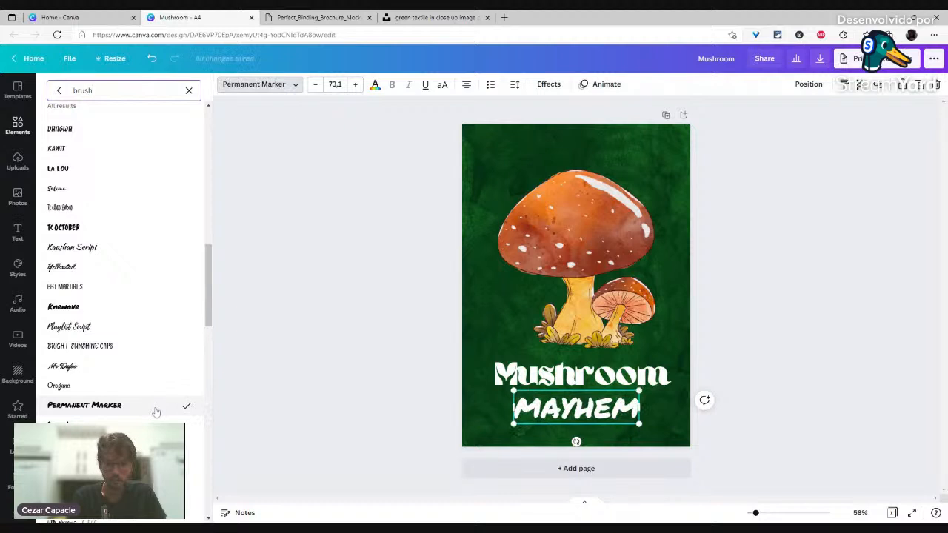
scroll(135, 348, "down", 2)
left_click(127, 382)
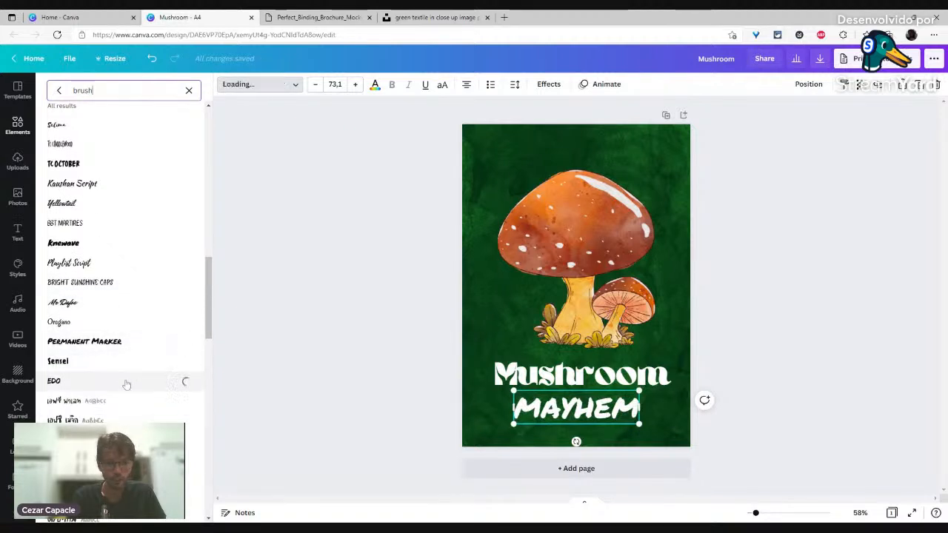
left_click(745, 352)
Step: Shrink the Mushroom heading slightly, then enlarge MAYHEM and tuck it beneath the heading
left_click(527, 379)
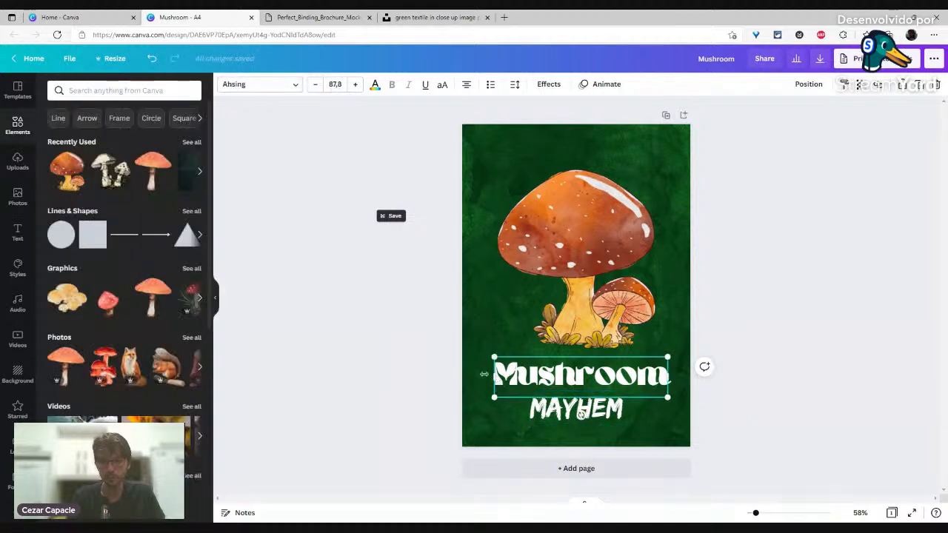
left_click_drag(494, 398, 508, 393)
left_click_drag(556, 416, 533, 408)
left_click_drag(600, 422, 670, 448)
left_click(430, 330)
left_click_drag(534, 420, 533, 413)
left_click(534, 372)
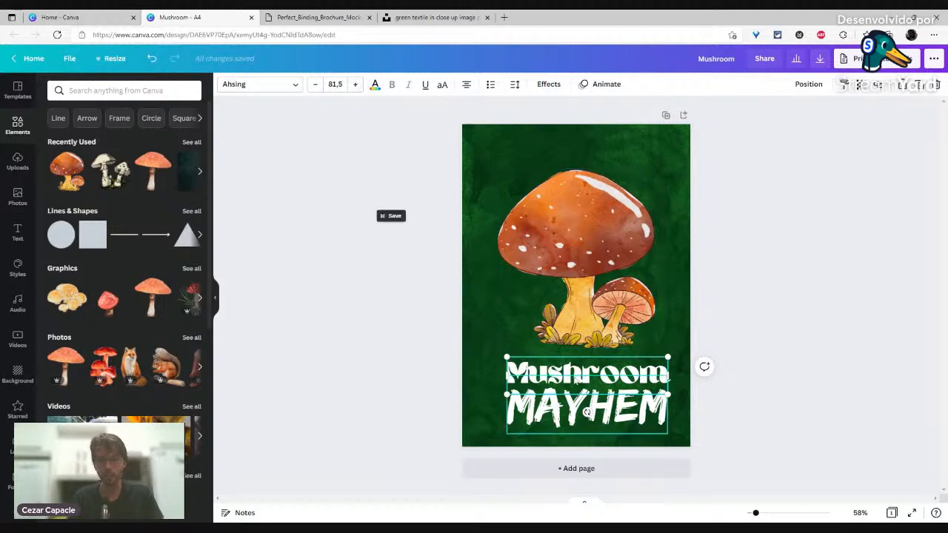
Step: Colour the heading with the mushroom stem's yellow using the colour picker
left_click(375, 85)
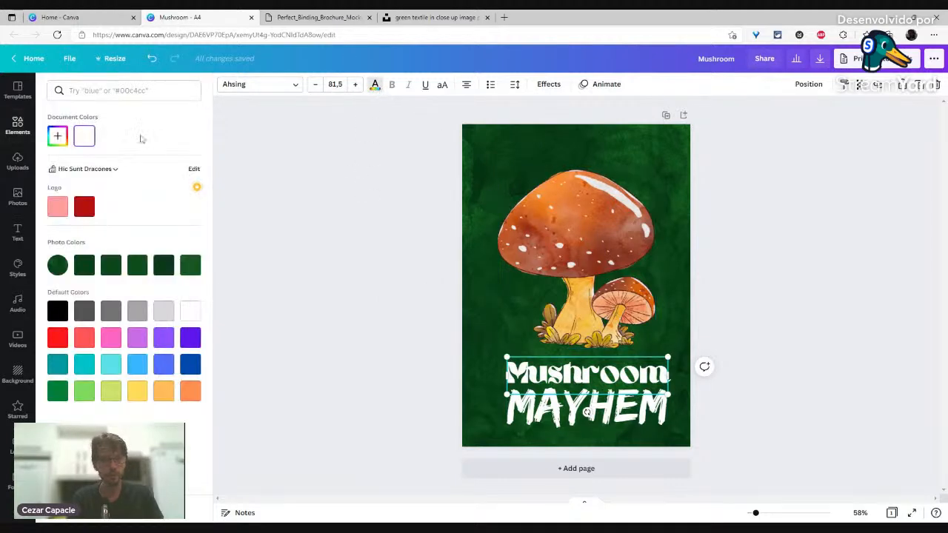
left_click(57, 137)
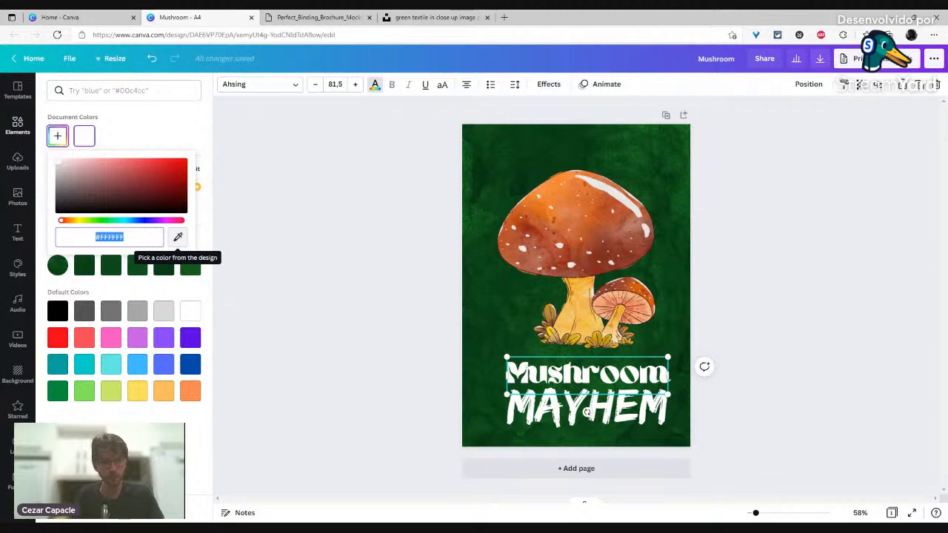
left_click(178, 238)
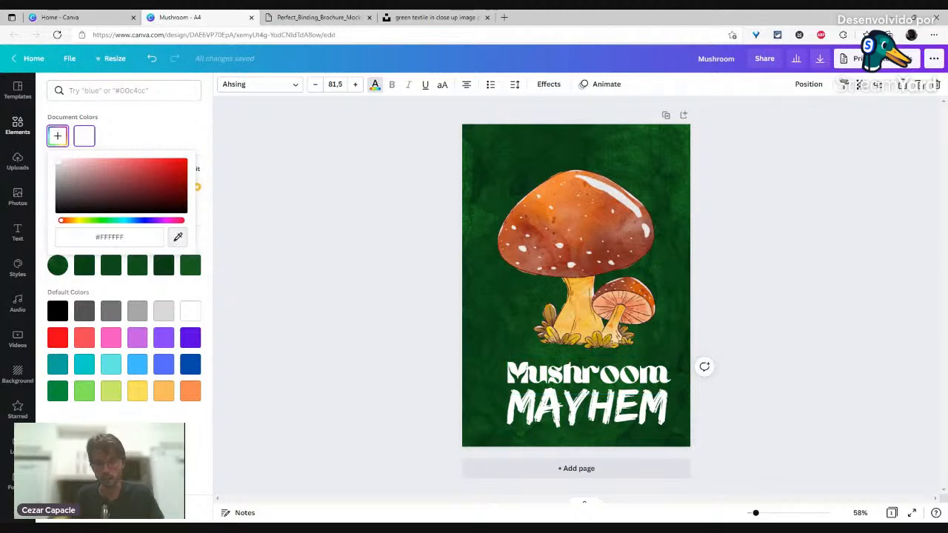
left_click(584, 331)
Step: Recolour MAYHEM a brighter orange (#E16135) sampled from the mushroom cap
left_click(515, 409)
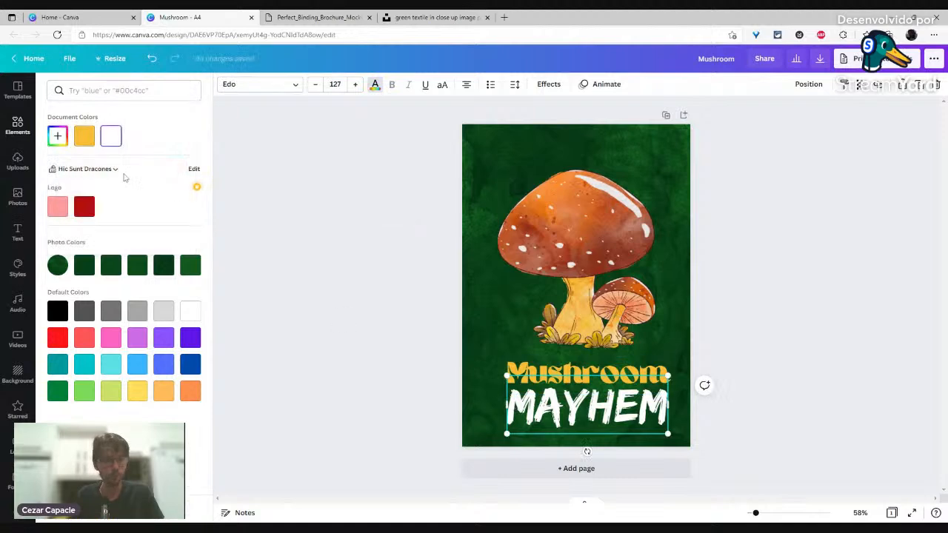
left_click(57, 135)
left_click(177, 236)
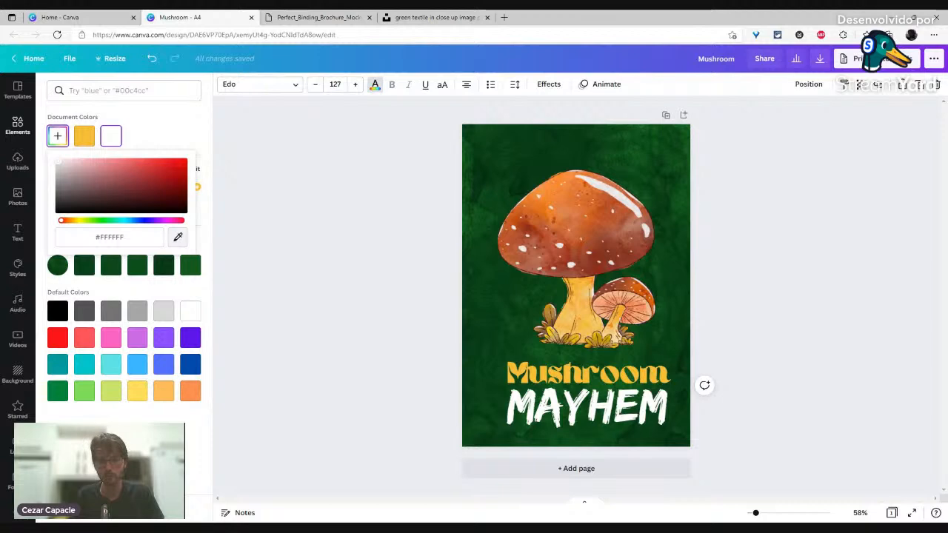
left_click(533, 212)
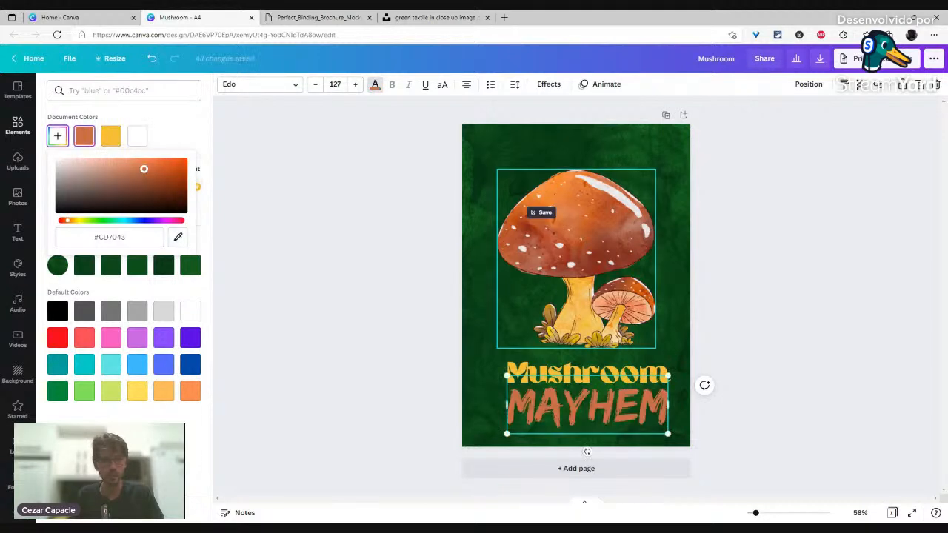
left_click(178, 237)
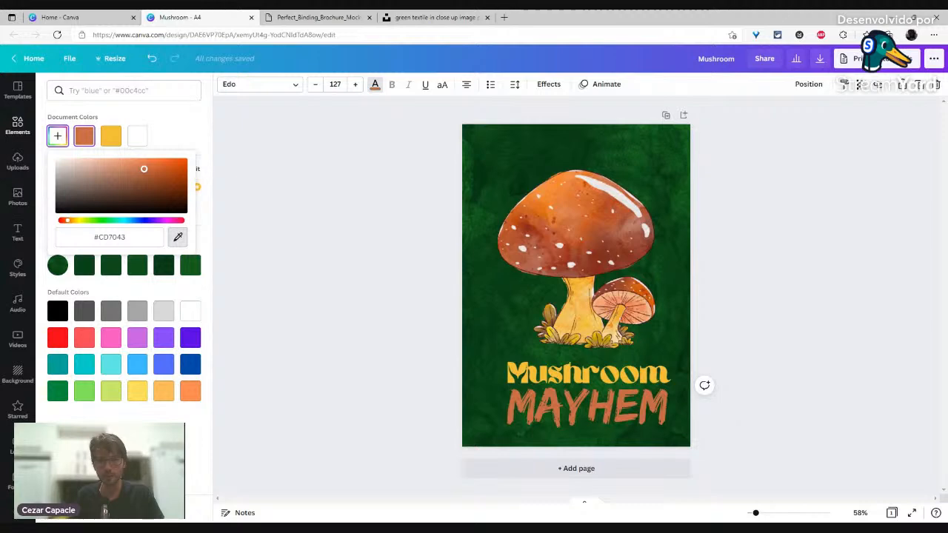
left_click(532, 213)
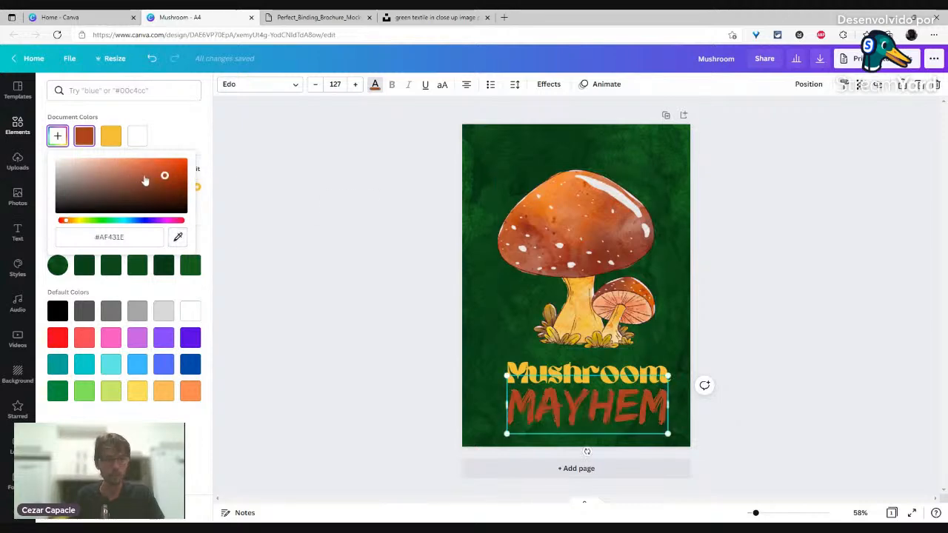
left_click_drag(163, 178, 156, 164)
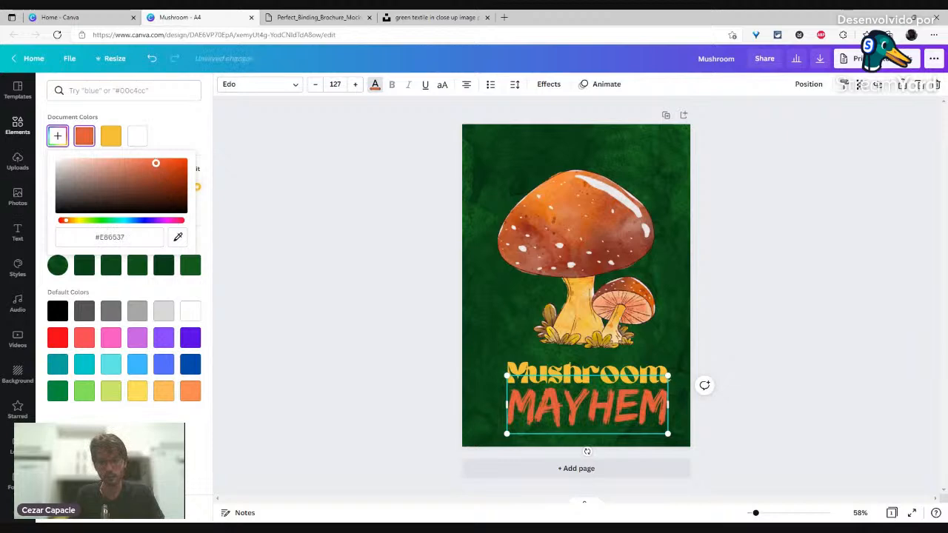
left_click(370, 268)
Step: Give the Mushroom title a lighter warm yellow custom colour
left_click(590, 376)
left_click(433, 356)
left_click(533, 373)
left_click(374, 86)
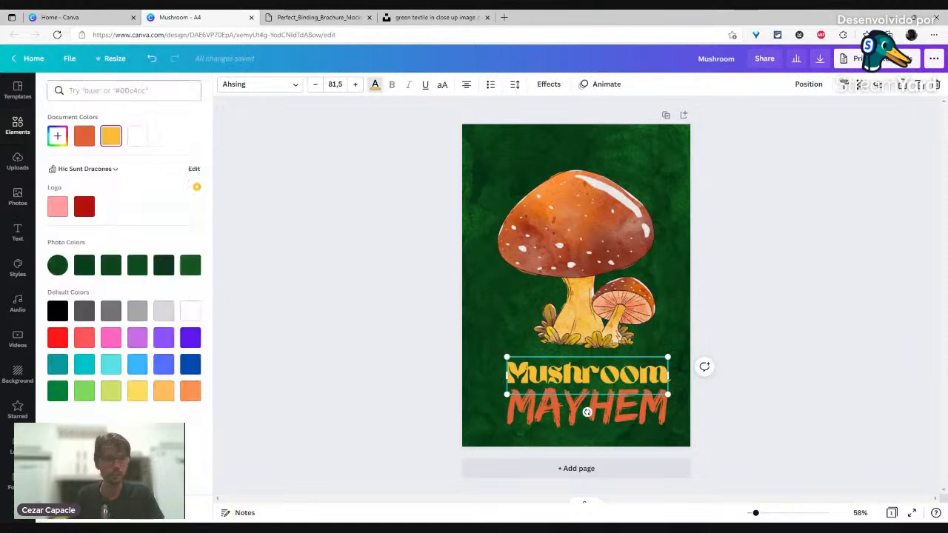
left_click(64, 139)
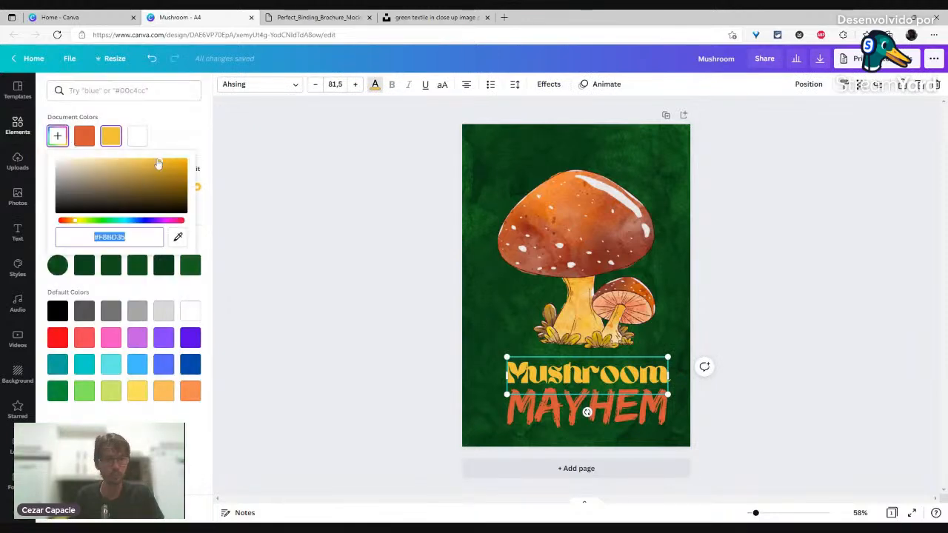
left_click(157, 162)
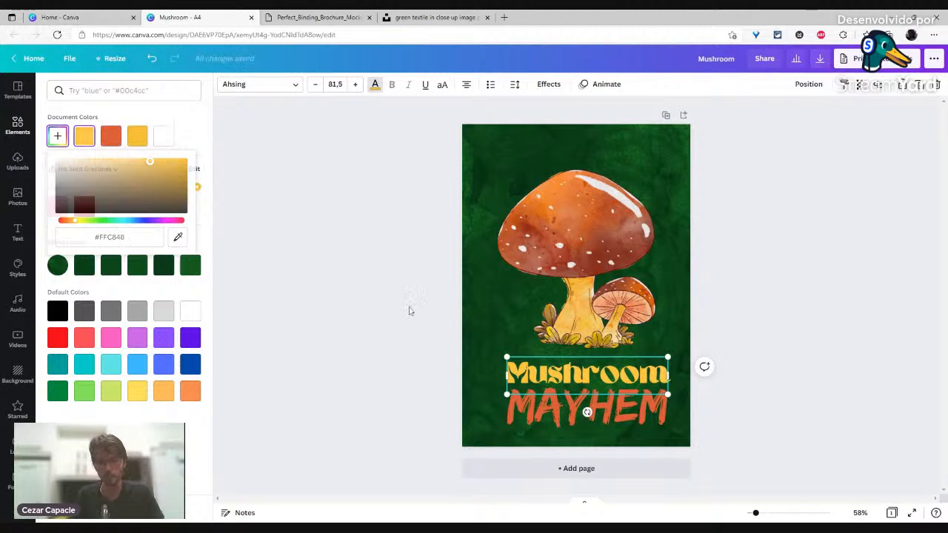
Step: Nudge the MAYHEM text slightly up and left
left_click(410, 311)
left_click_drag(559, 417, 558, 416)
left_click(377, 339)
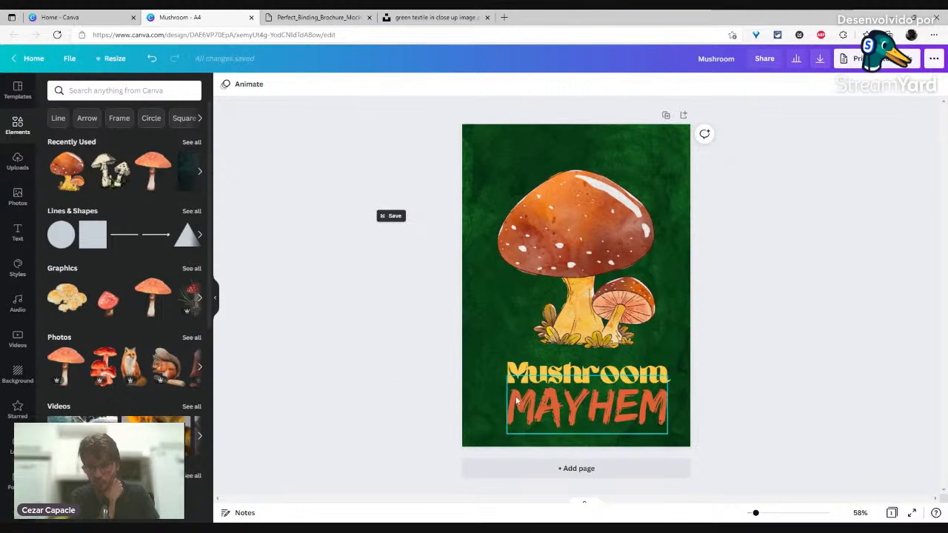
Step: Move both title lines left to line up with the mushroom
left_click_drag(492, 372, 548, 406)
left_click_drag(634, 379, 620, 378)
left_click(319, 360)
Step: Make the MAYHEM copy white and adjust its layer order against the orange text
left_click(544, 405)
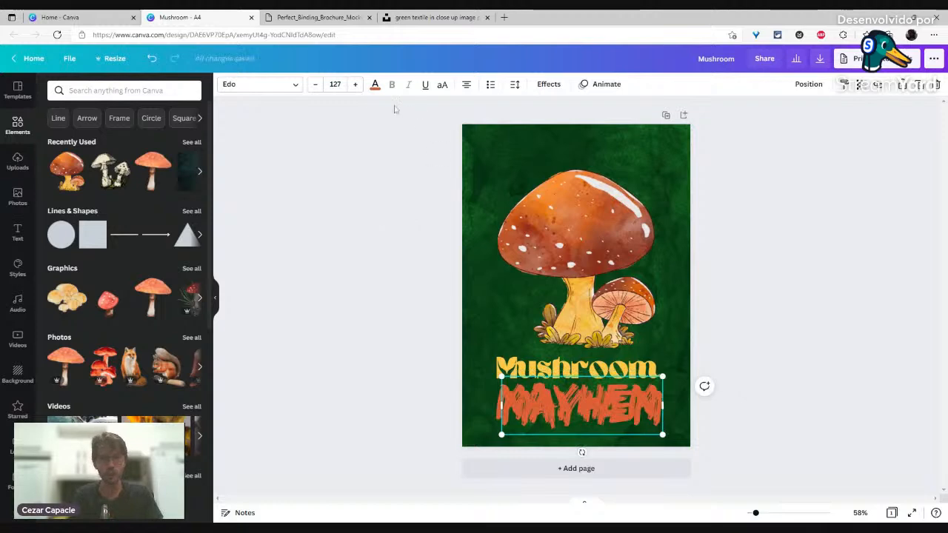
left_click(374, 84)
left_click(137, 136)
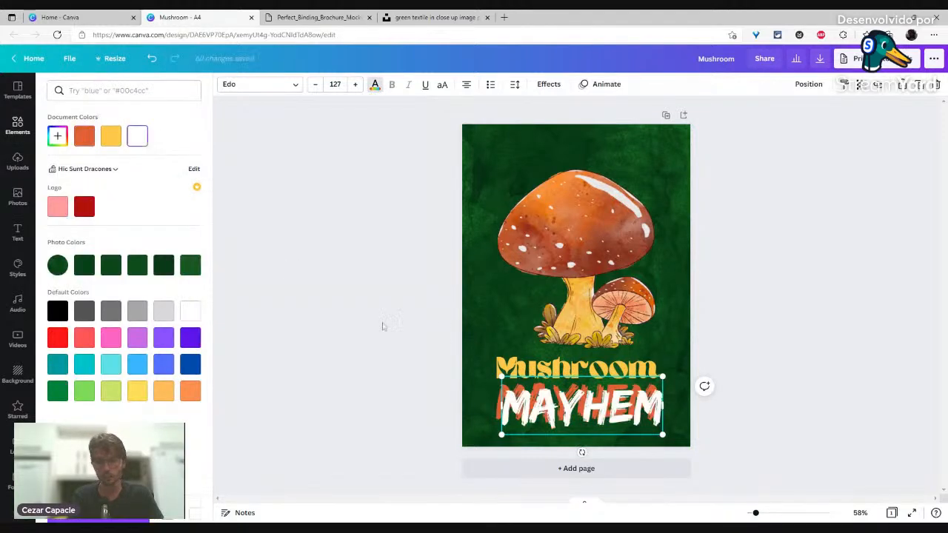
left_click(801, 84)
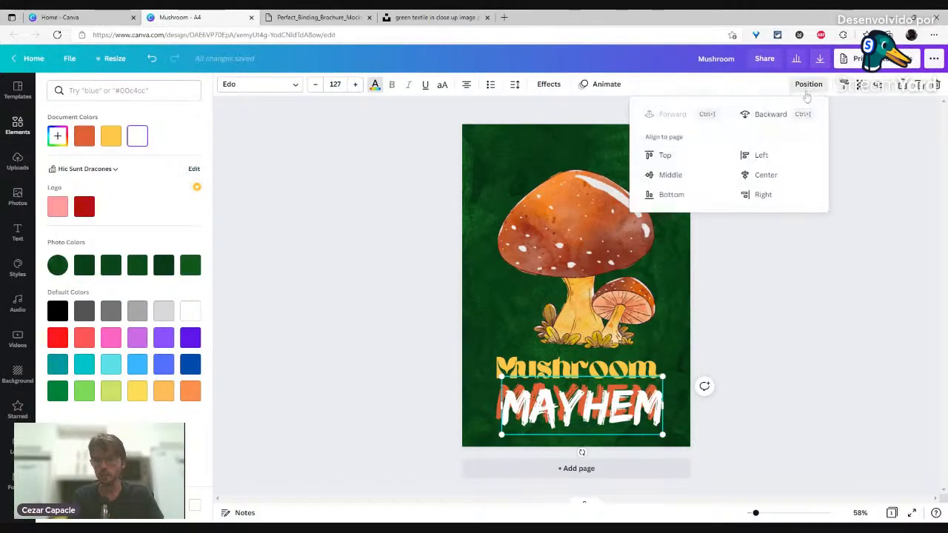
left_click(763, 115)
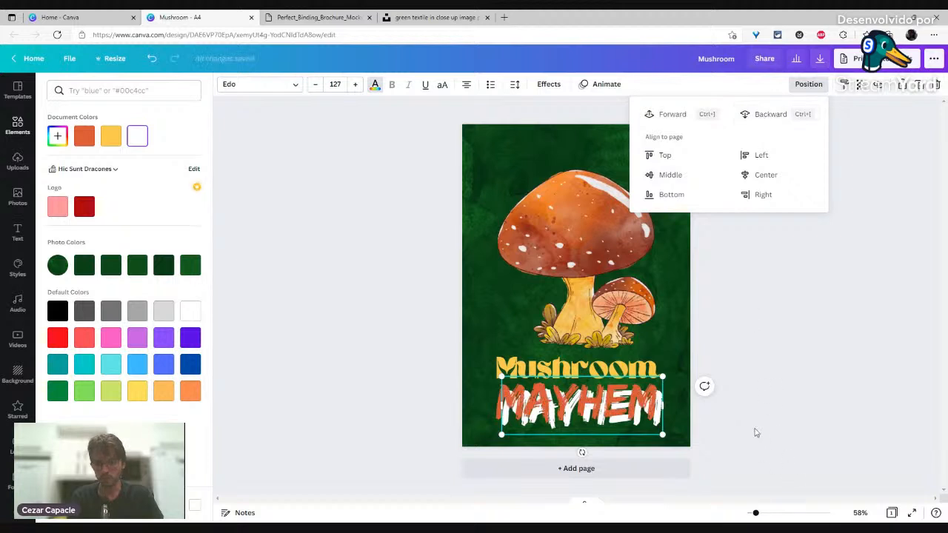
key("ctrl+bracketright")
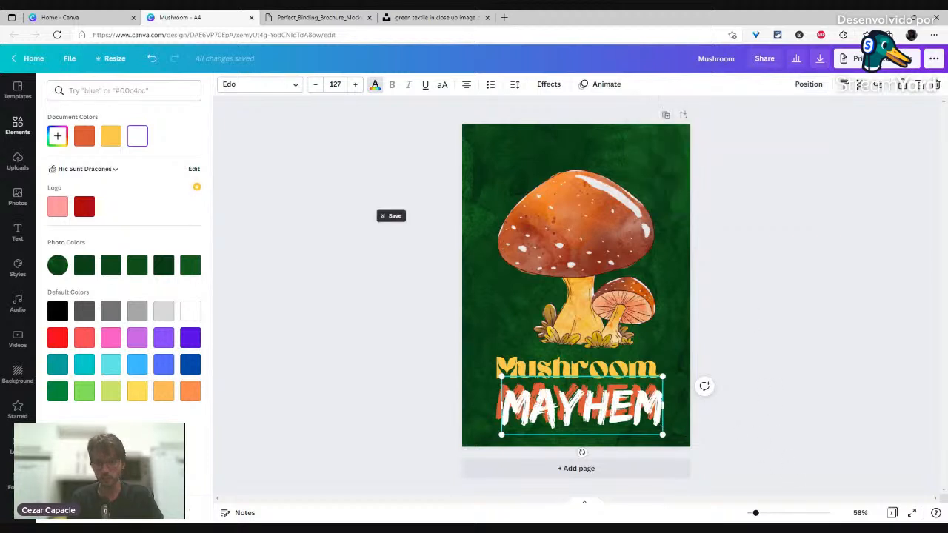
left_click(275, 379)
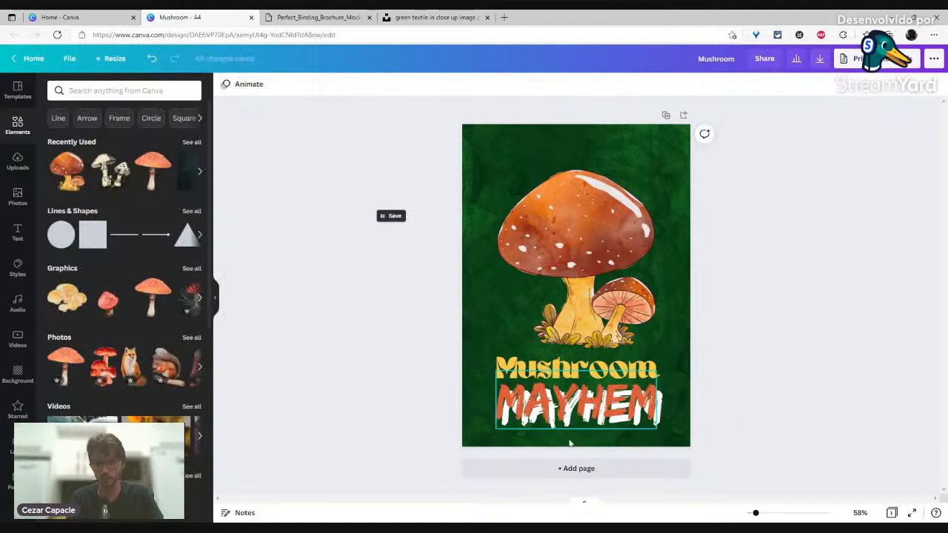
Step: Offset the white MAYHEM copy slightly up and left behind the orange one
left_click(593, 438)
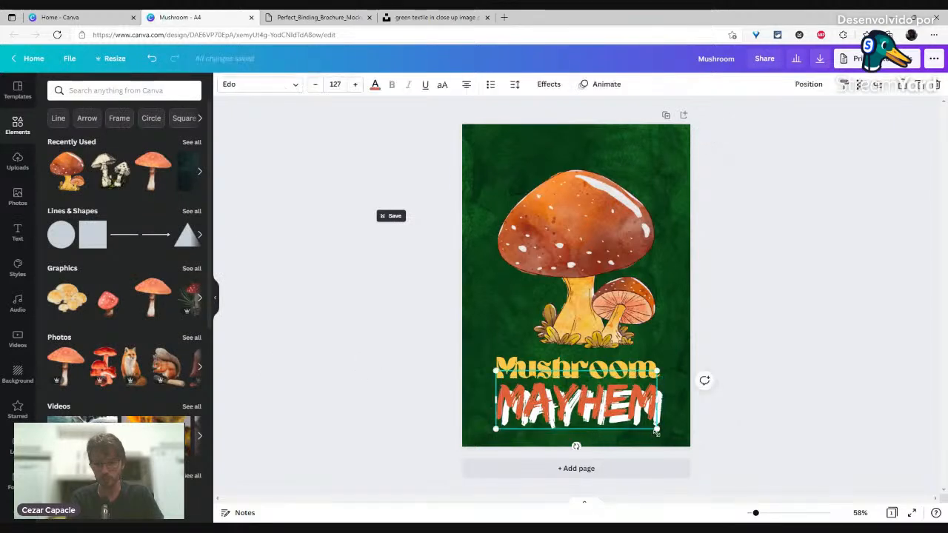
left_click(685, 415)
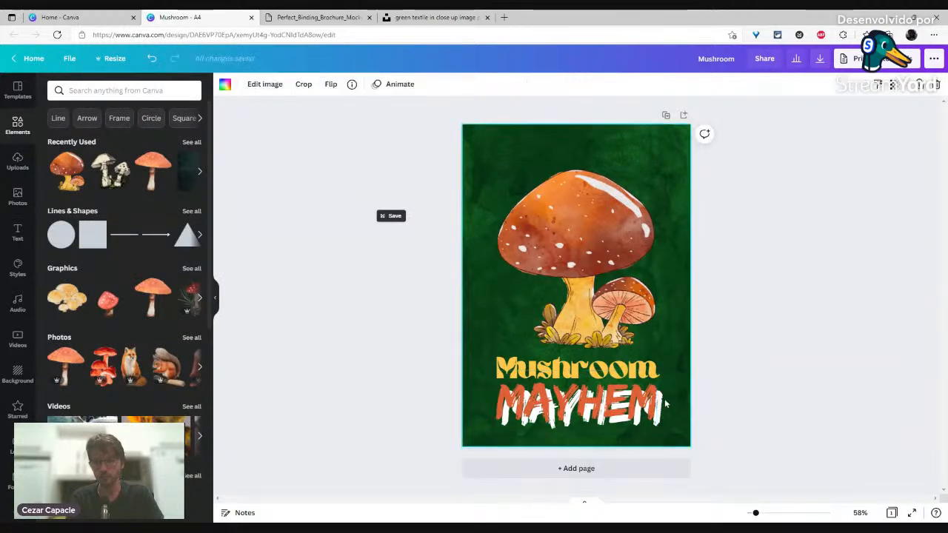
left_click(662, 404)
key("shift+Up")
key("shift+Left")
key("shift+Left")
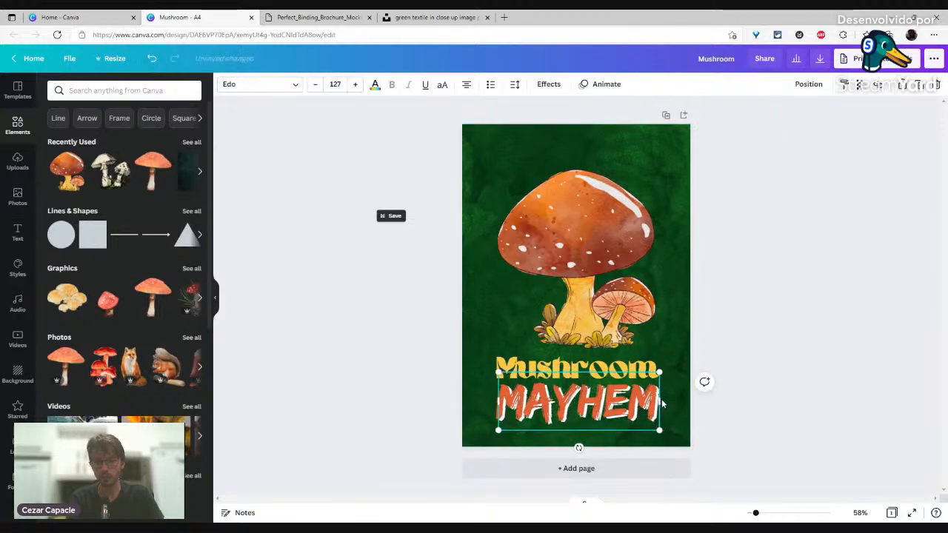
key("Up")
key("Up")
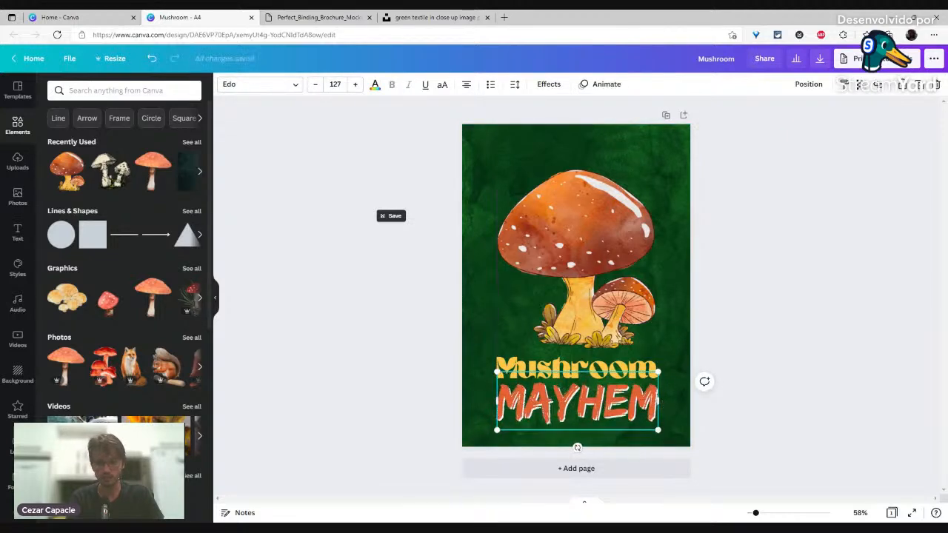
left_click(375, 85)
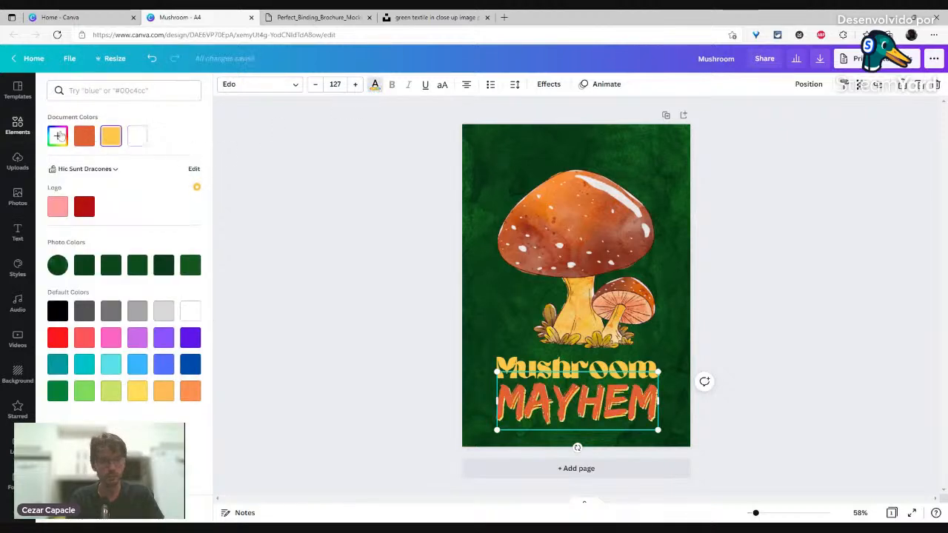
Step: Turn the shadow copy pale yellow (#FFDF93) and MAYHEM a deeper orange (#DF592A)
left_click(57, 135)
left_click_drag(150, 160, 121, 156)
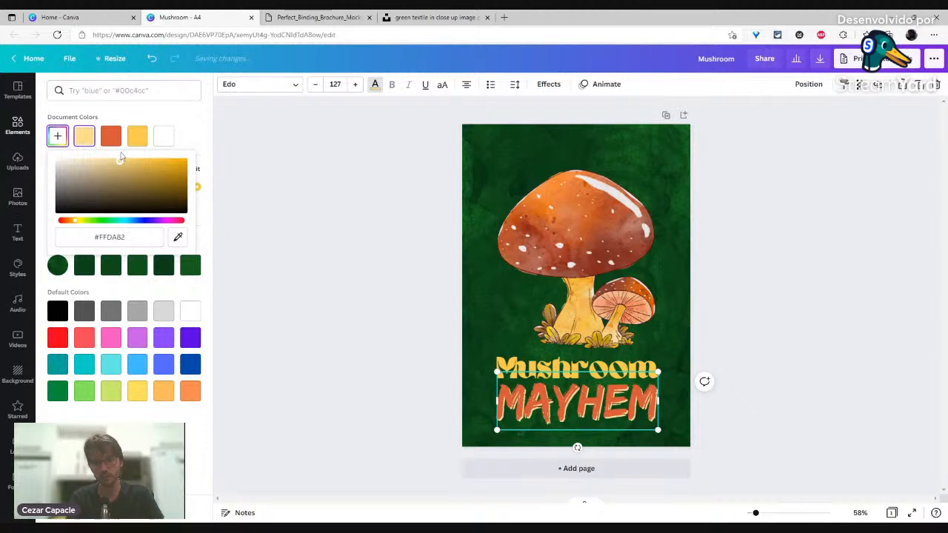
left_click(538, 405)
left_click(56, 137)
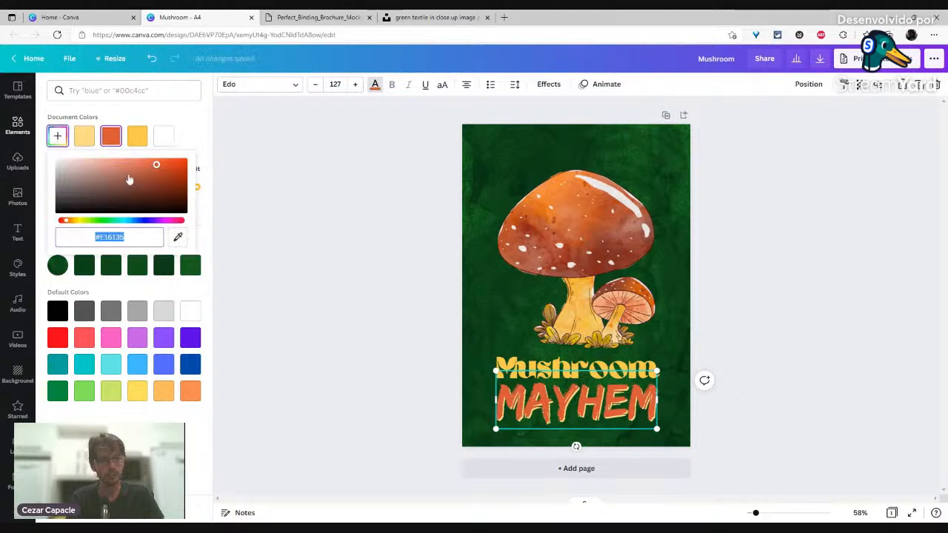
left_click_drag(156, 169, 163, 164)
Step: Review the finished title, then select just the Mushroom line
left_click(374, 256)
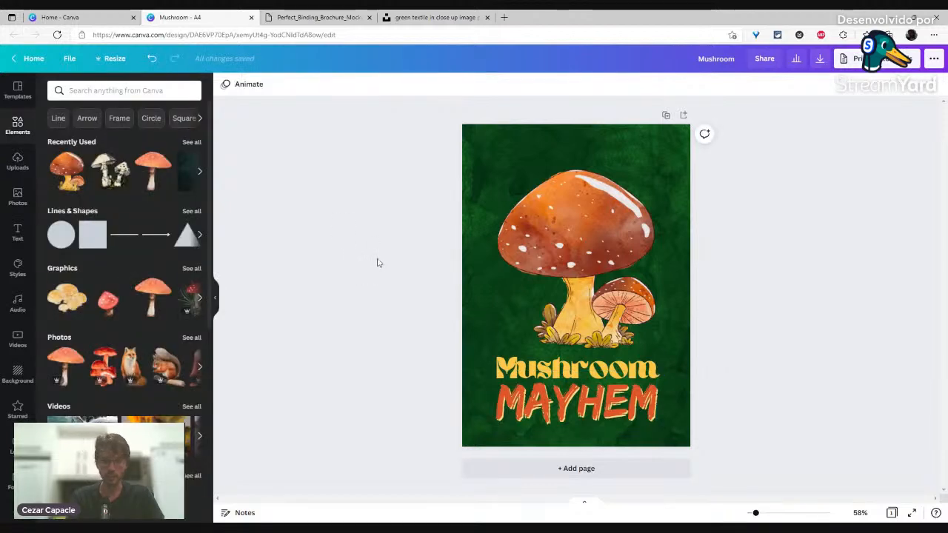
left_click(593, 289)
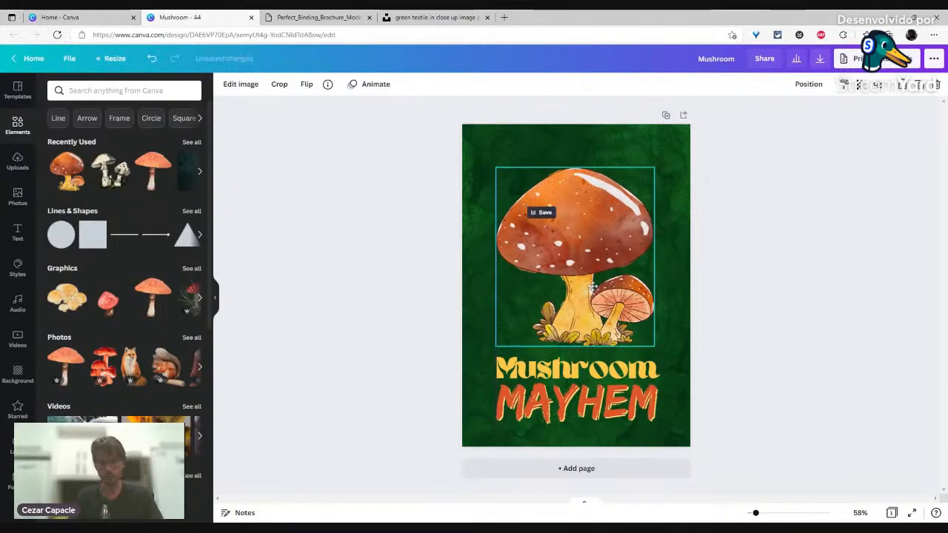
left_click(383, 361)
left_click_drag(382, 361, 659, 432)
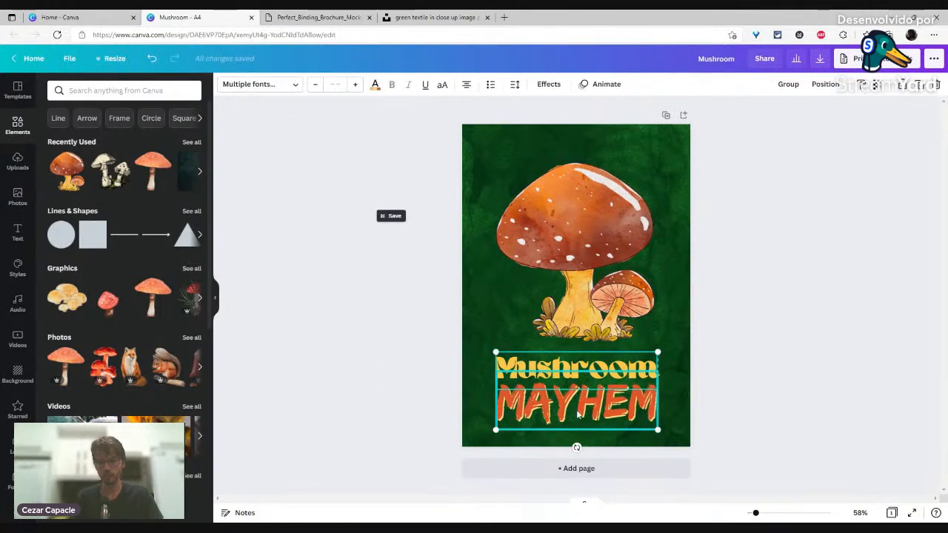
left_click(382, 328)
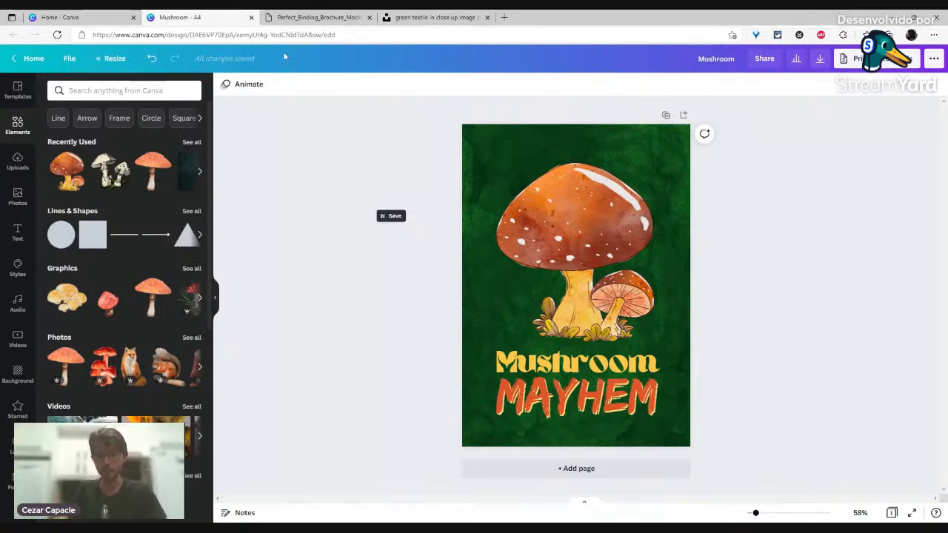
left_click(540, 349)
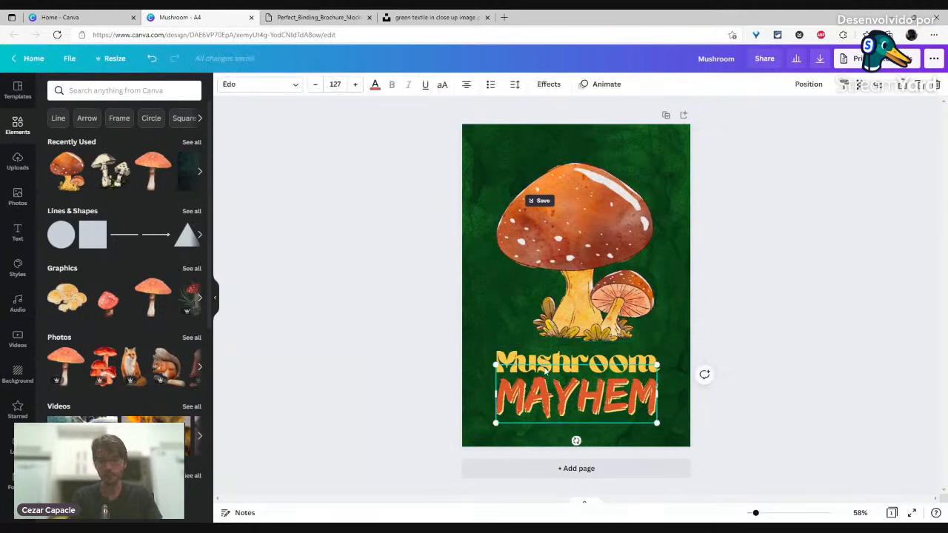
left_click(545, 360)
Step: Duplicate the Mushroom text to the top of the page and replace it with the author's name
key("ctrl+d")
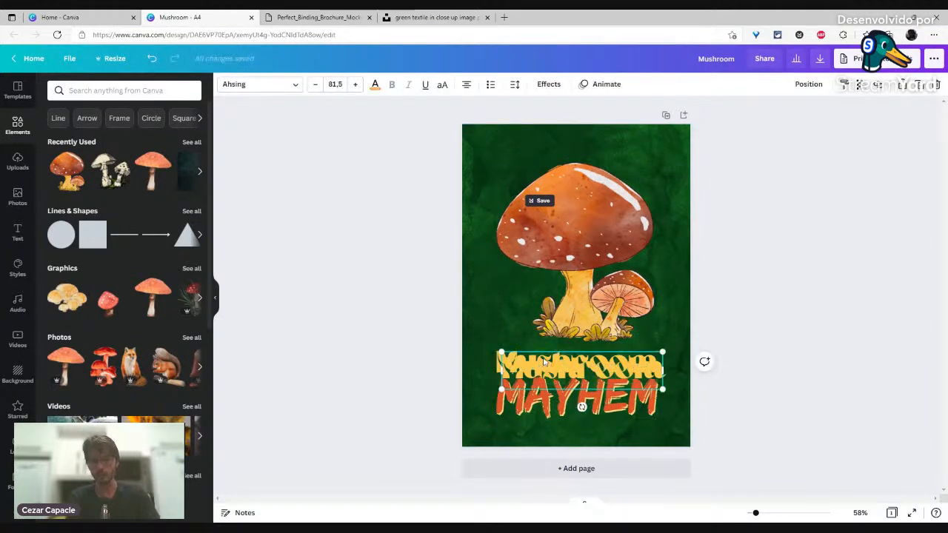
left_click_drag(542, 370, 544, 147)
double_click(544, 147)
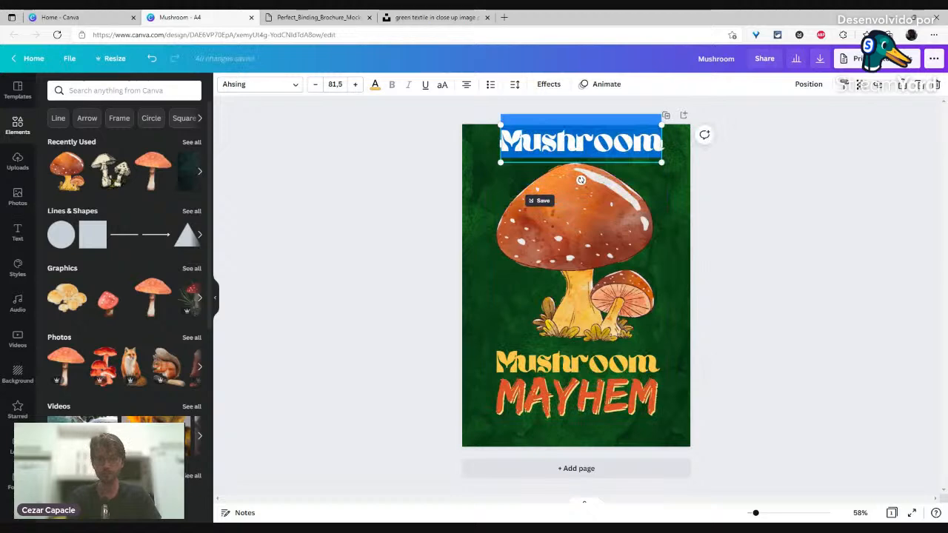
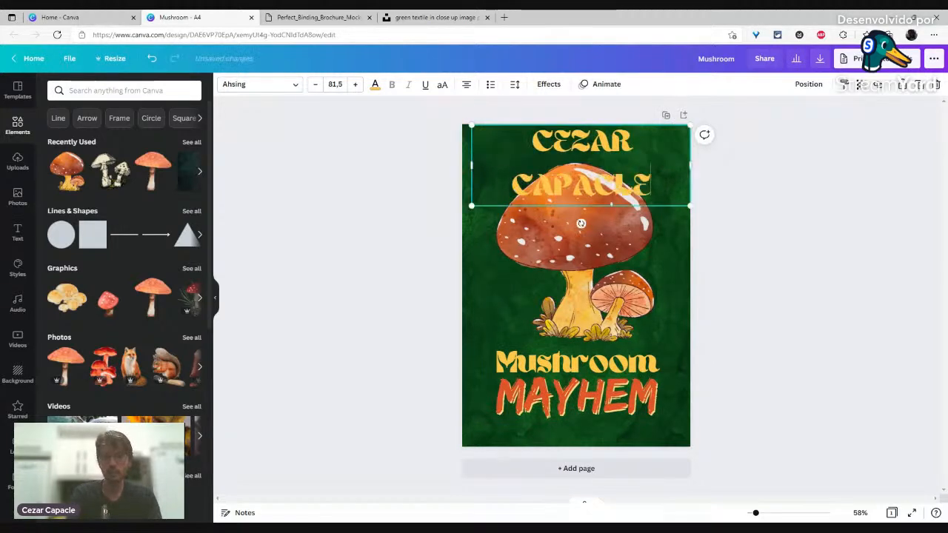
left_click(360, 116)
Step: Set the author name to font size 30 and place it near the top edge
left_click(537, 147)
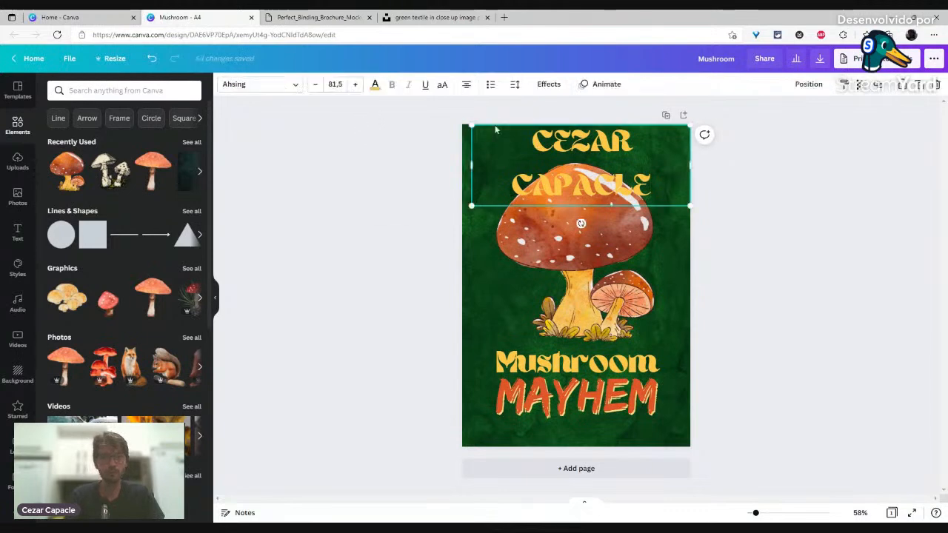
left_click(335, 84)
type("40")
key("Return")
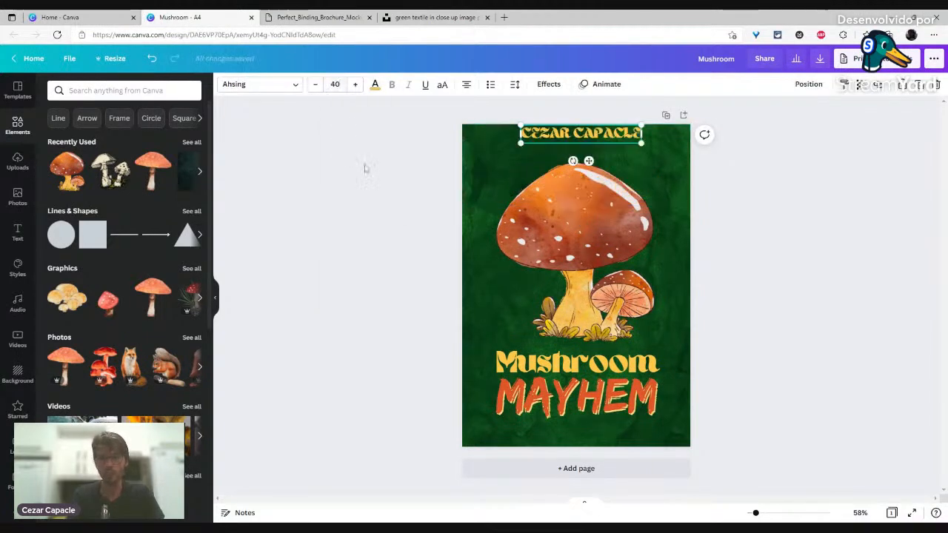
left_click(335, 83)
type("3")
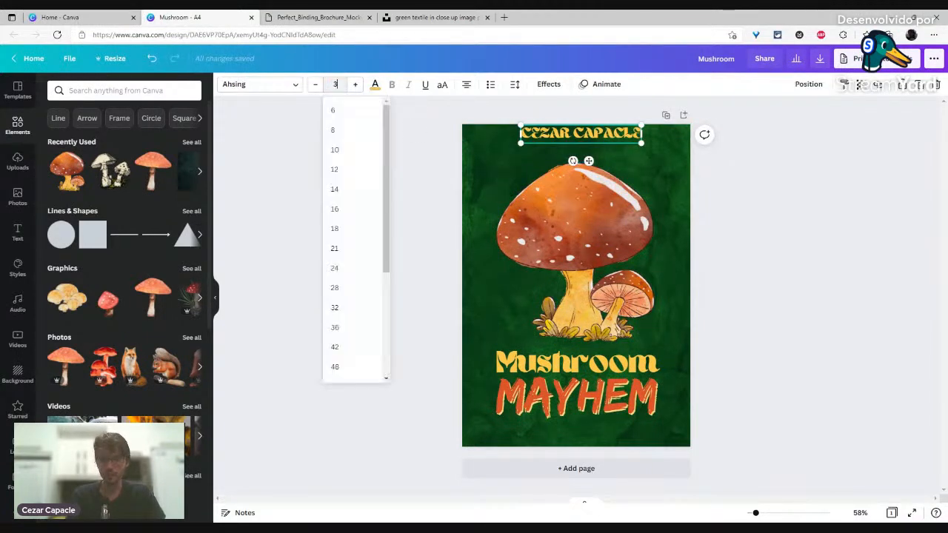
type("0")
key("Return")
left_click_drag(603, 137, 602, 141)
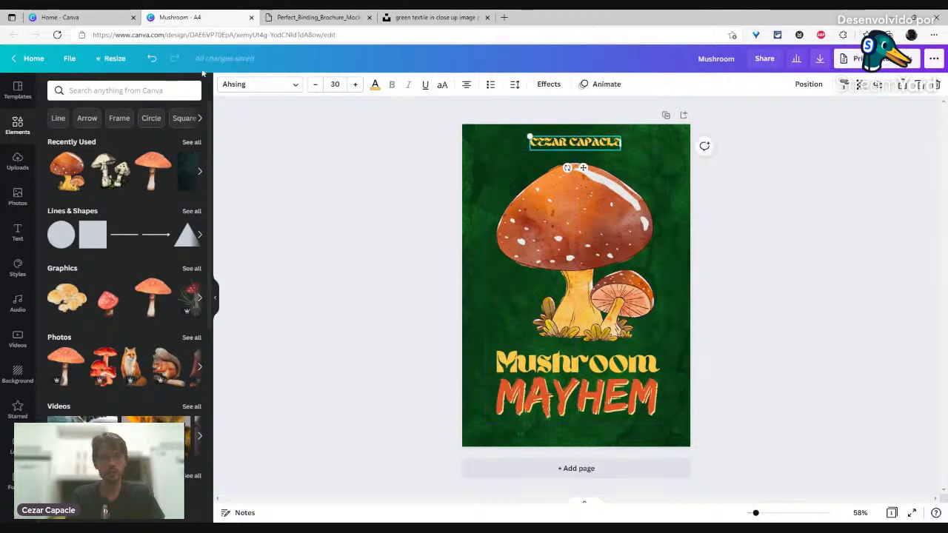
Step: Clear the 'brush' font search and show the Sans Serif font category
left_click(249, 87)
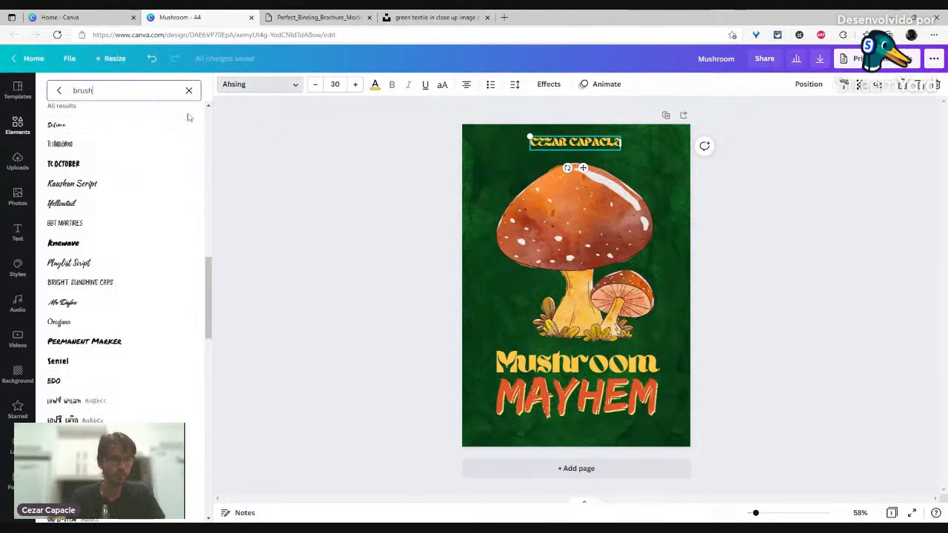
left_click(189, 90)
left_click(200, 116)
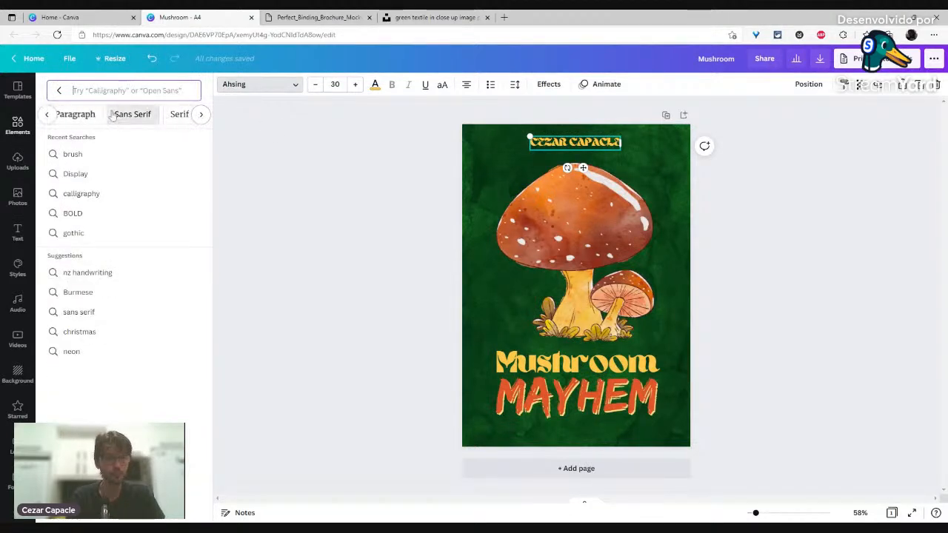
left_click(112, 115)
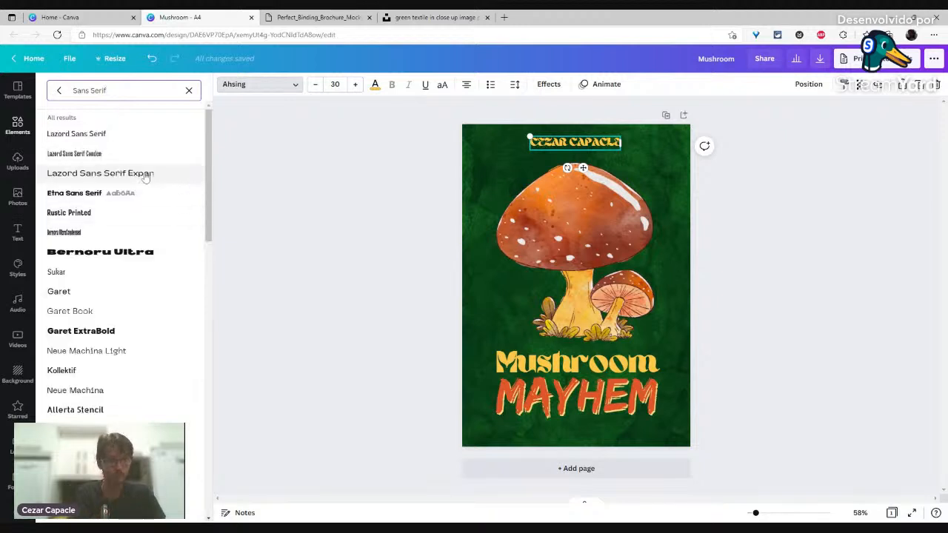
Step: Try Lazord Sans Serif and Neue Machina Light, then set the author name to Antic
left_click(111, 136)
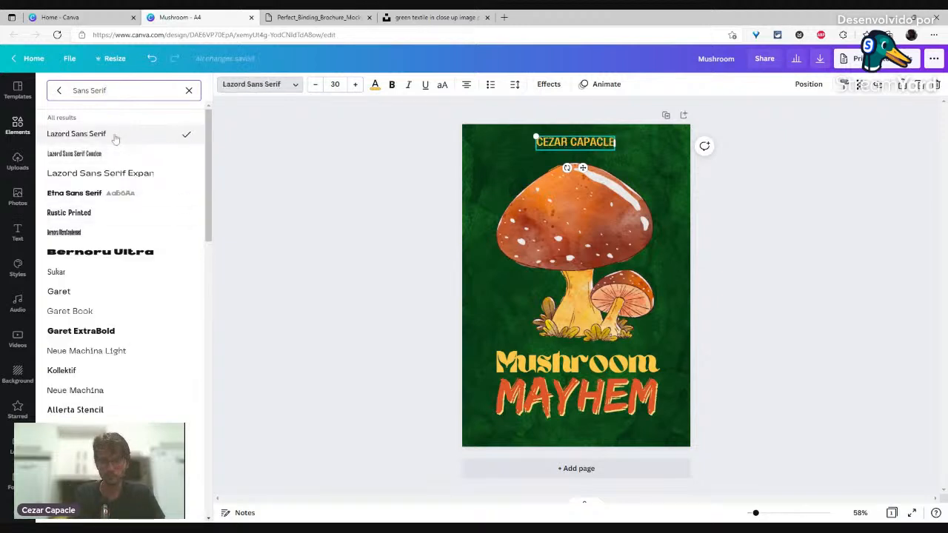
scroll(129, 229, "down", 2)
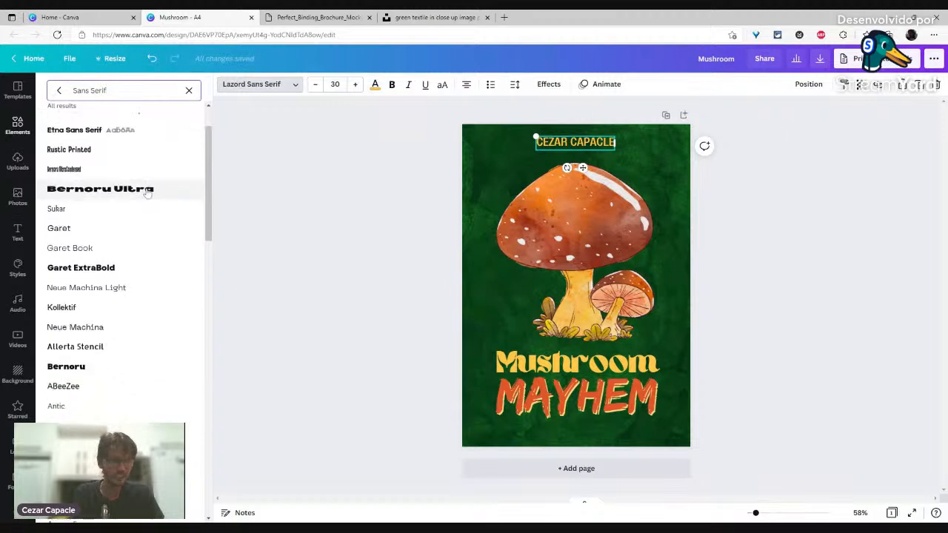
left_click(115, 290)
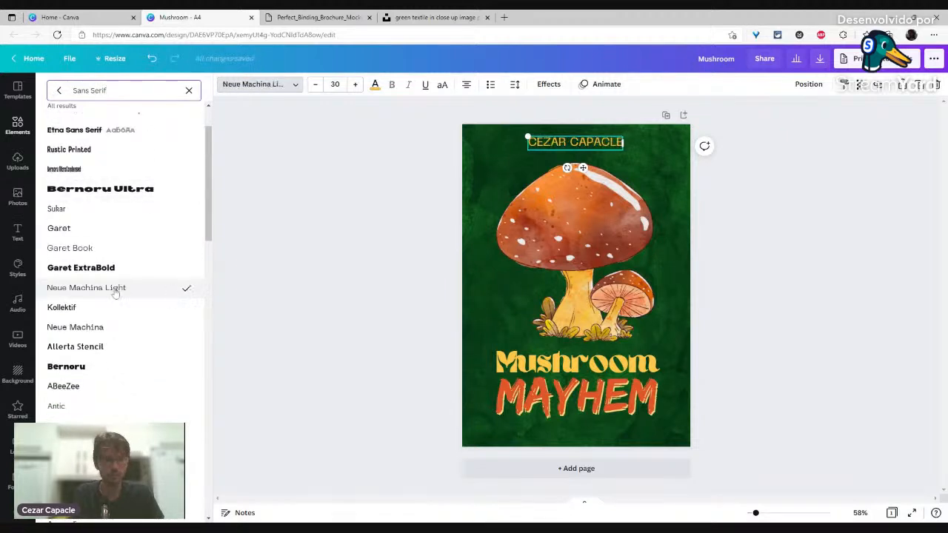
scroll(116, 293, "down", 4)
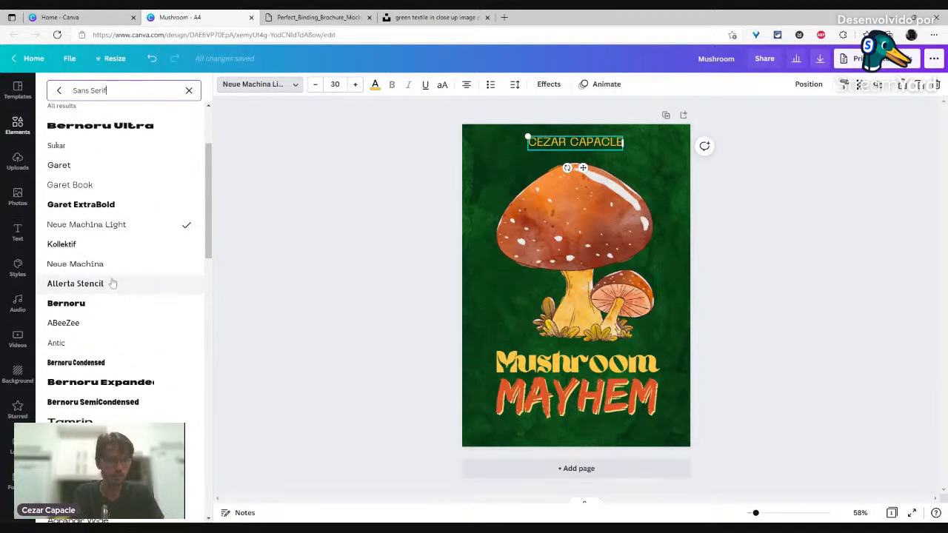
left_click(108, 279)
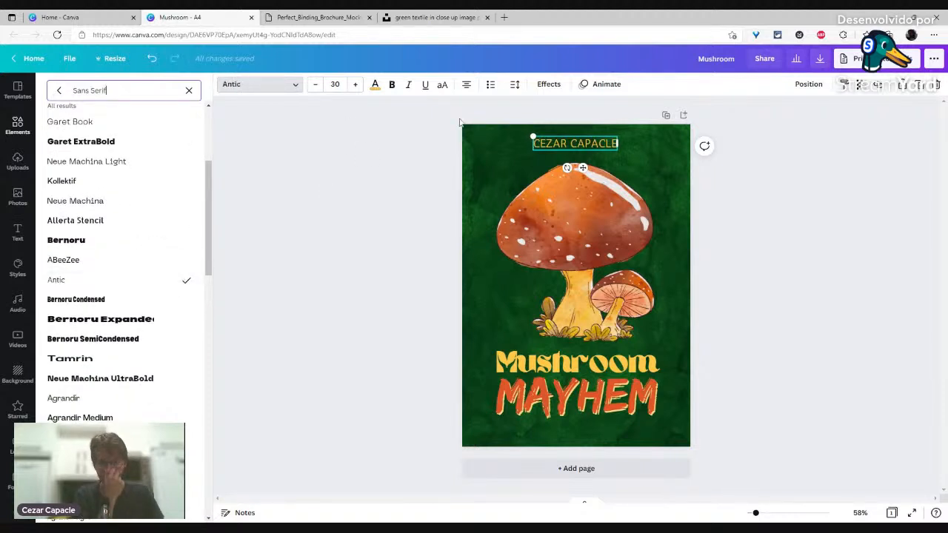
Step: Shrink the author name to size 24 and check its letter spacing
left_click(315, 84)
left_click(315, 84)
left_click(314, 83)
left_click(314, 83)
left_click(315, 83)
left_click(315, 83)
left_click(548, 84)
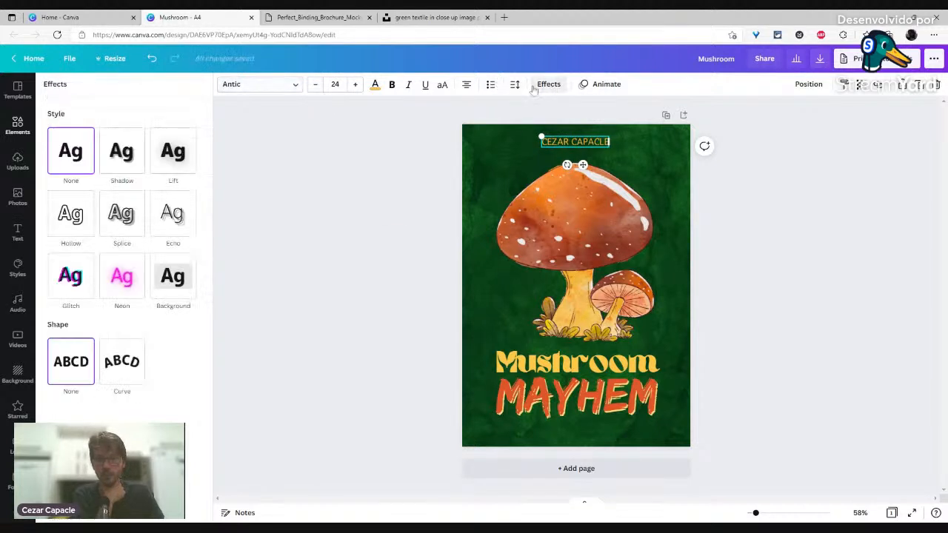
left_click(515, 85)
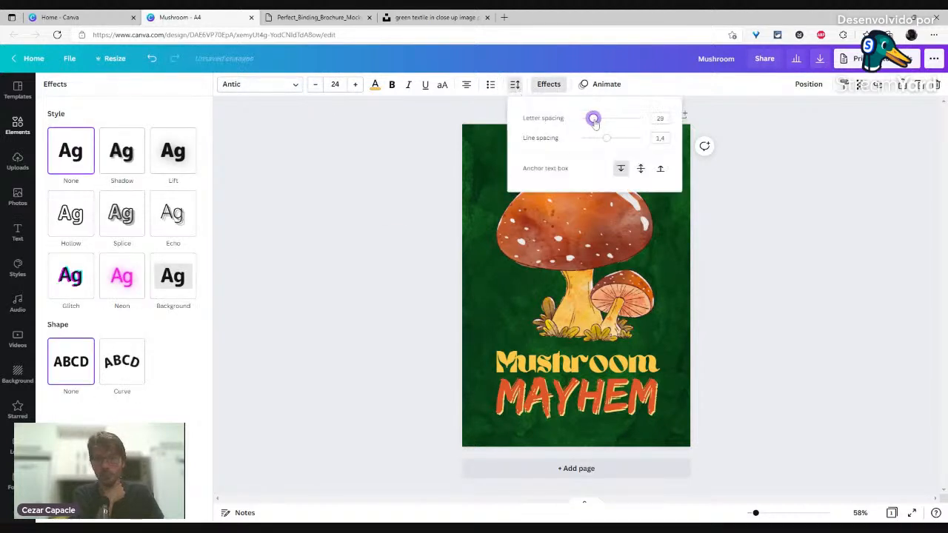
left_click(389, 215)
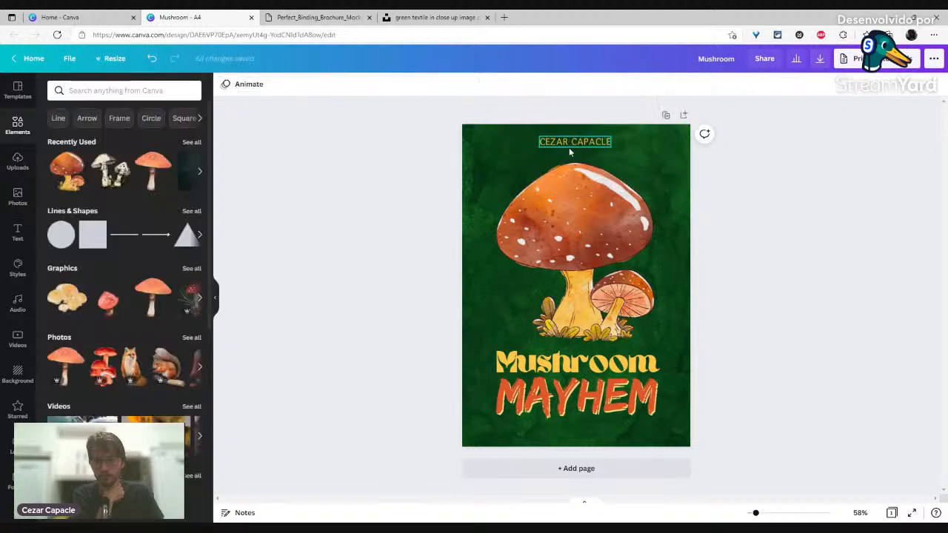
left_click(565, 143)
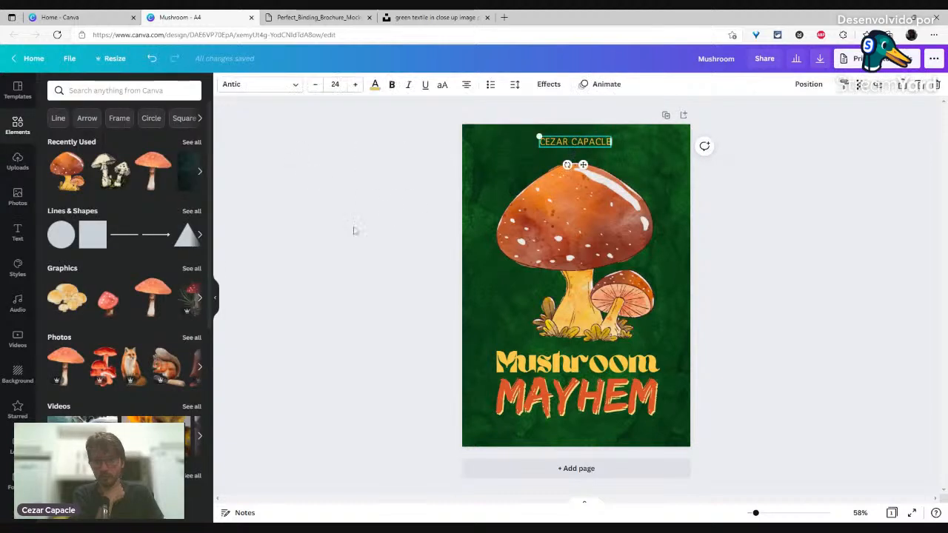
left_click(303, 234)
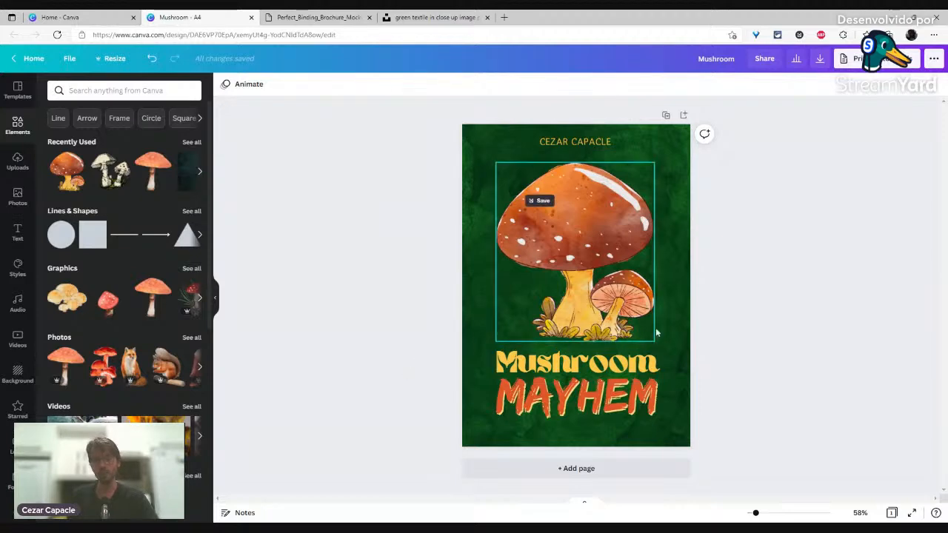
Step: Deselect the mushroom illustration and dismiss the image-saving popup
left_click(631, 243)
left_click(398, 215)
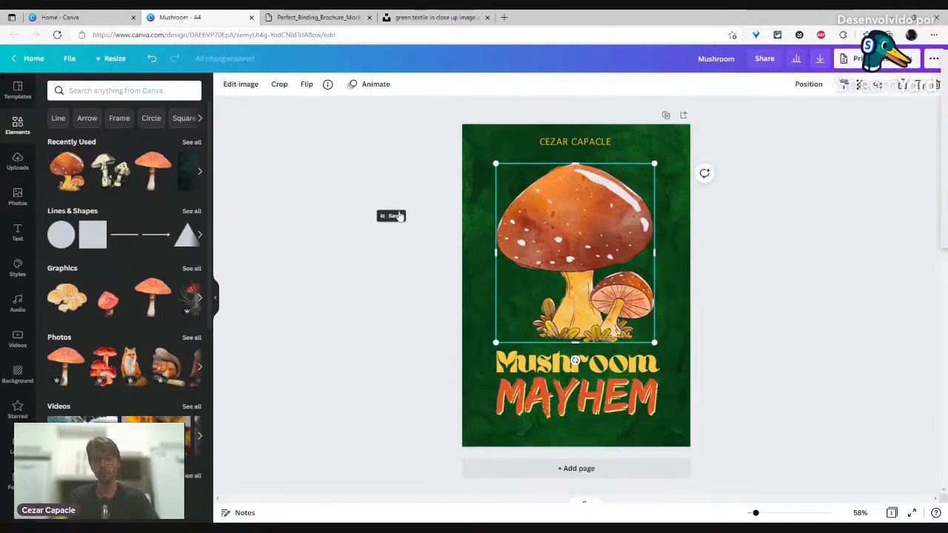
left_click(405, 302)
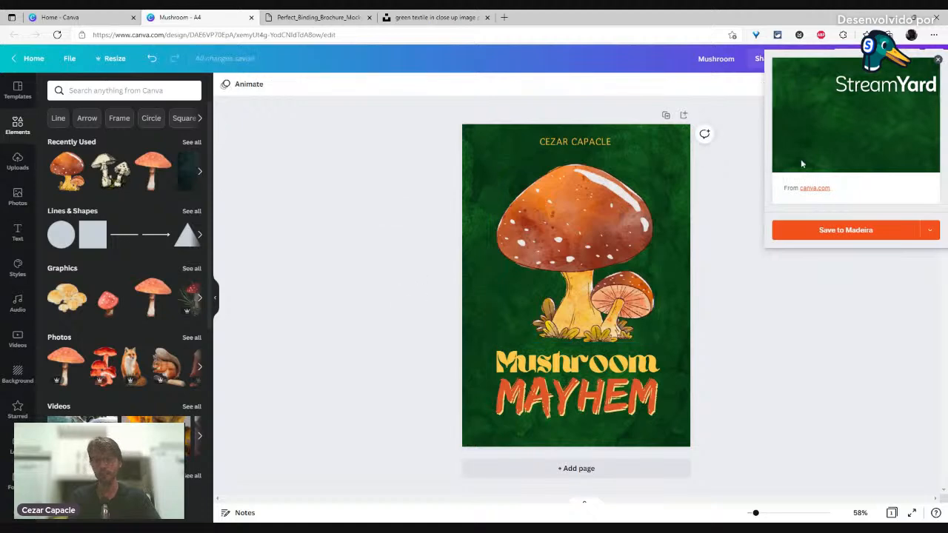
left_click(938, 60)
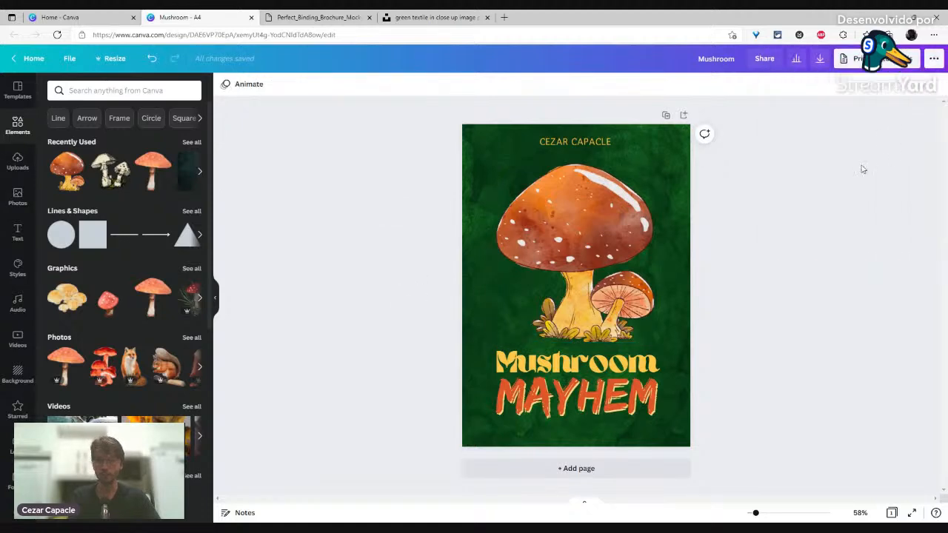
Step: Centre the author name horizontally on the page and nudge it slightly down
left_click(600, 141)
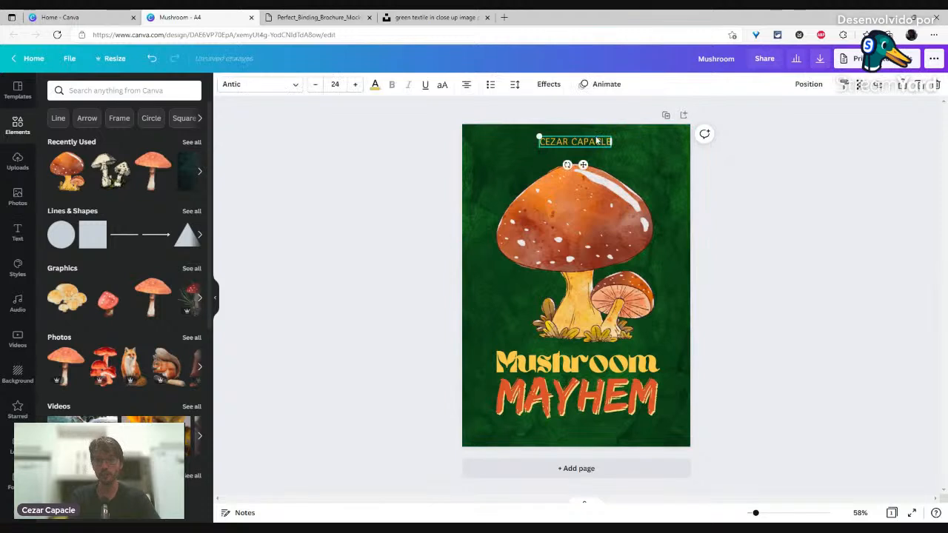
left_click_drag(588, 141, 580, 142)
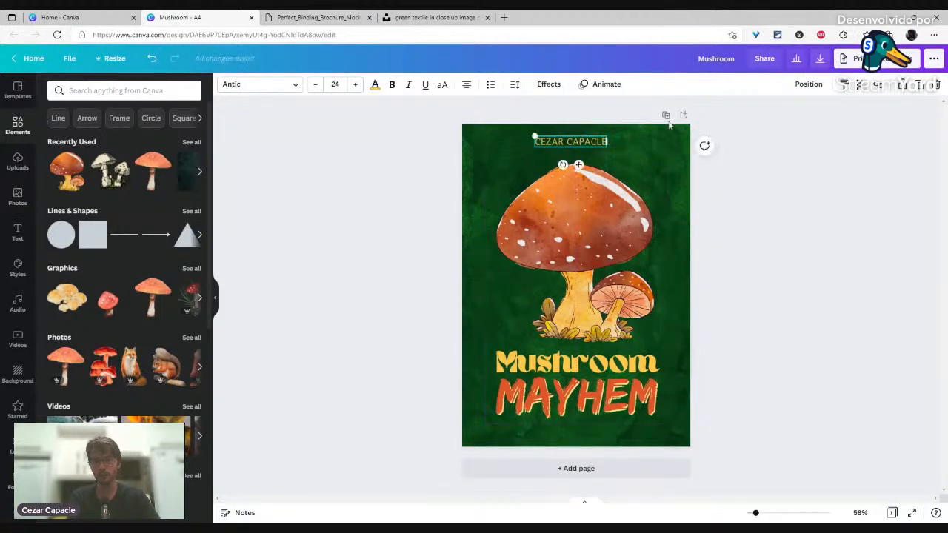
left_click(808, 84)
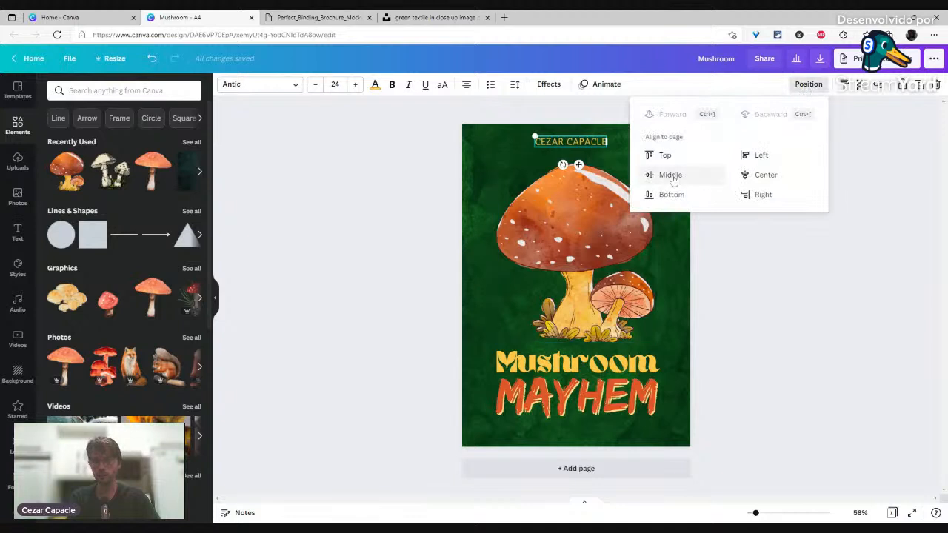
left_click(743, 178)
left_click(589, 164)
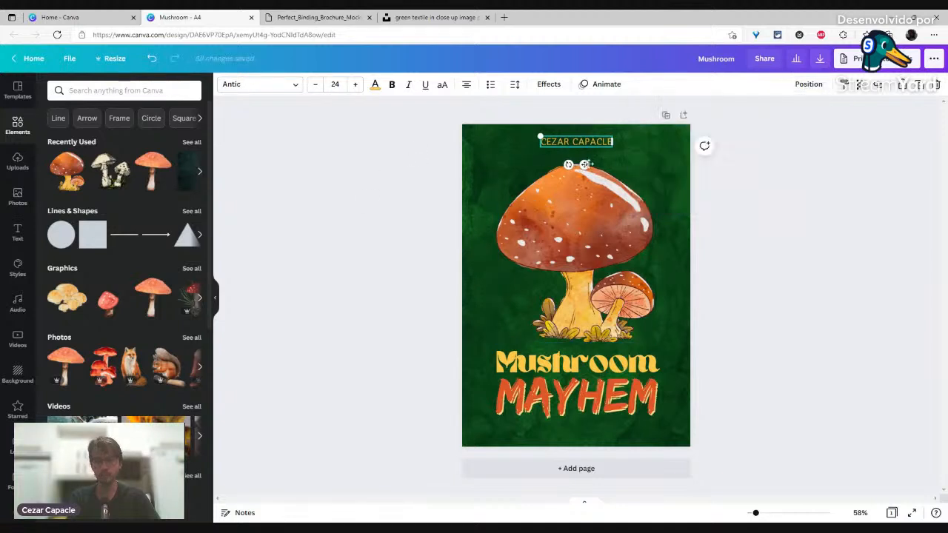
left_click(348, 221)
left_click(561, 143)
key("Down")
key("Down")
left_click(418, 196)
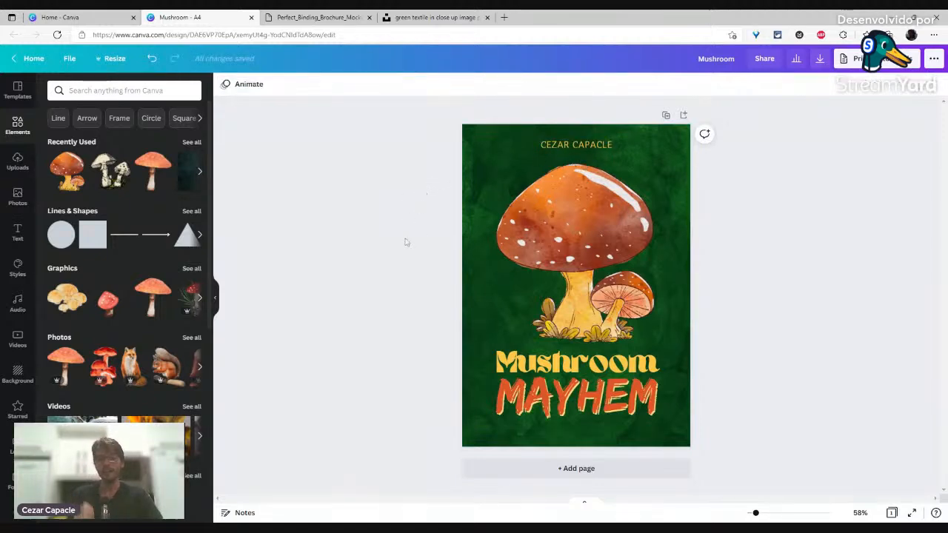
Step: Download the mushroom cover with the file type kept as PNG
left_click(820, 61)
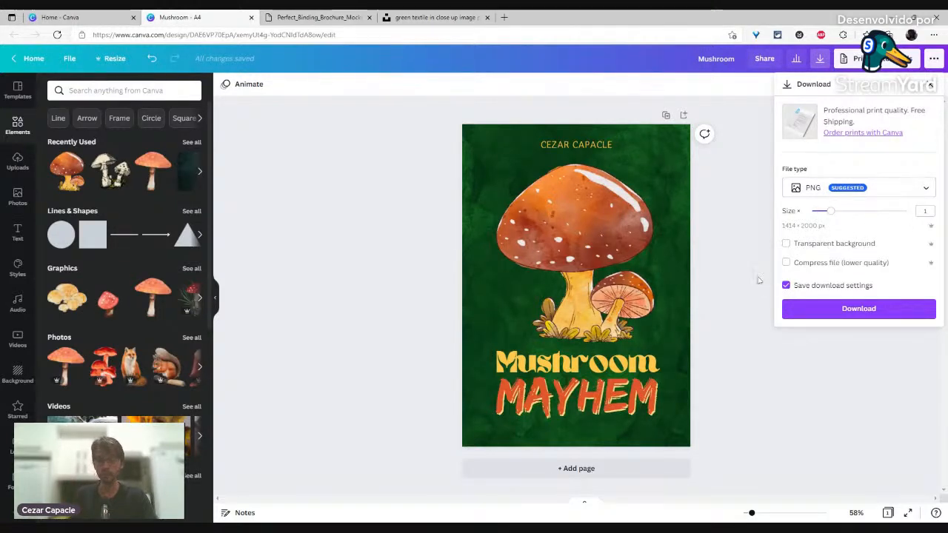
left_click(843, 188)
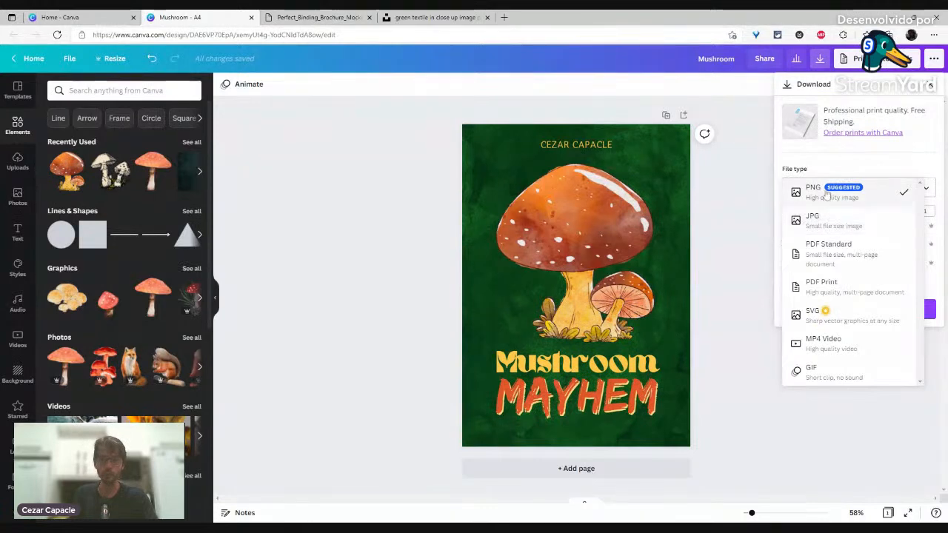
left_click(827, 194)
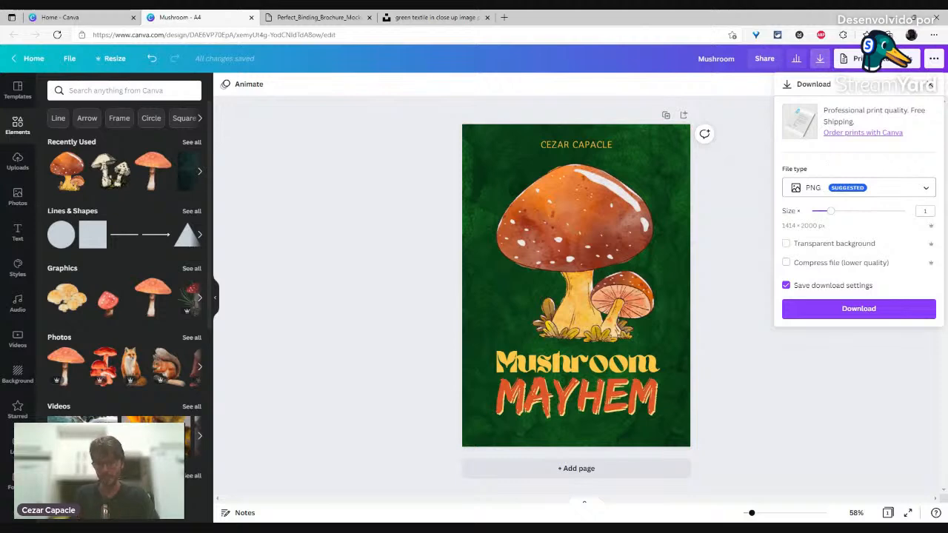
left_click(857, 309)
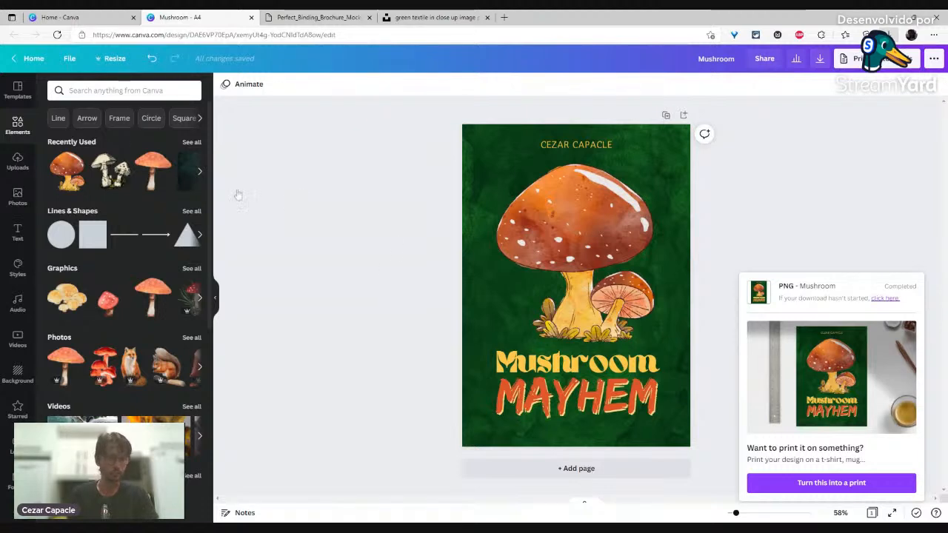
Step: Add page 2 with the leaves-on-wood photo from the 'green background' results, rotated to portrait
left_click(581, 468)
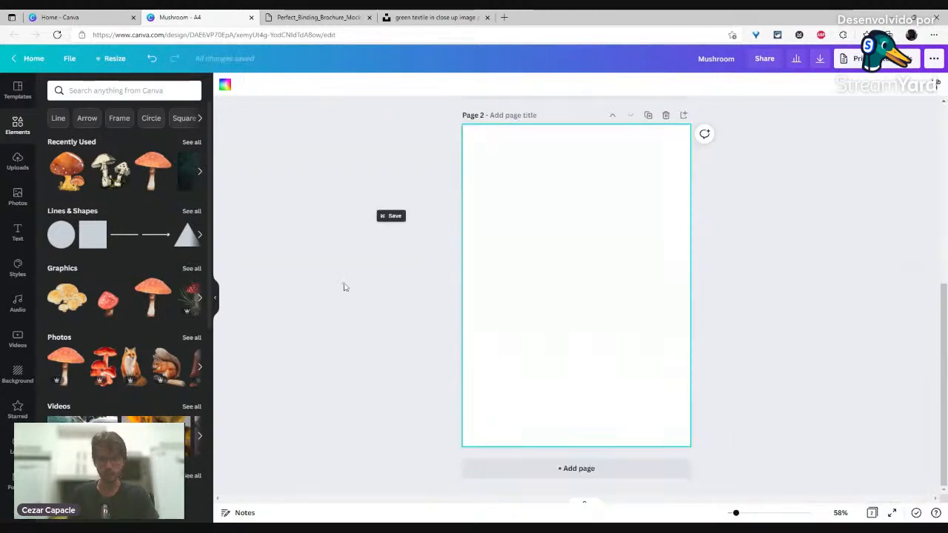
left_click(17, 201)
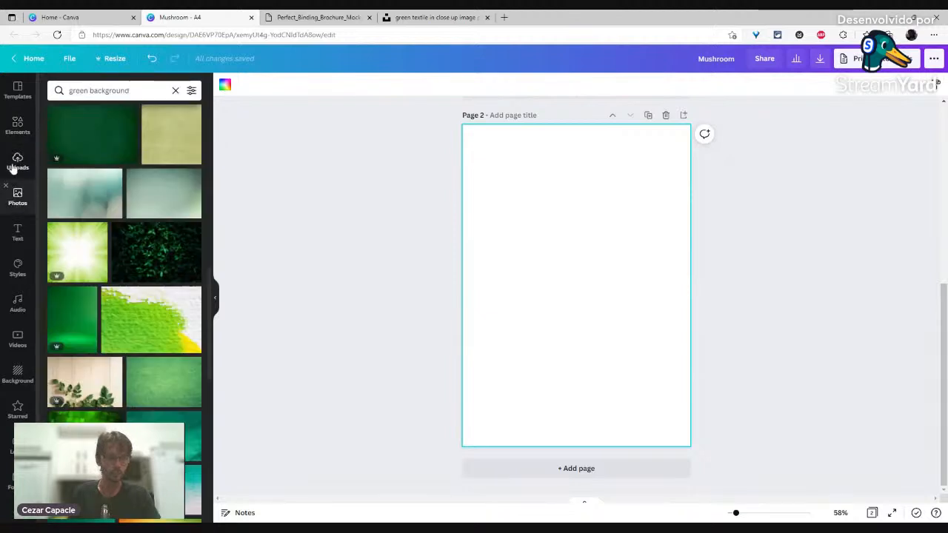
left_click(164, 195)
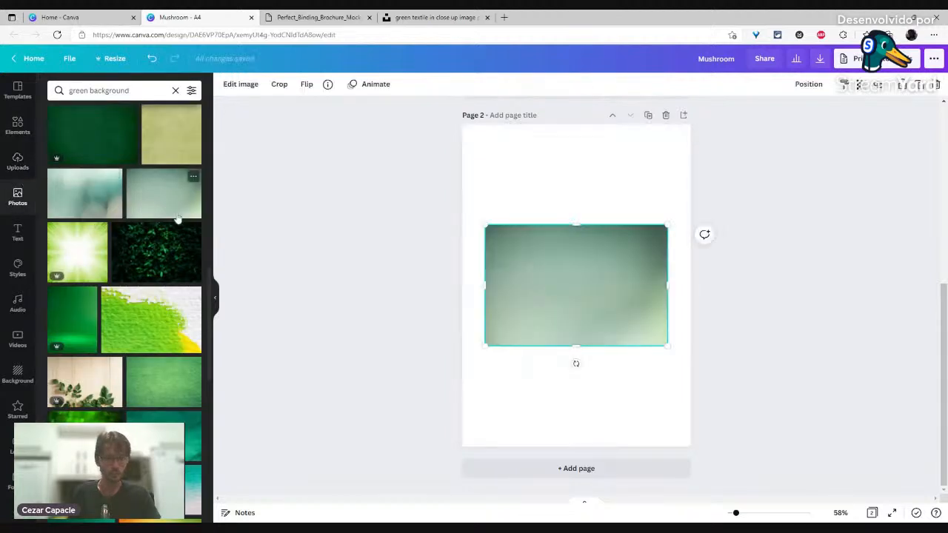
left_click(113, 364)
left_click_drag(574, 364, 496, 285)
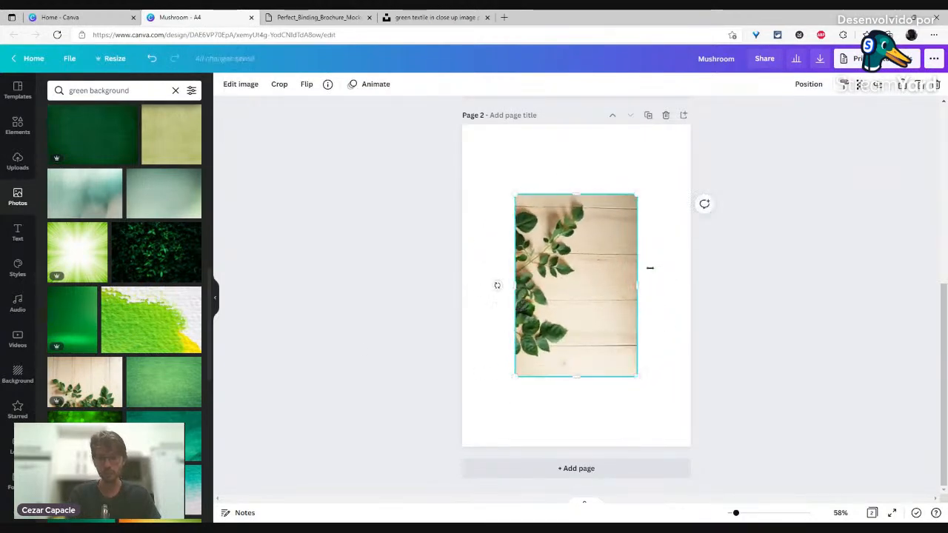
left_click(238, 84)
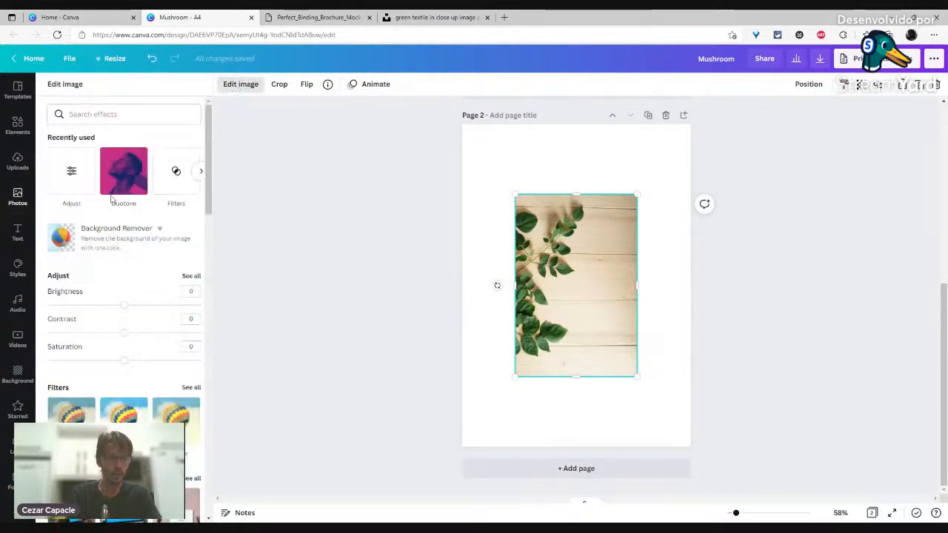
Step: Open all Smartmockups, scroll to Books and apply Book 6 to the leaf photo
scroll(111, 198, "down", 5)
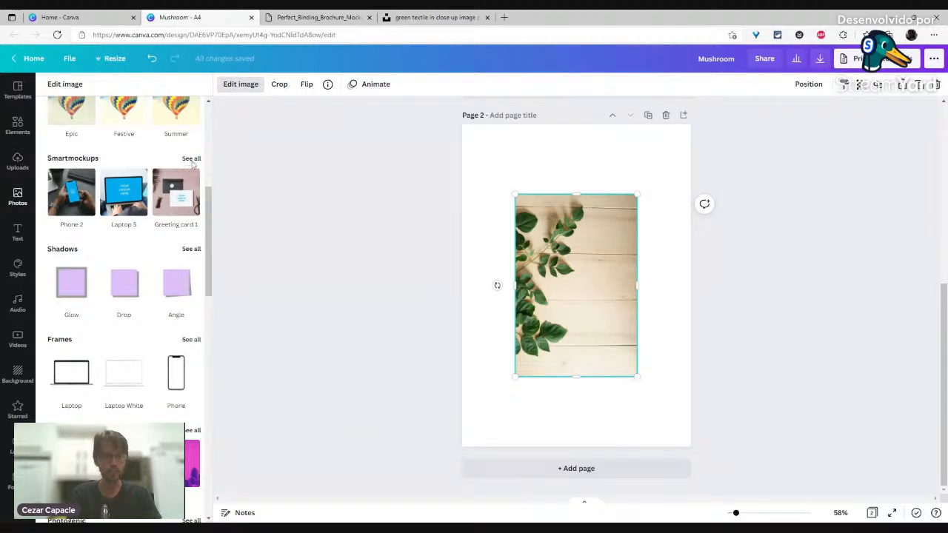
left_click(191, 159)
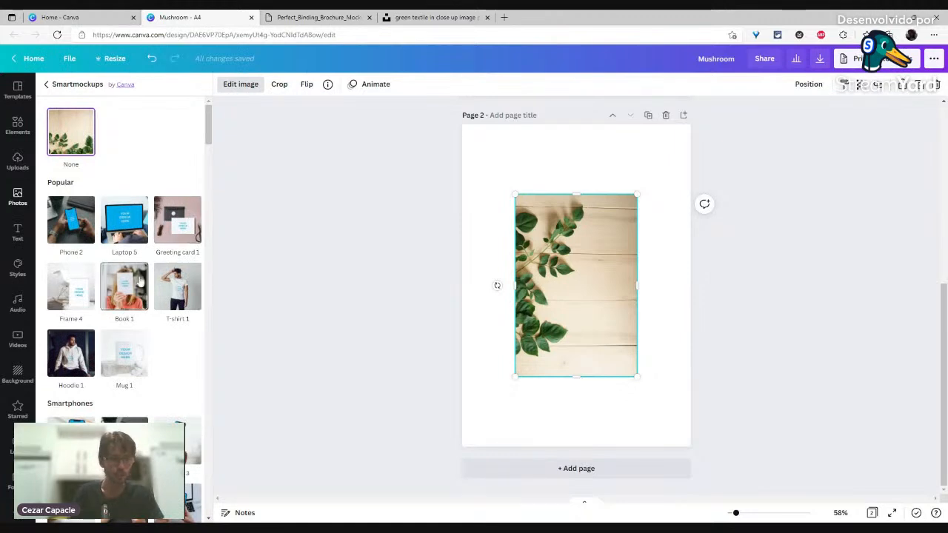
scroll(134, 289, "down", 9)
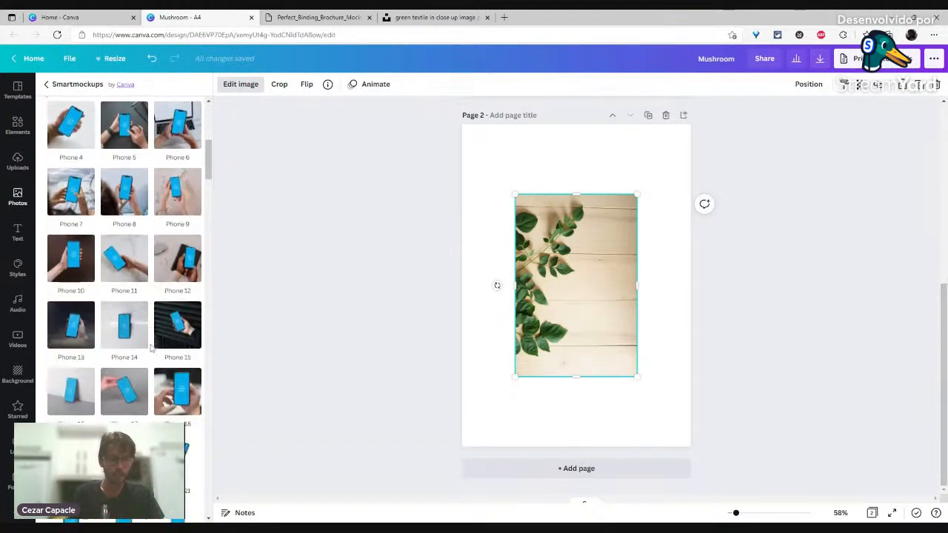
scroll(151, 348, "down", 5)
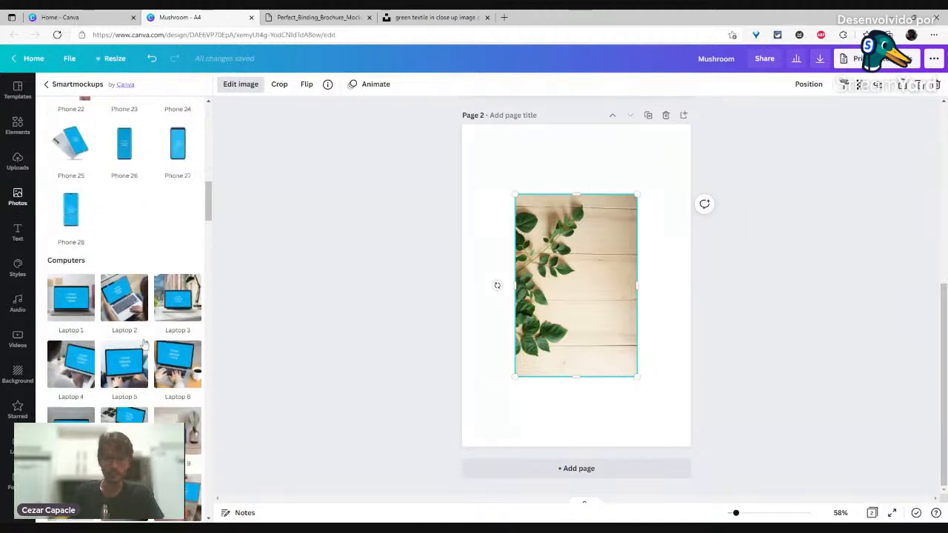
scroll(151, 317, "down", 6)
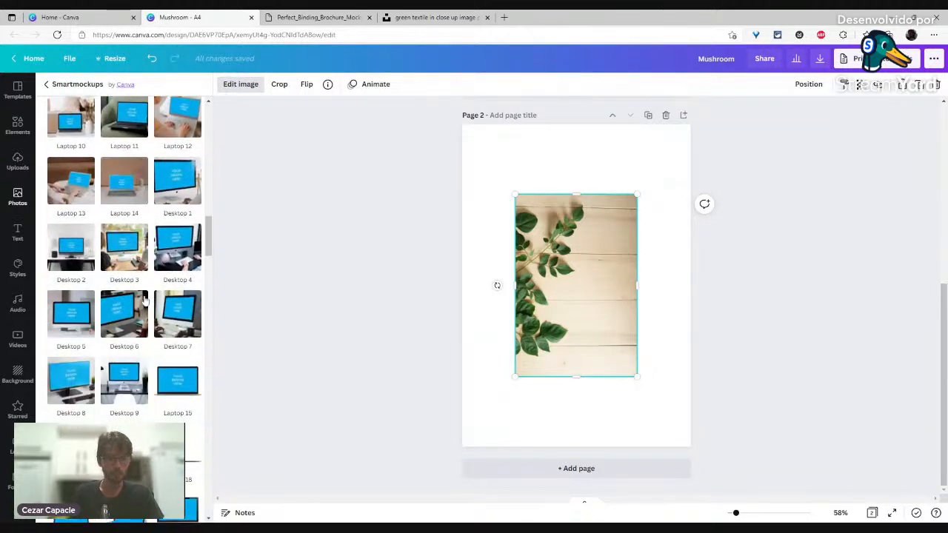
scroll(140, 295, "down", 5)
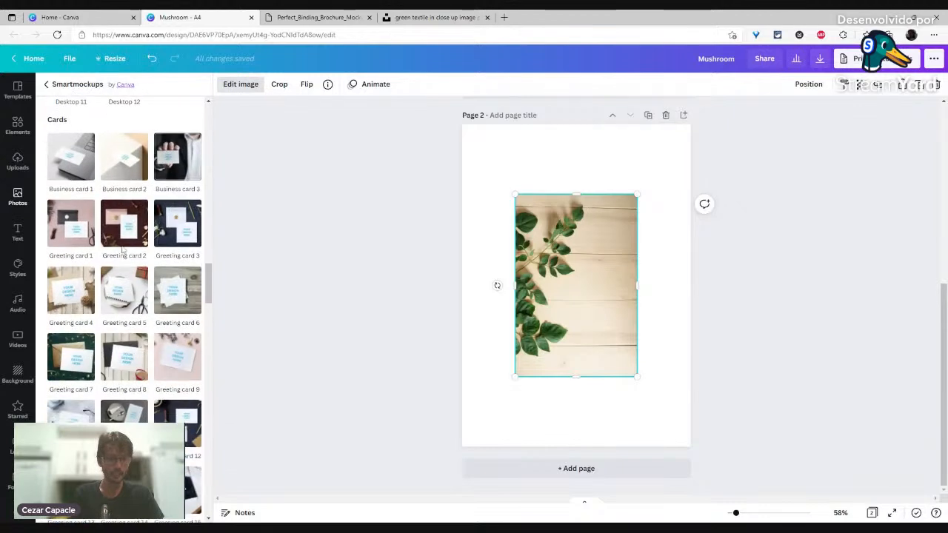
scroll(141, 311, "down", 5)
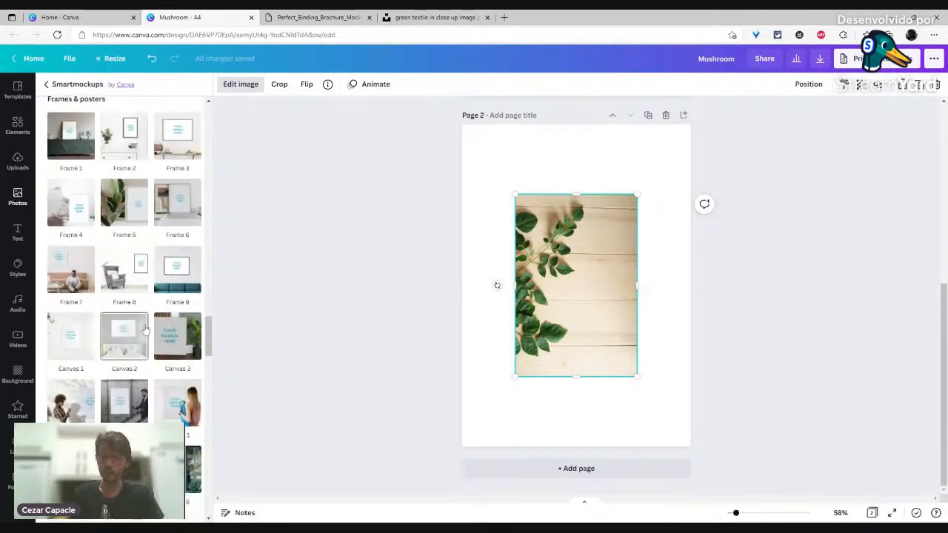
scroll(144, 308, "down", 2)
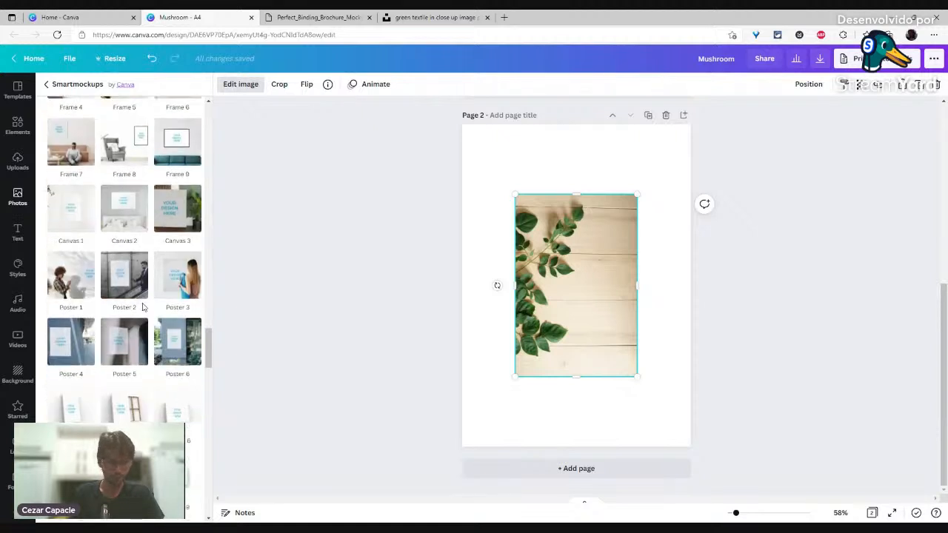
scroll(144, 308, "down", 4)
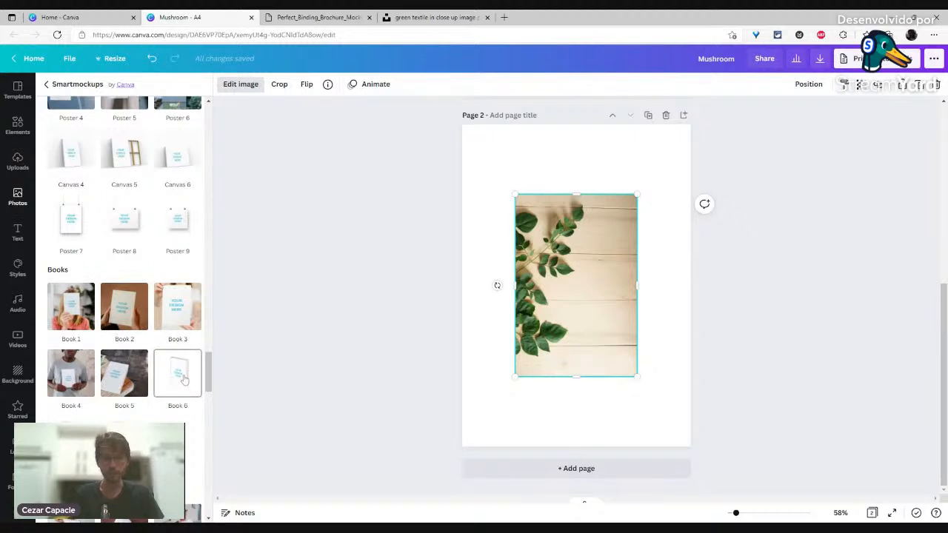
left_click(185, 379)
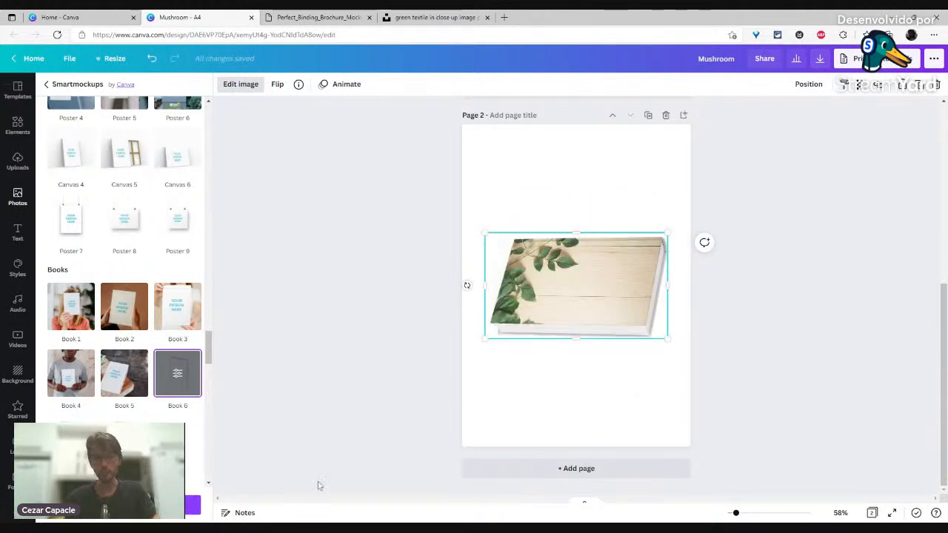
Step: Apply the Book 6 mockup and tilt the book a couple of degrees on page 2
left_click(190, 505)
left_click_drag(465, 287, 573, 423)
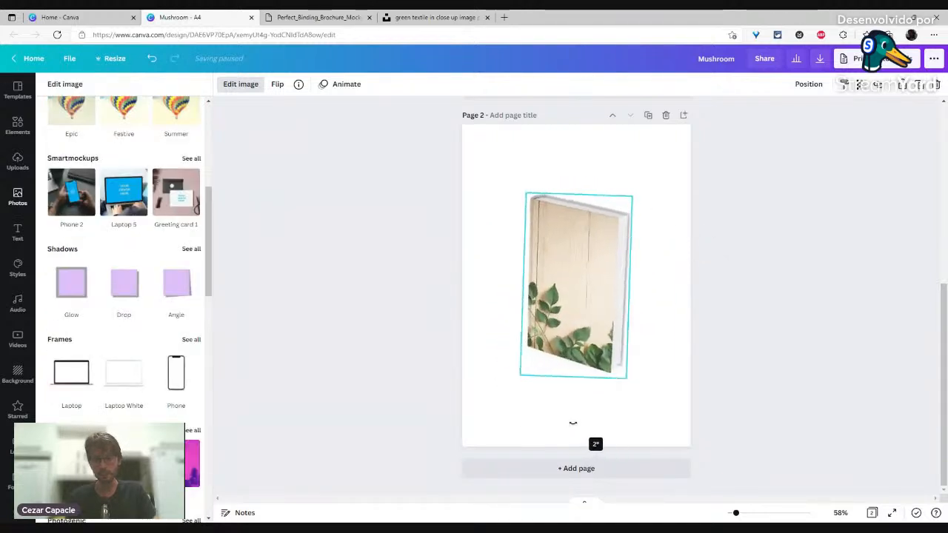
left_click(491, 339)
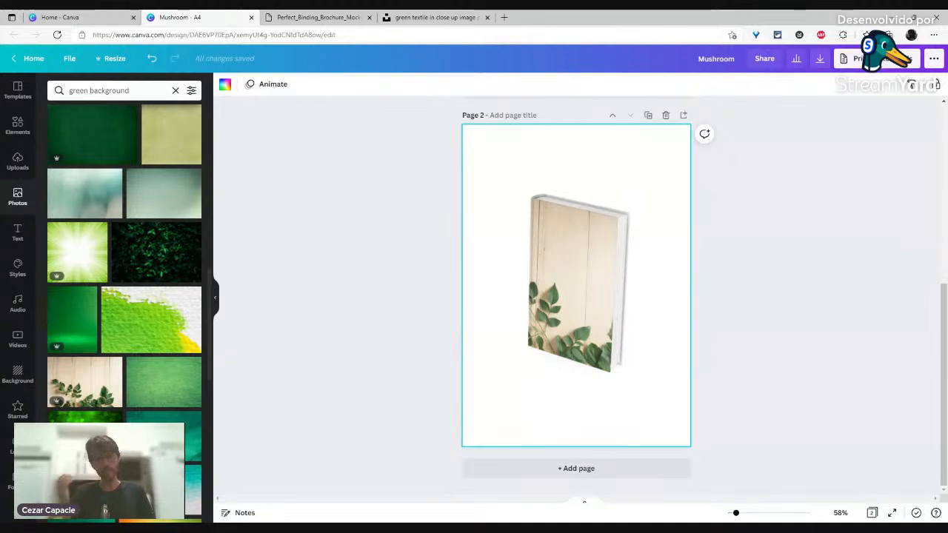
left_click(564, 369)
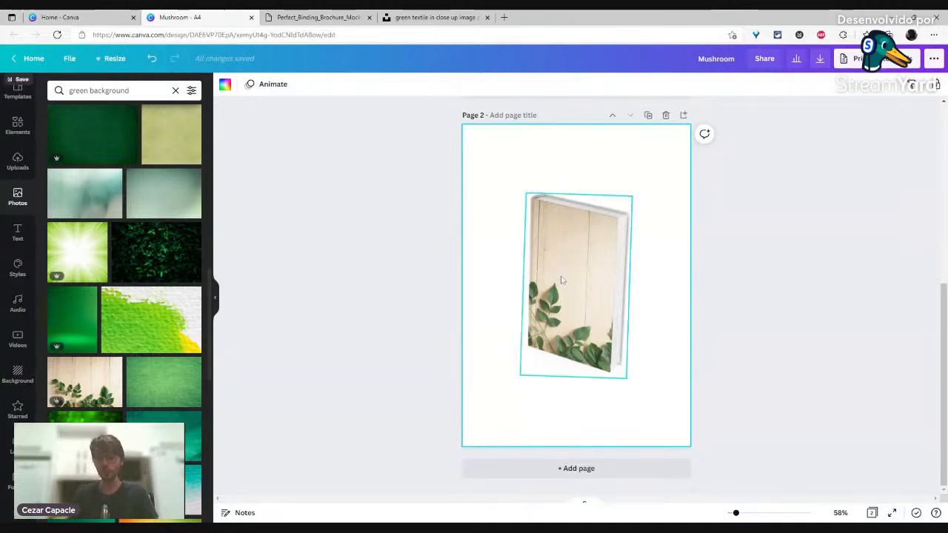
left_click(361, 220)
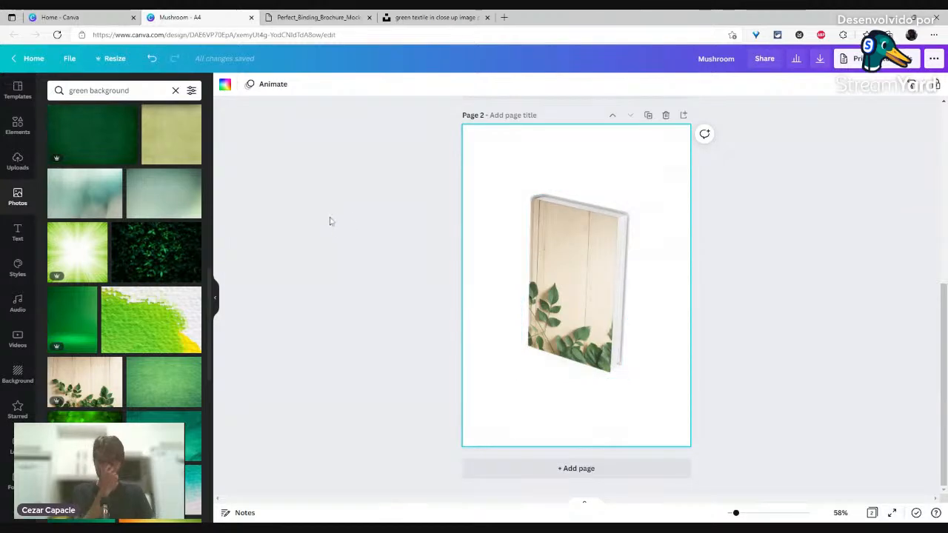
Step: Delete the book-mockup page 2 so only the Mushroom Mayhem cover page remains
scroll(618, 245, "up", 2)
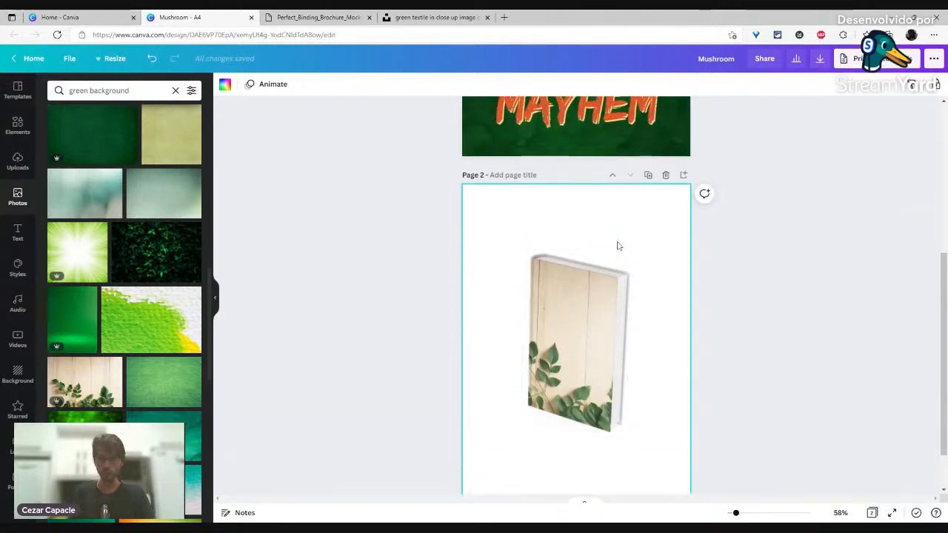
left_click(665, 174)
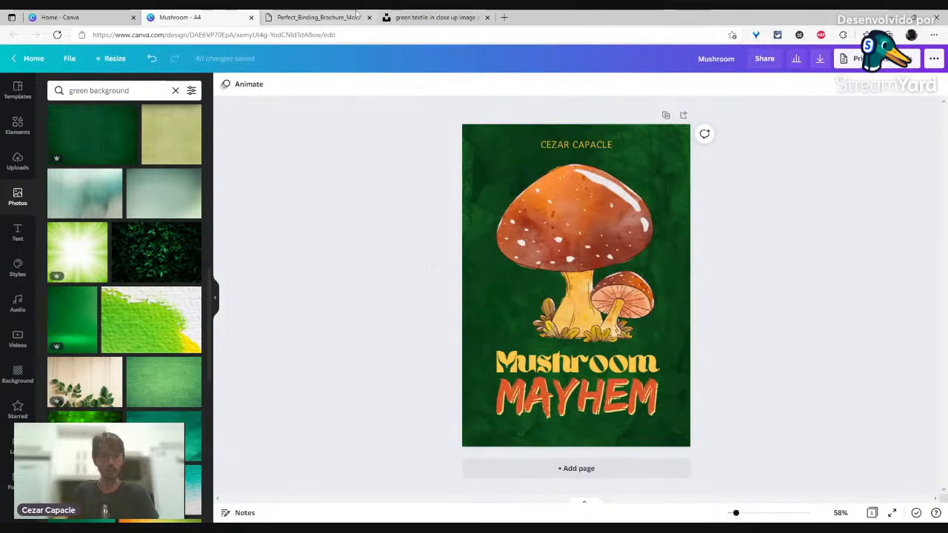
left_click(328, 15)
Step: Close the brochure mockup and green textile image tabs, then start a blank new tab
middle_click(328, 15)
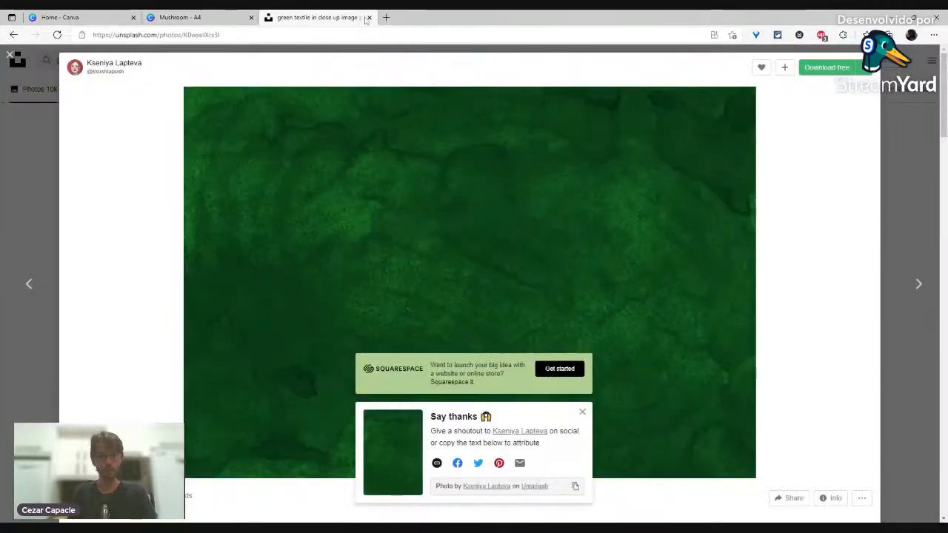
middle_click(322, 18)
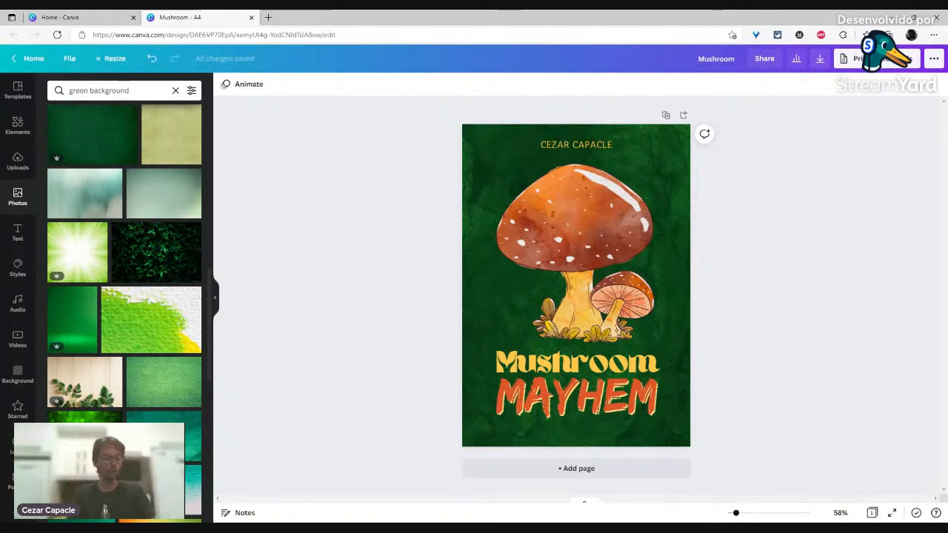
left_click(268, 17)
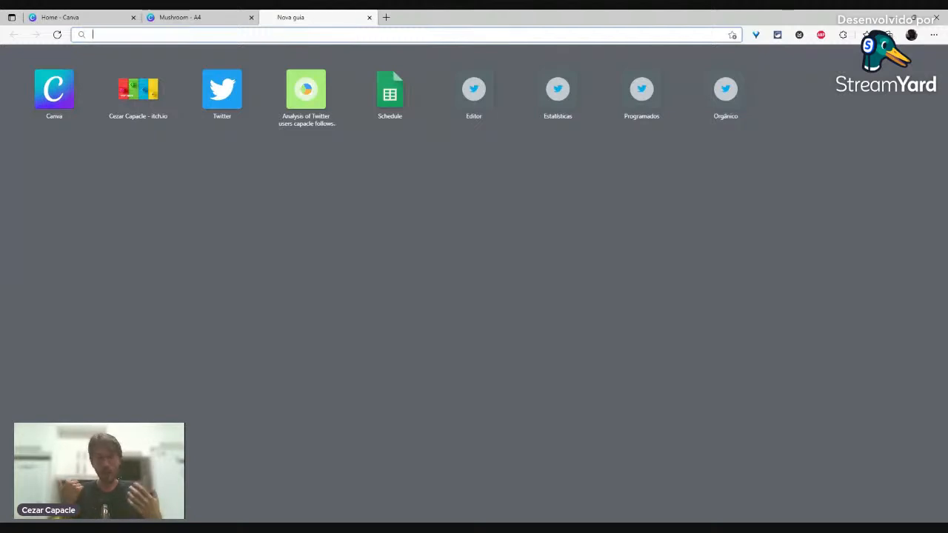
Step: Search Google for 'PERFECT BINDING A4 FREE MOCKUP'
type("PERFE")
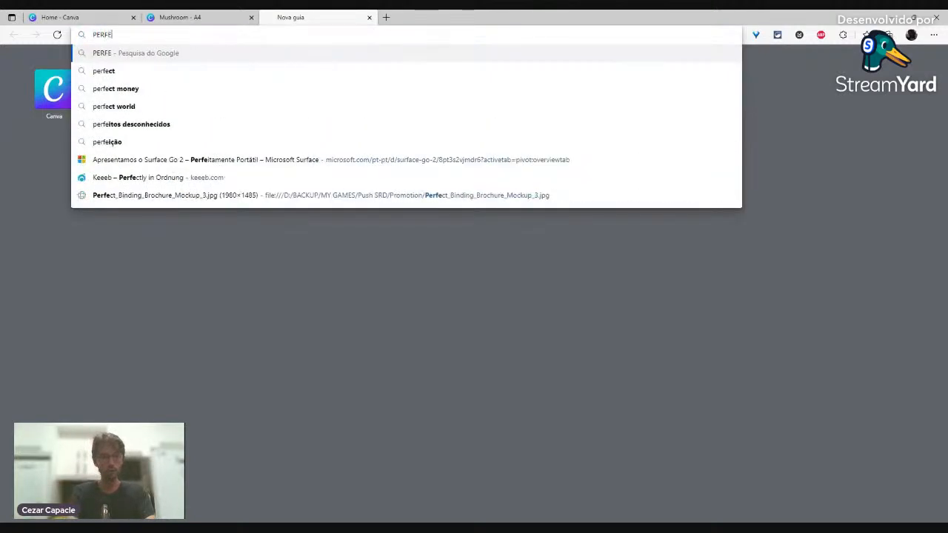
type("CT BINDING")
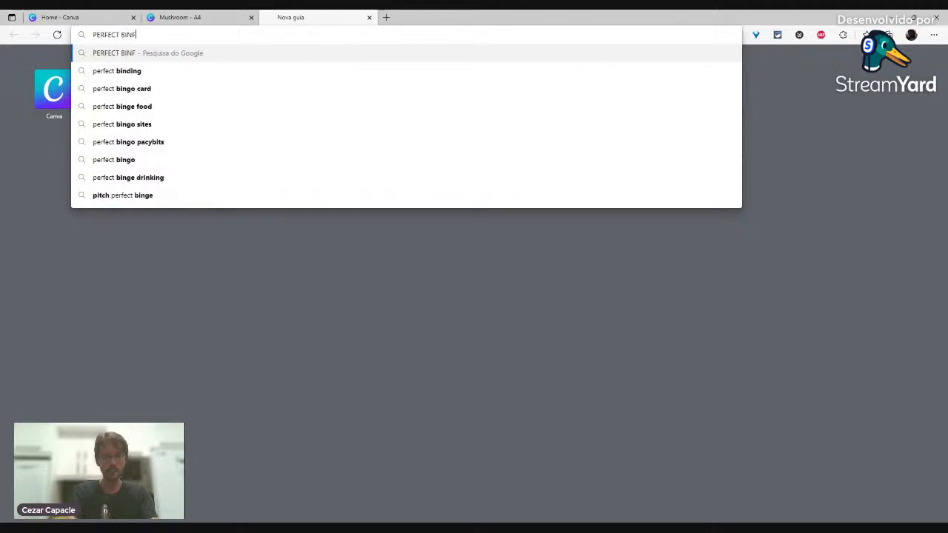
type(" A4 ")
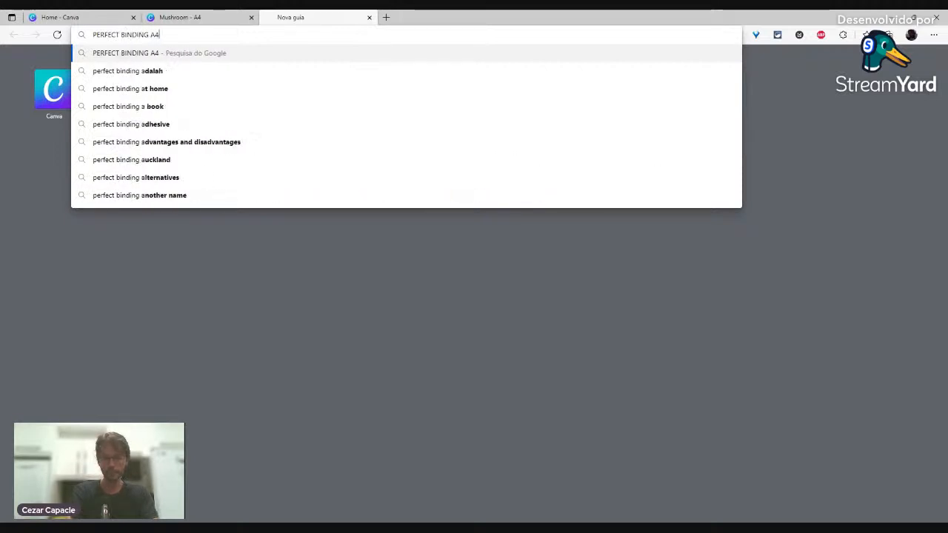
type("FREE ")
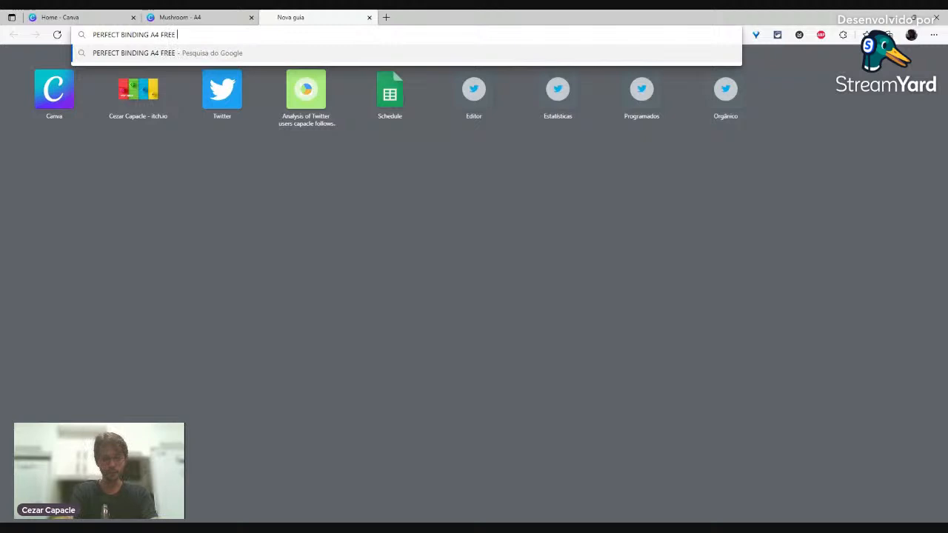
type("MOCKUP")
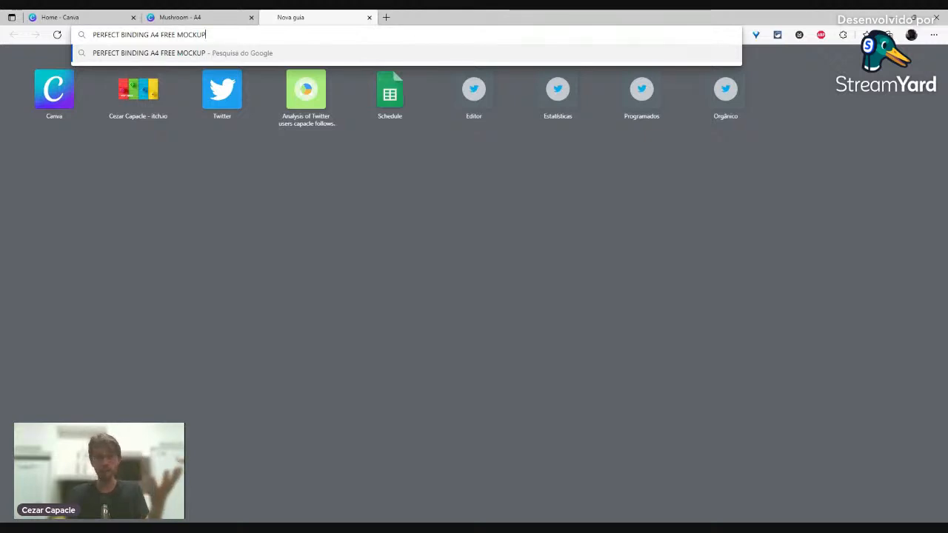
key("Return")
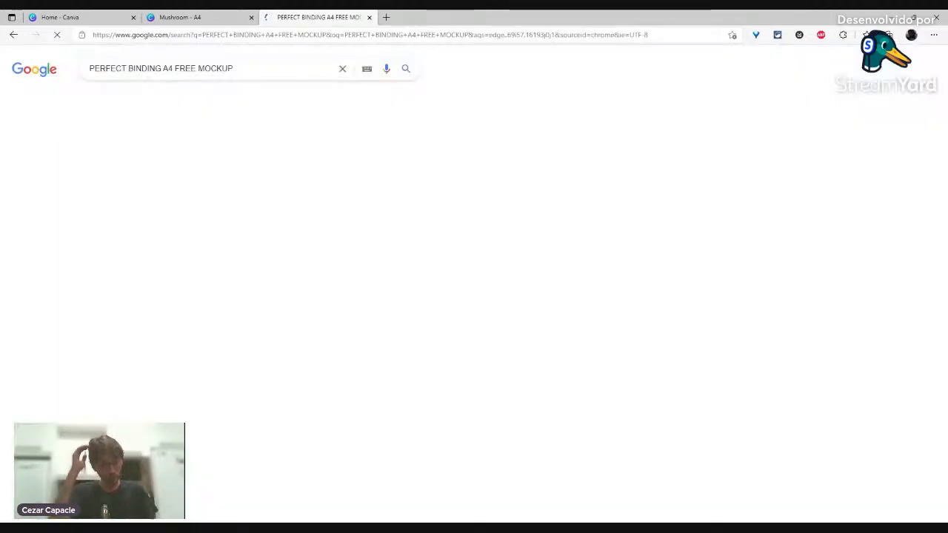
Step: Show image results and preview the Free Perfect Binding Brochure Mockup (PSD)
left_click(154, 100)
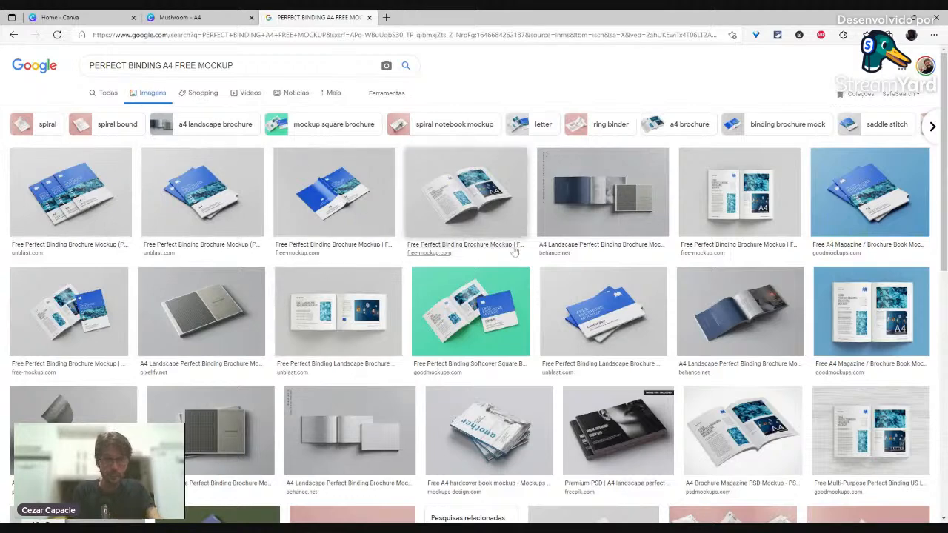
left_click(203, 191)
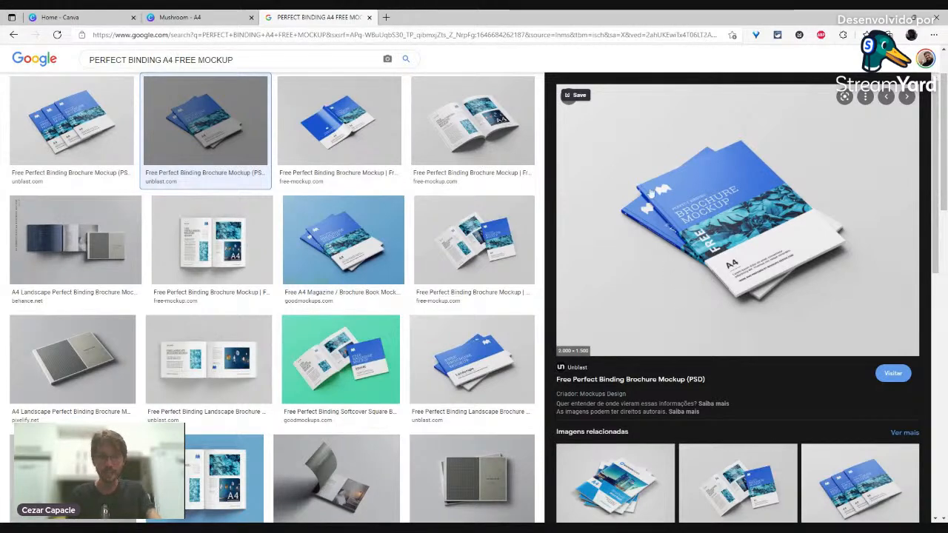
scroll(387, 235, "up", 2)
scroll(387, 235, "down", 1)
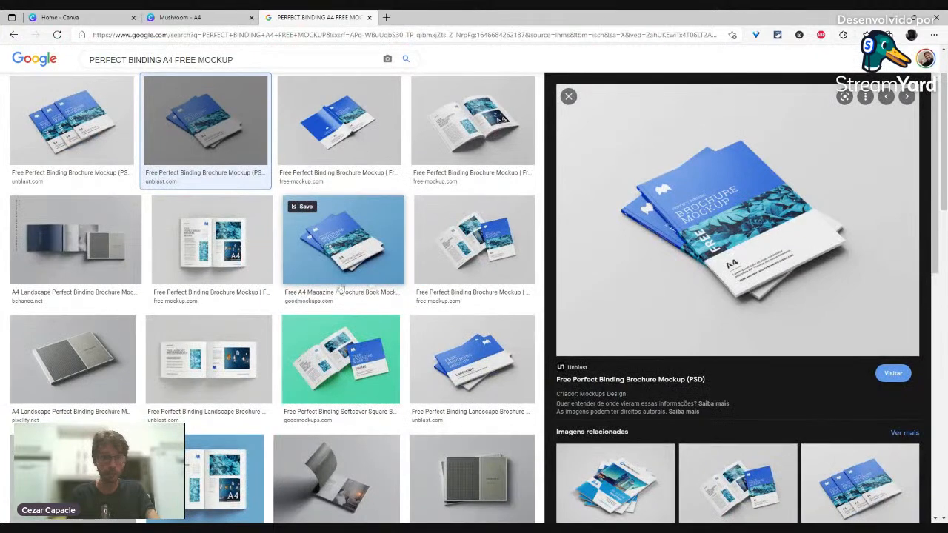
scroll(409, 228, "down", 2)
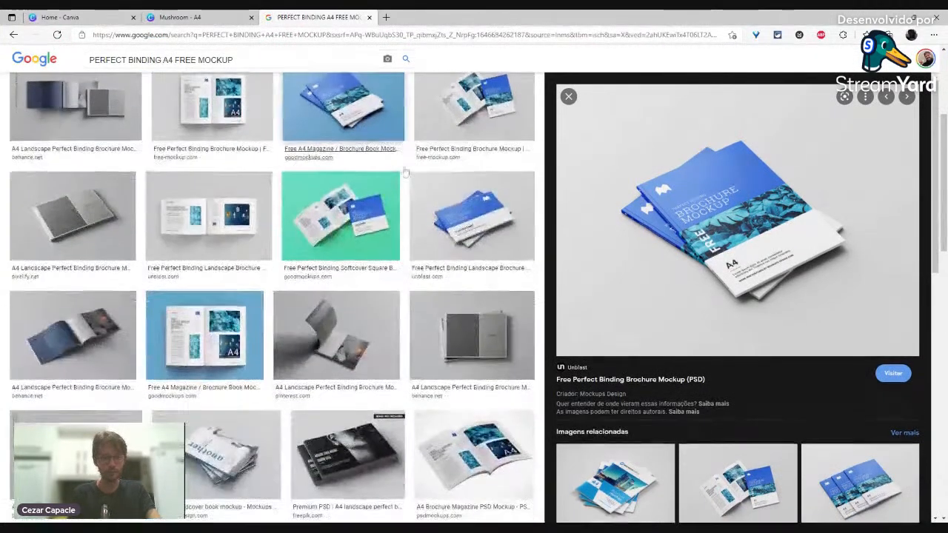
scroll(280, 363, "up", 2)
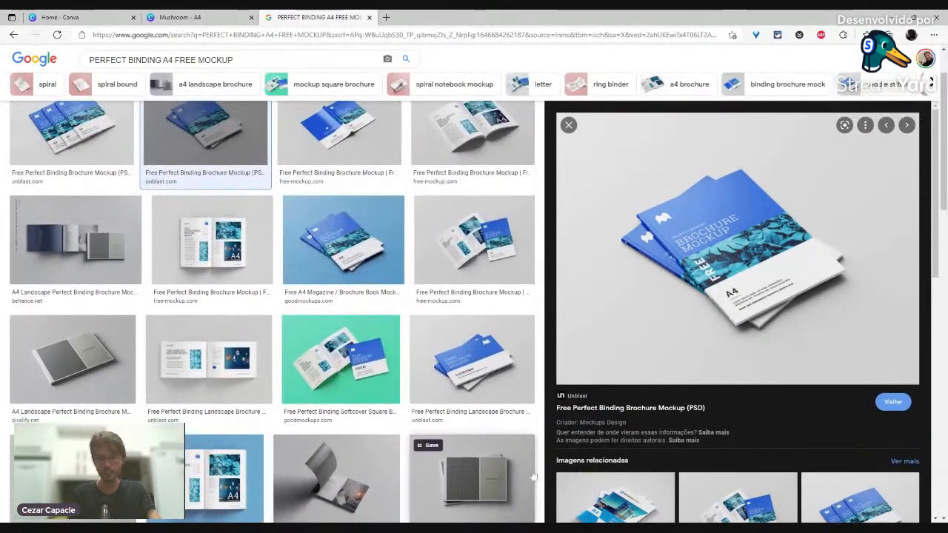
Step: Preview the A4 magazine, open-book, and Mockups-Design closed brochure mockups
left_click(323, 227)
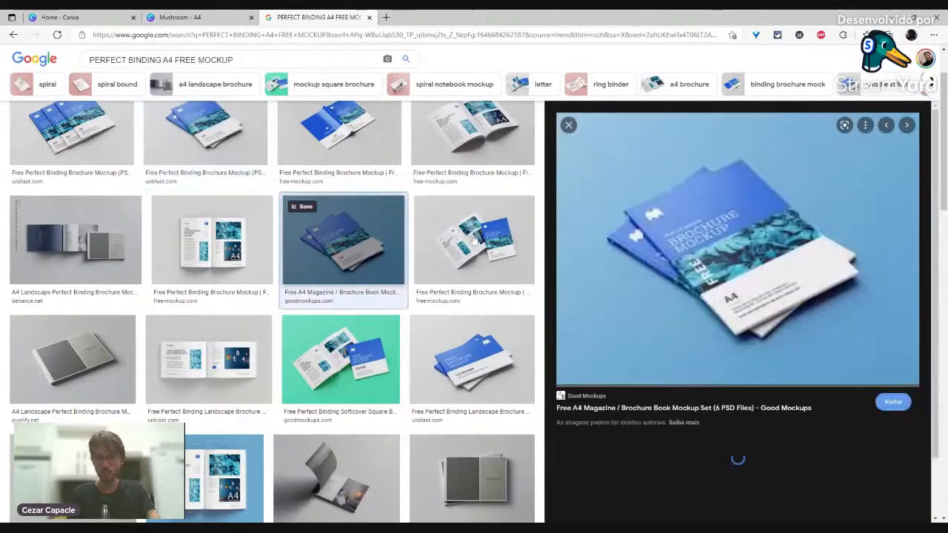
scroll(474, 215, "up", 1)
left_click(459, 180)
scroll(716, 400, "down", 3)
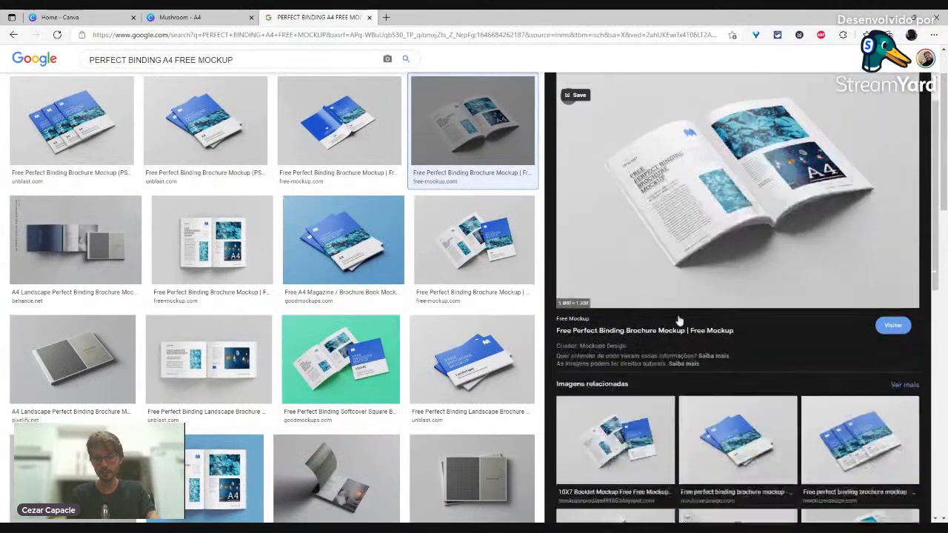
left_click(717, 374)
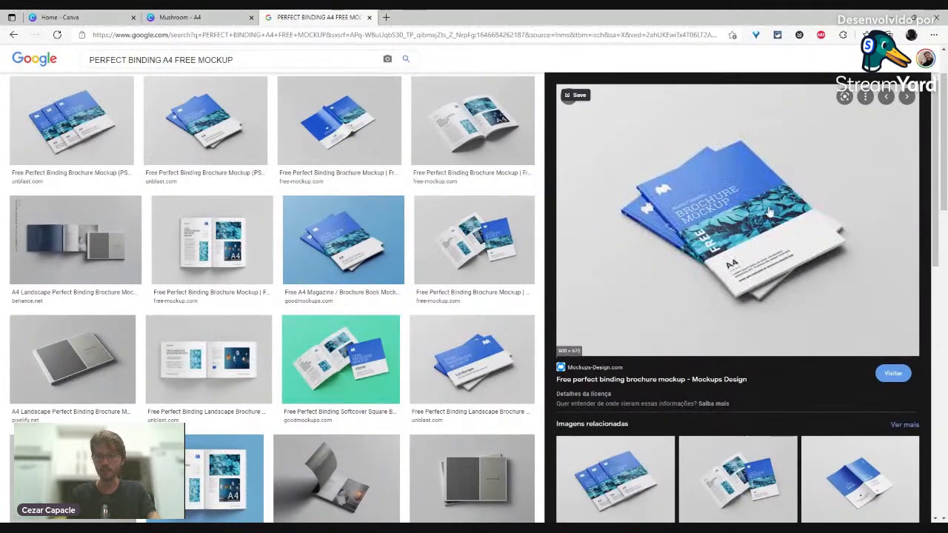
Step: Open the Mockups-Design mockup page in a new tab and return to Canva
left_click(596, 375)
left_click(212, 15)
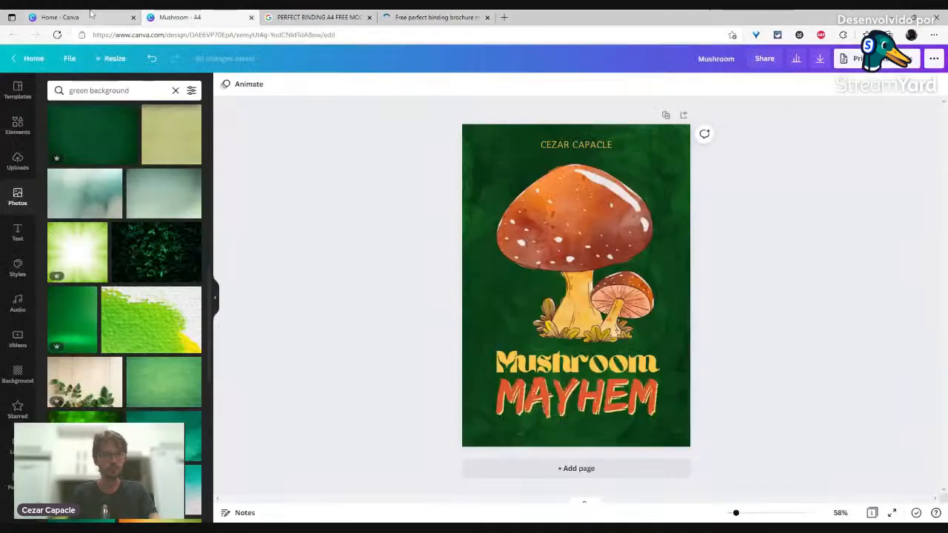
left_click(91, 15)
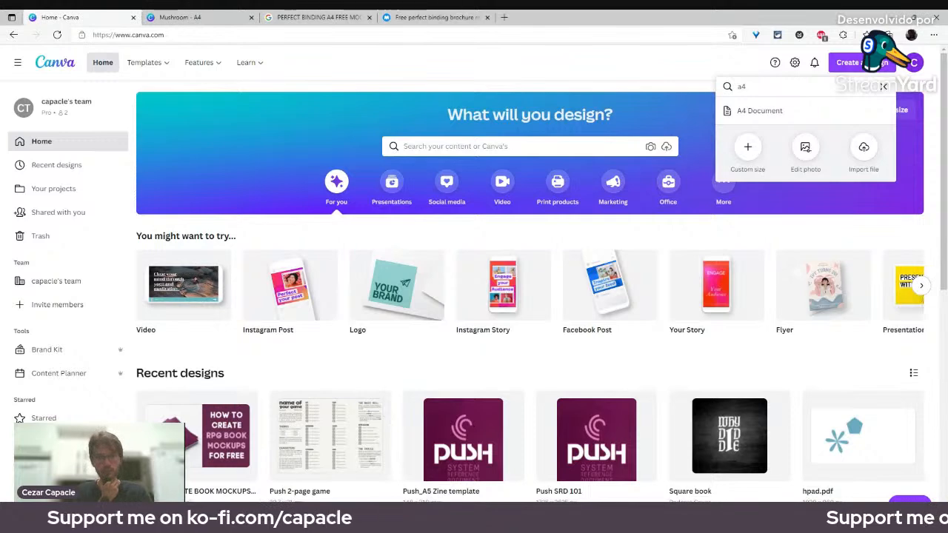
Step: Return to the brochure mockup page and copy the site's base address
left_click(424, 15)
double_click(159, 37)
left_click_drag(113, 35, 90, 33)
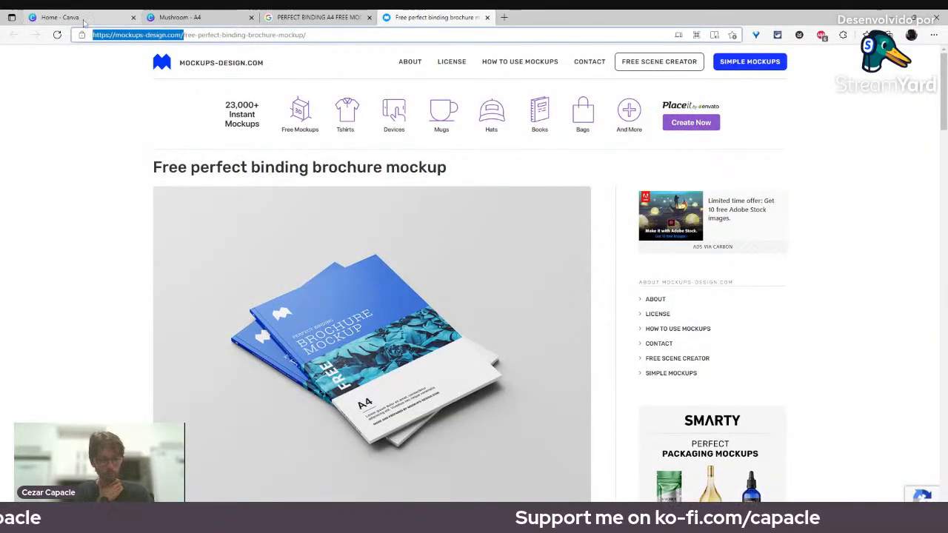
key("alt+Tab")
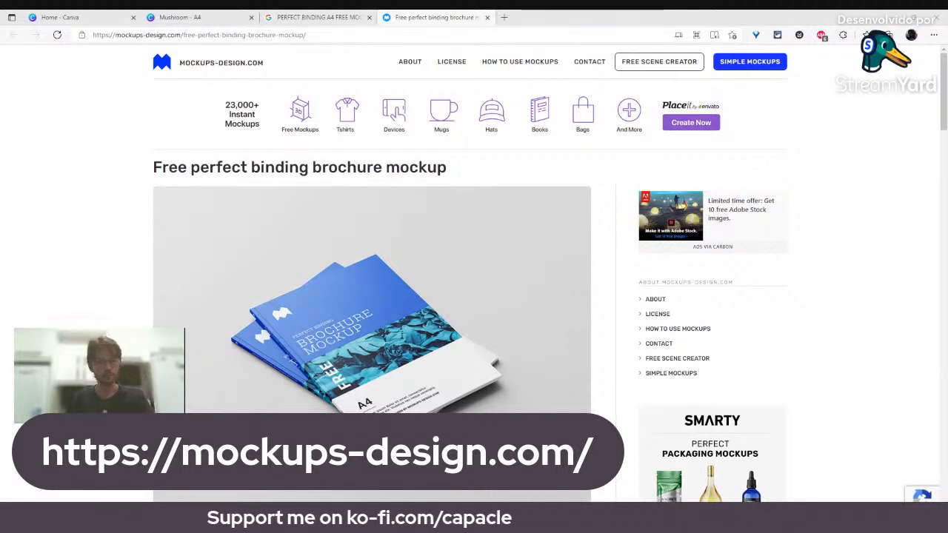
key("alt+Tab")
Step: Scroll through the brochure mockup shots down to the Additional info and Download section
scroll(351, 231, "down", 3)
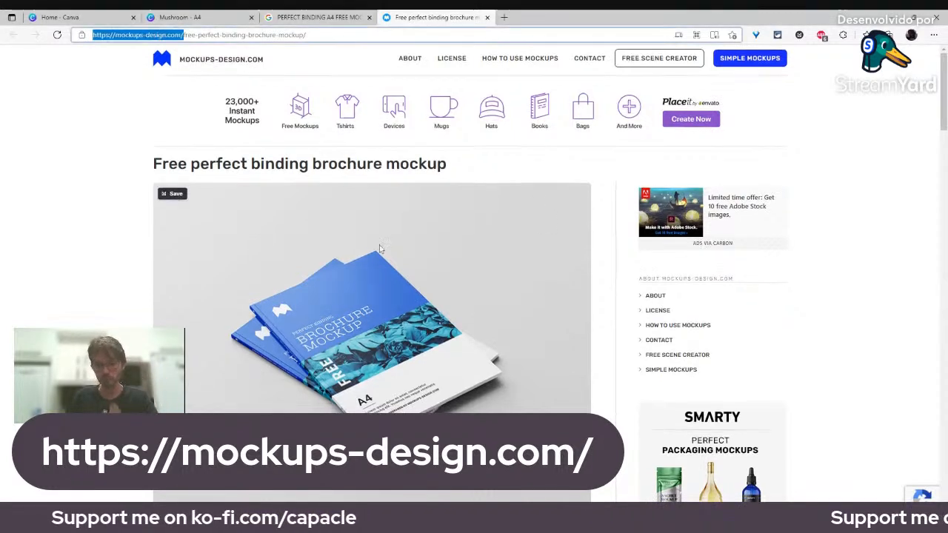
scroll(350, 225, "up", 3)
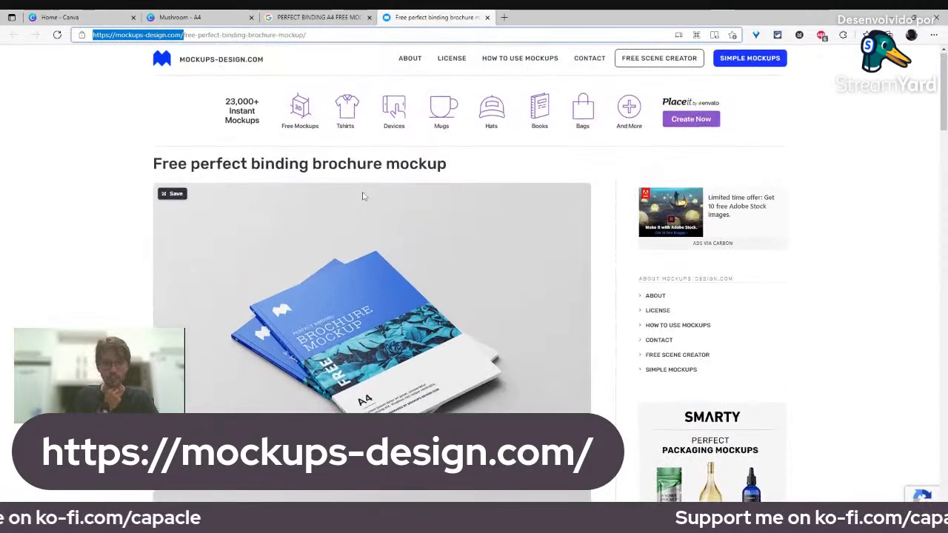
scroll(362, 191, "down", 3)
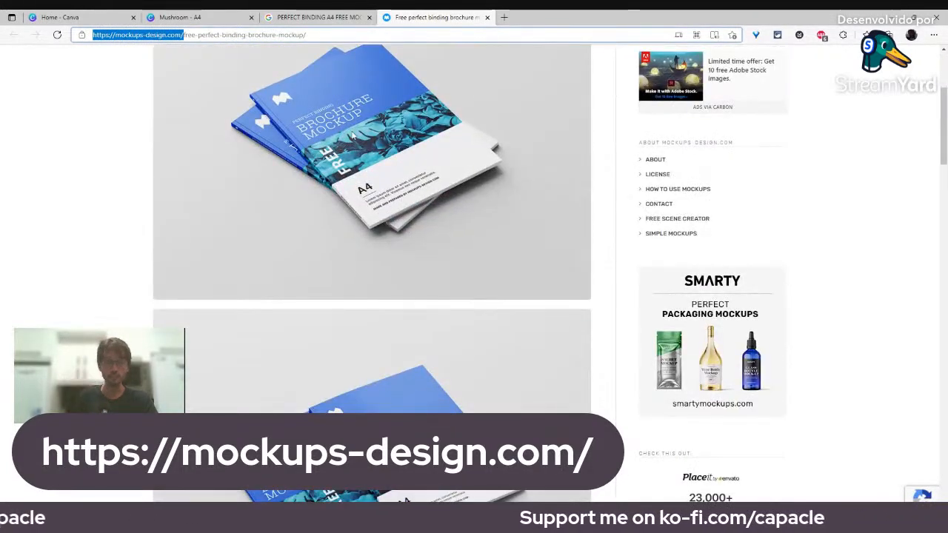
scroll(371, 230, "down", 3)
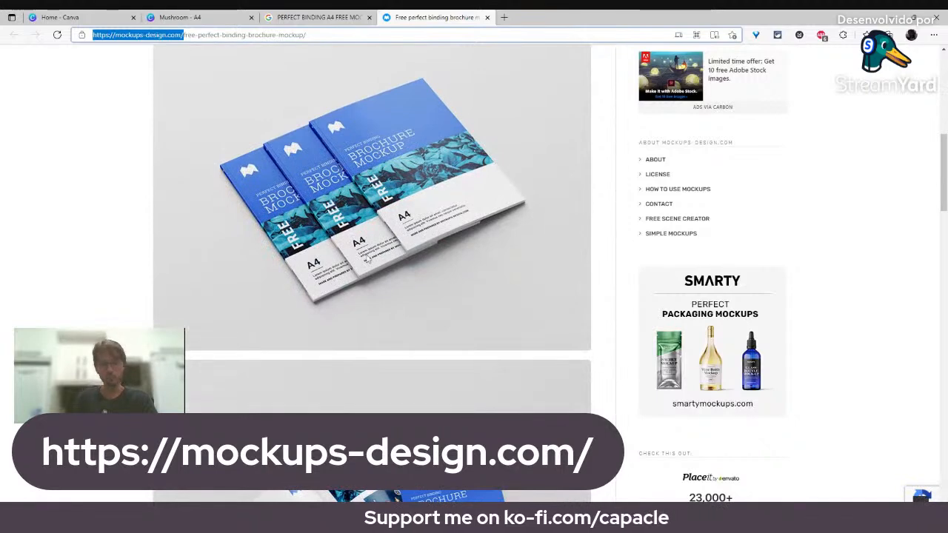
scroll(368, 259, "down", 3)
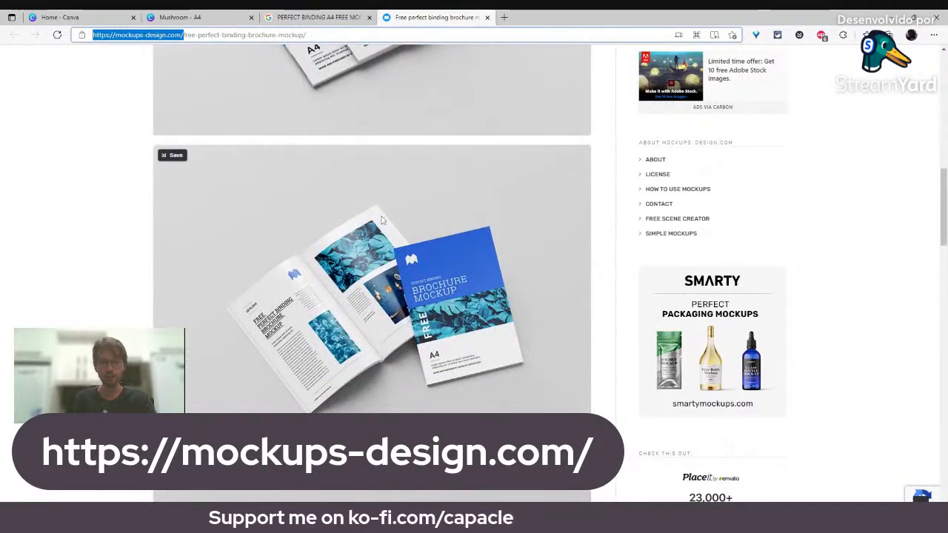
scroll(341, 183, "down", 4)
scroll(397, 168, "down", 2)
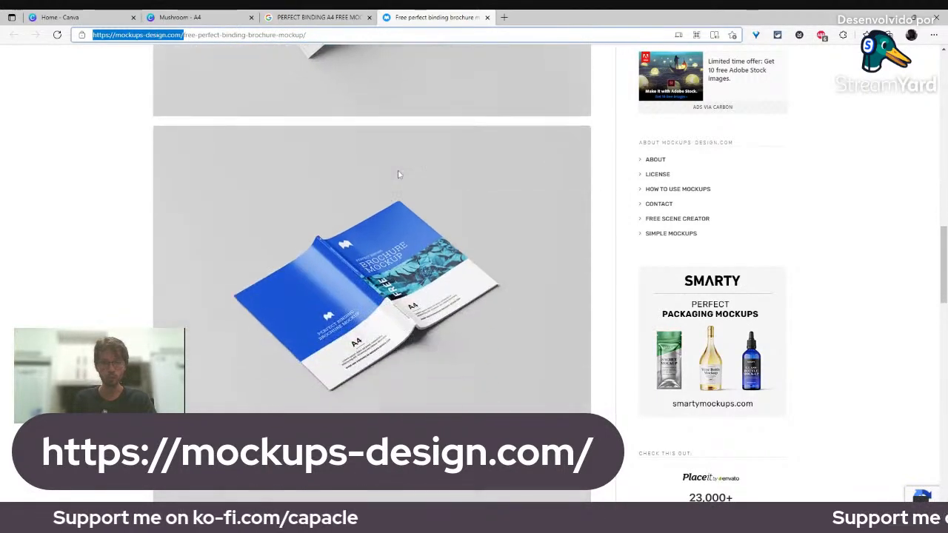
scroll(398, 174, "down", 6)
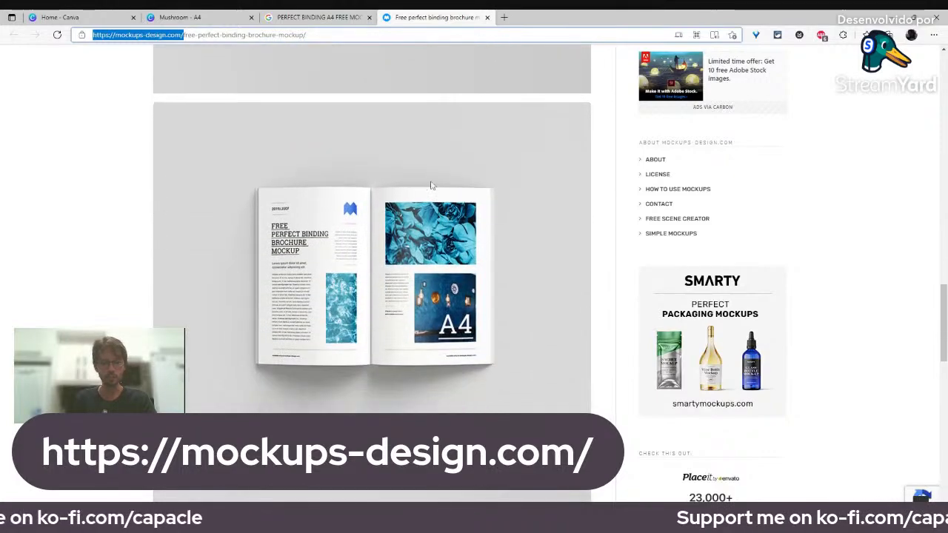
scroll(430, 185, "down", 5)
scroll(362, 220, "down", 5)
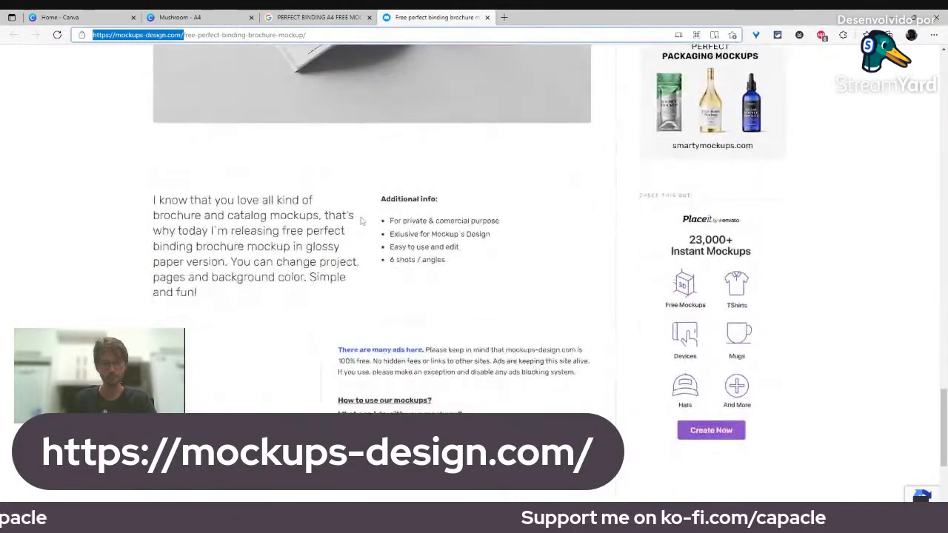
scroll(375, 260, "up", 15)
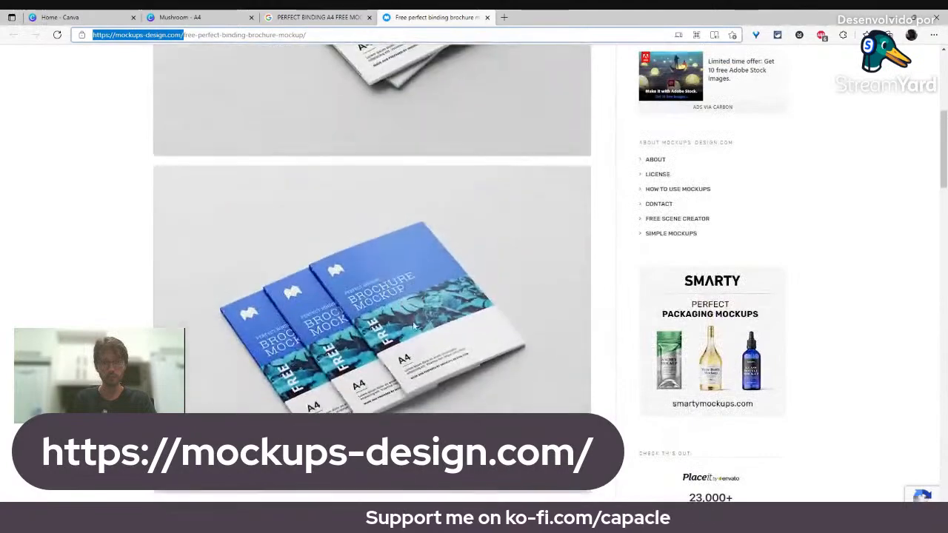
scroll(401, 303, "up", 10)
scroll(379, 337, "down", 8)
scroll(379, 337, "down", 8)
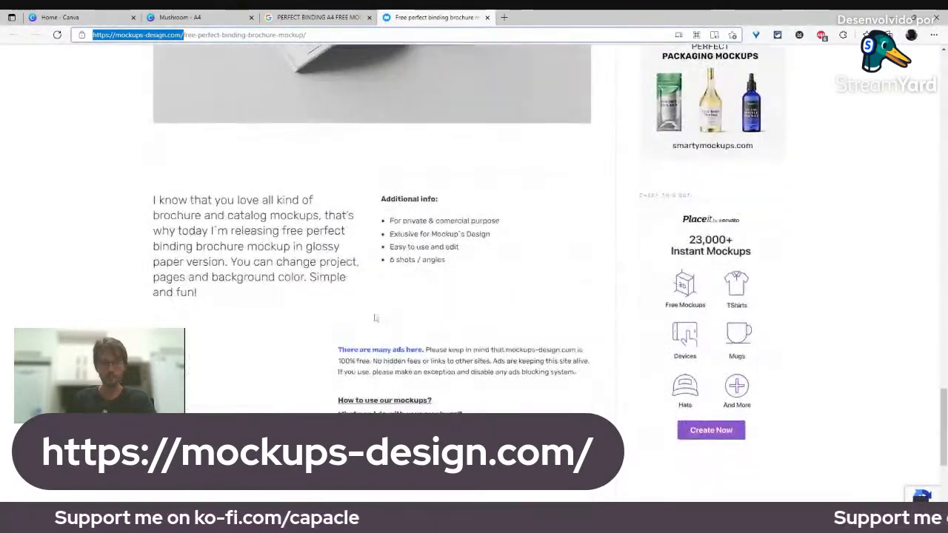
scroll(374, 318, "down", 2)
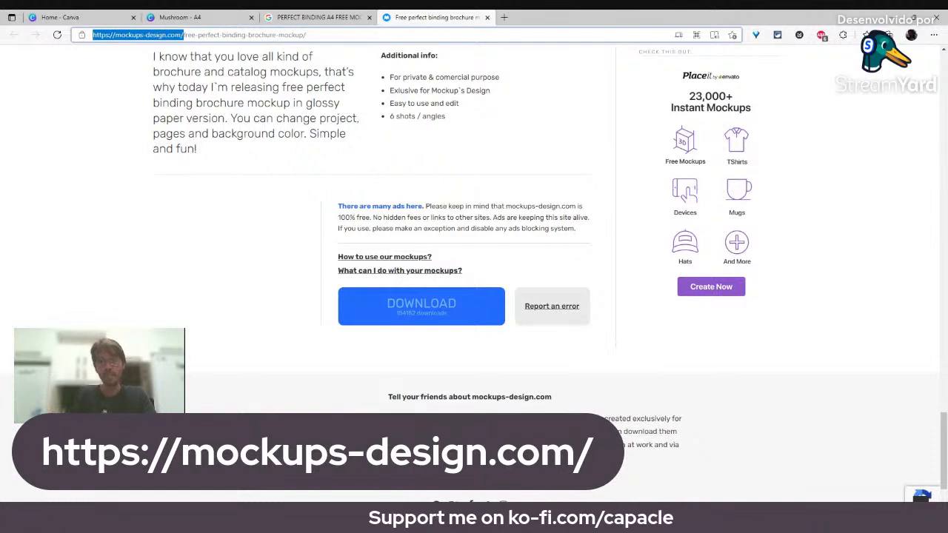
Step: Download the perfect binding brochure mockup, then open a blank new tab
left_click(385, 316)
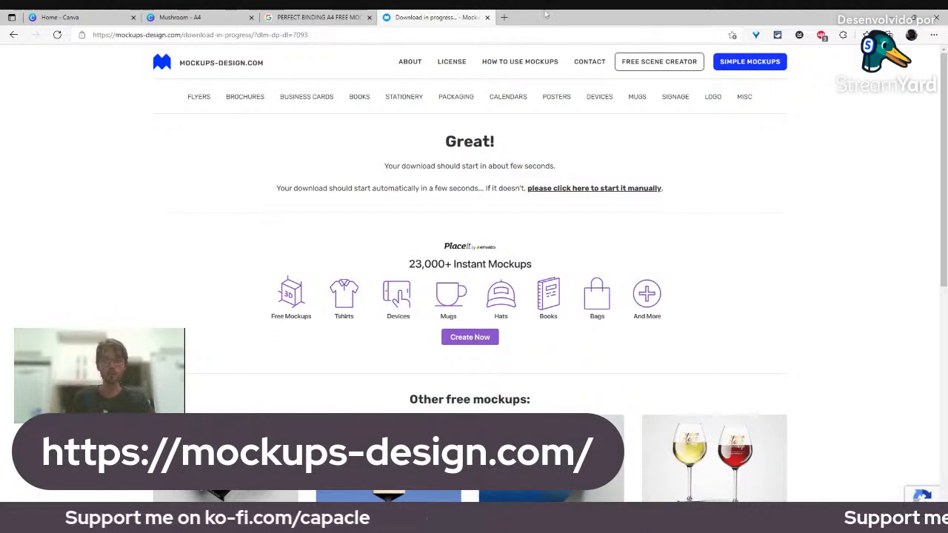
key("ctrl+t")
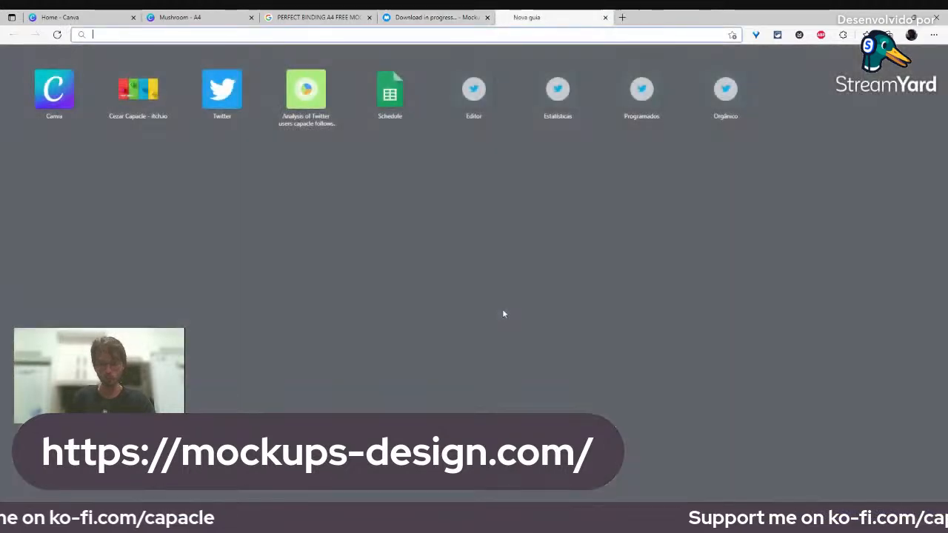
Step: Load photopea.com in the new tab
type("PHOOT")
key("BackSpace")
key("BackSpace")
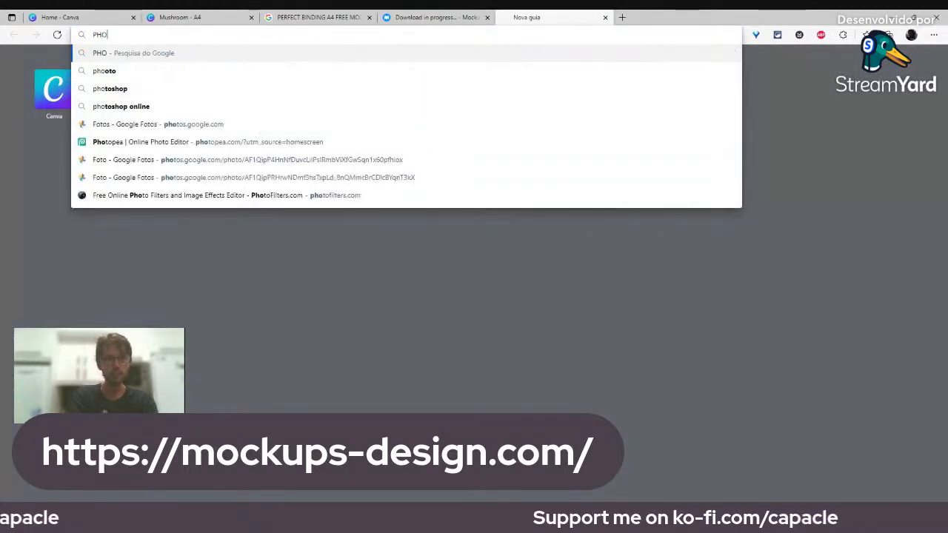
type("TOP")
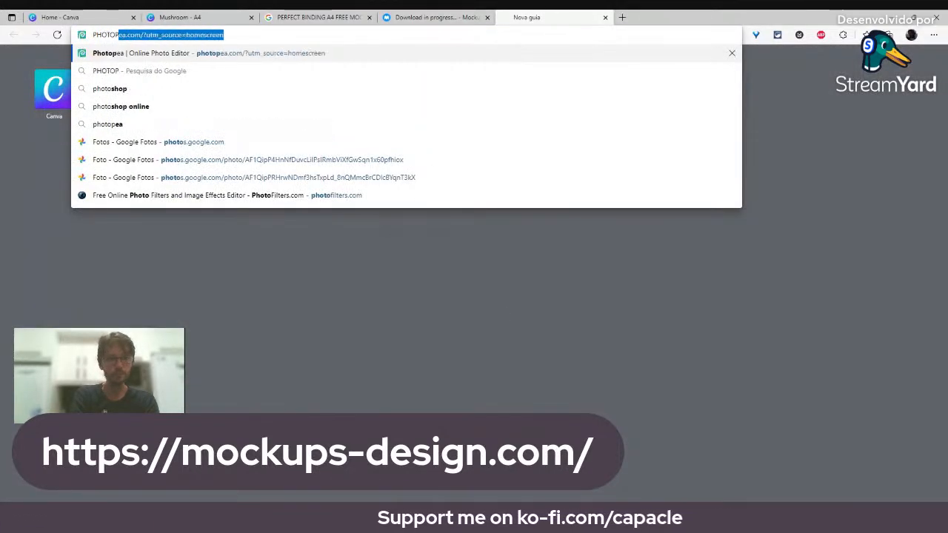
type("EA.COM")
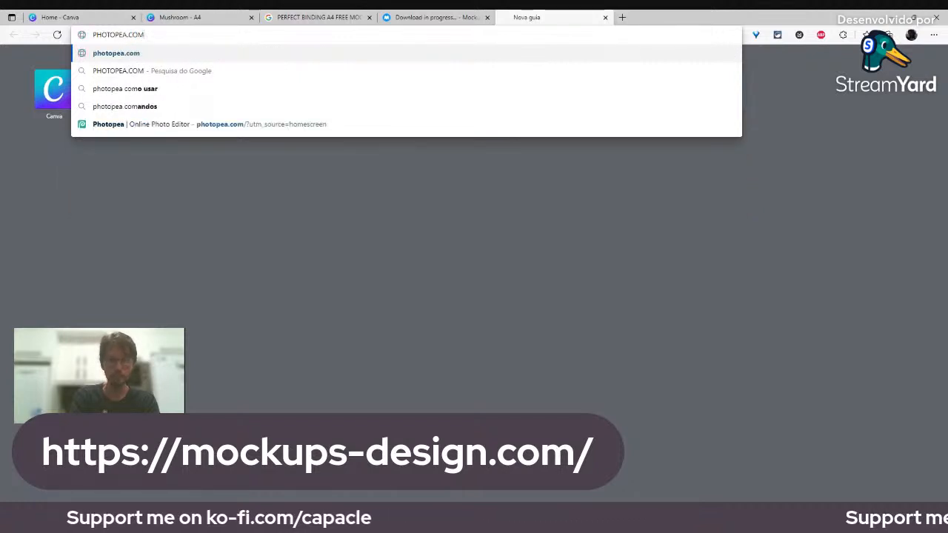
key("Return")
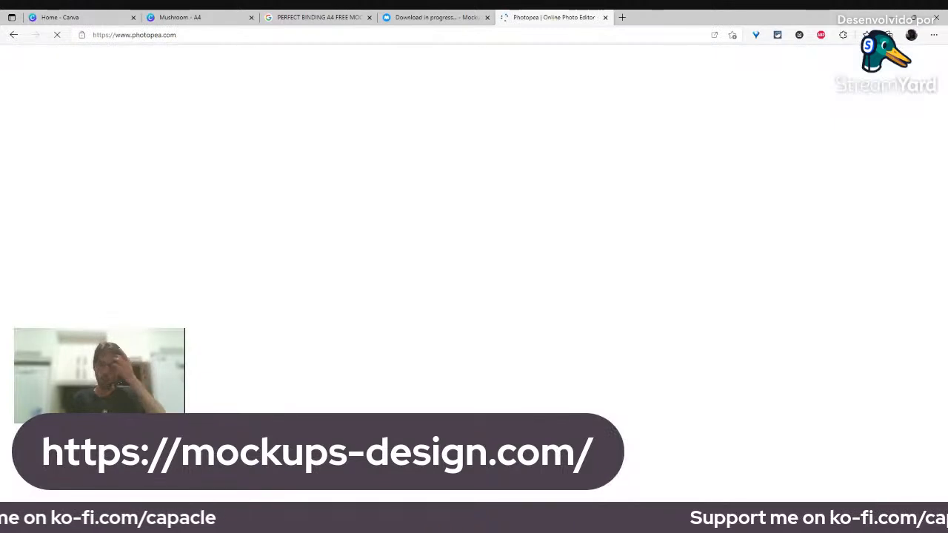
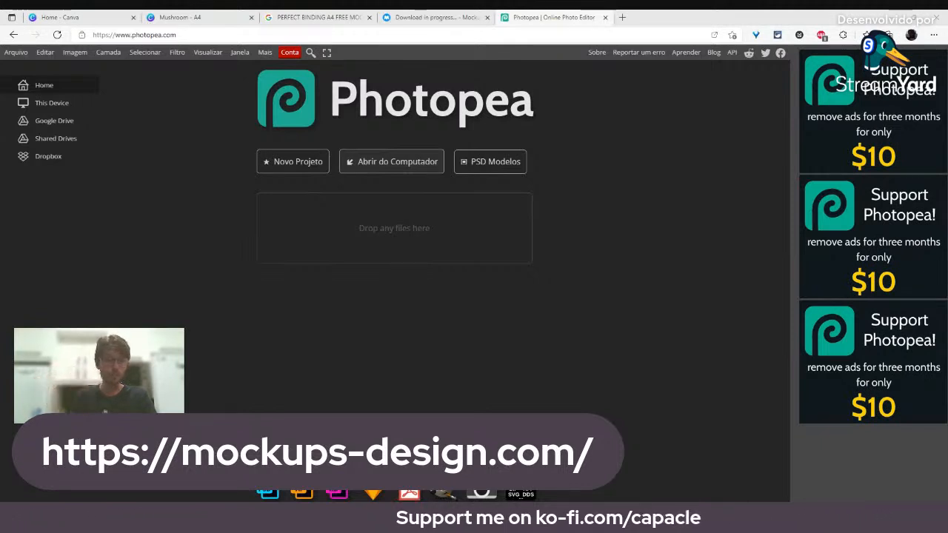
Step: Open the Perfect Binding Brochure Mockup PSD from the Photopea start page
left_click(271, 162)
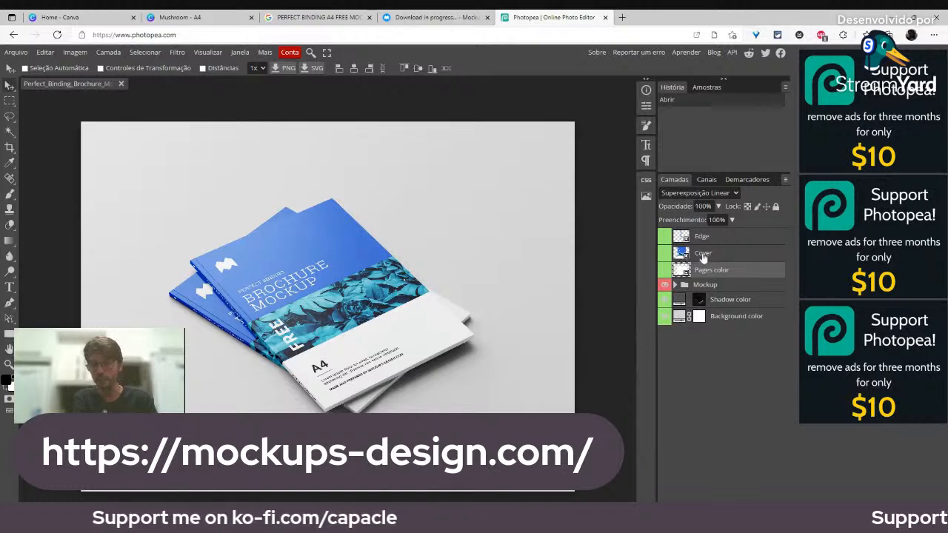
Step: Open the Cover smart object as Cover1.psd to edit the blue cover design
double_click(680, 255)
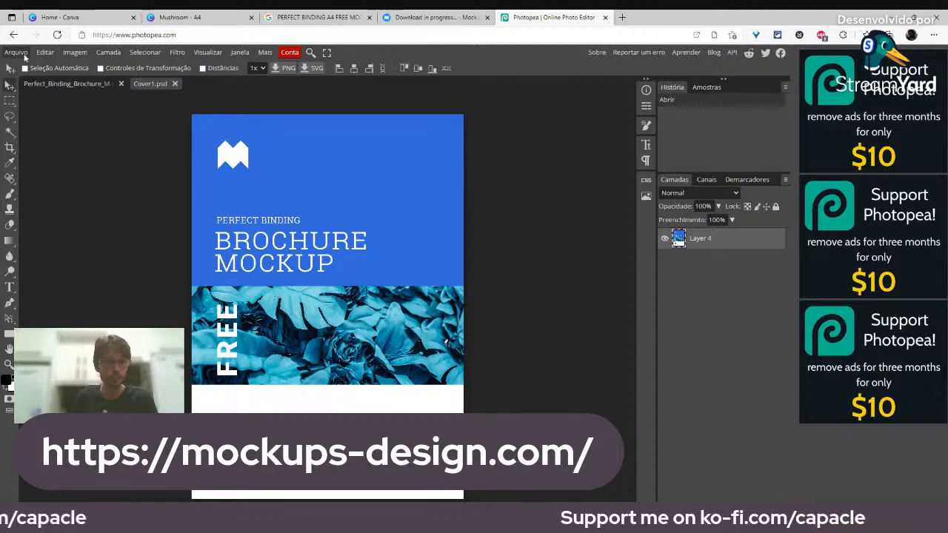
left_click(24, 55)
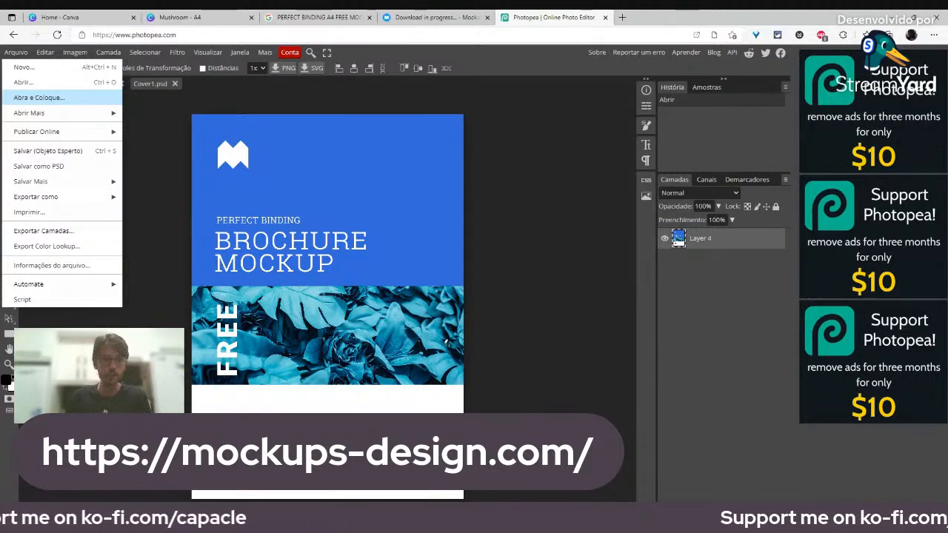
Step: Place the Mushroom image on the cover and scale it to 116.97% to fill the page
left_click(38, 99)
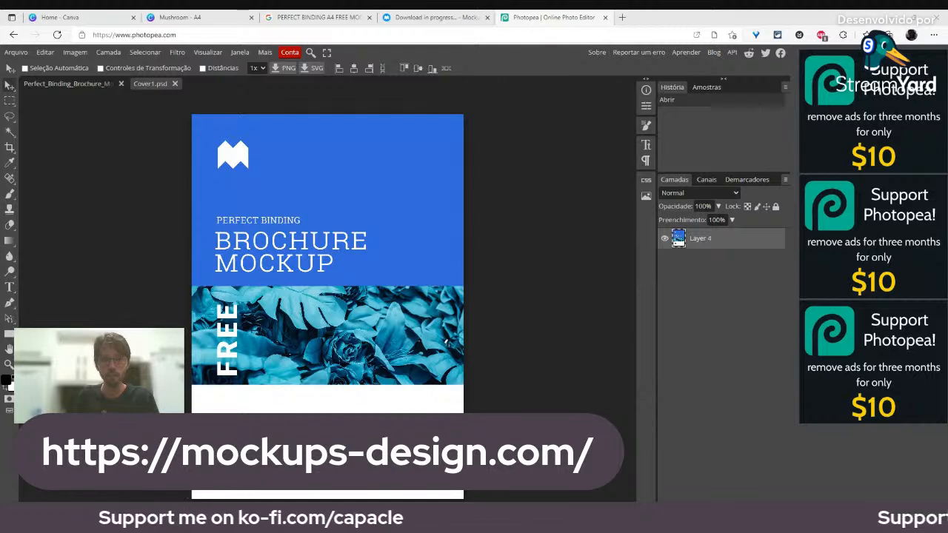
key("Return")
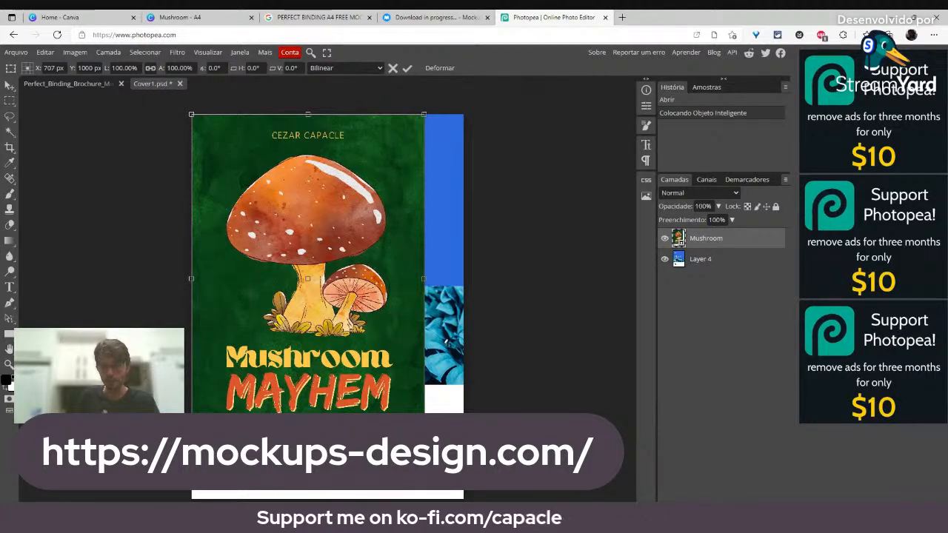
left_click_drag(424, 443, 433, 454)
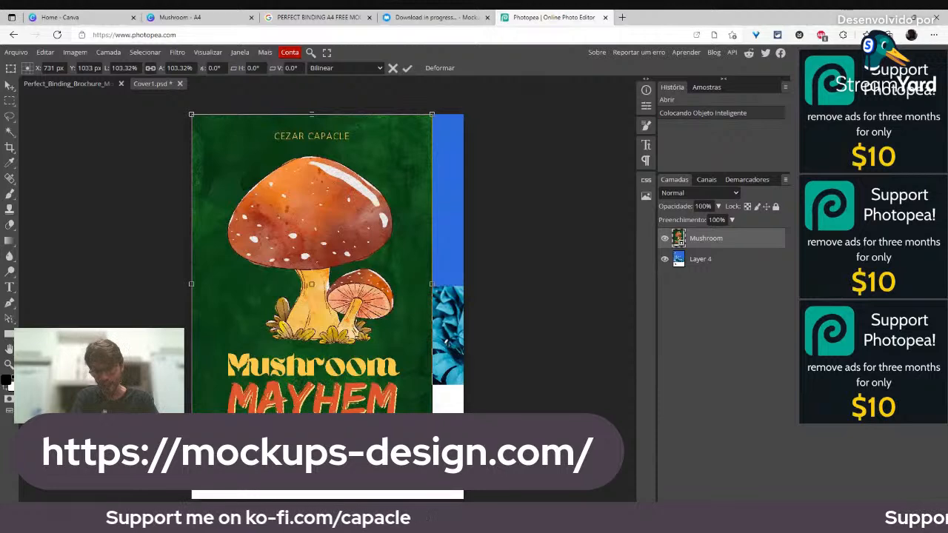
left_click_drag(432, 455, 464, 498)
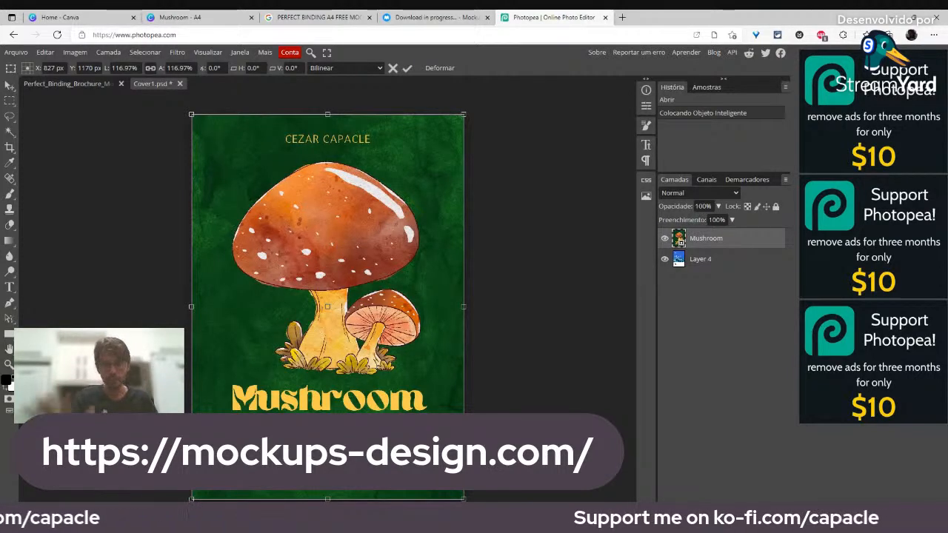
key("Return")
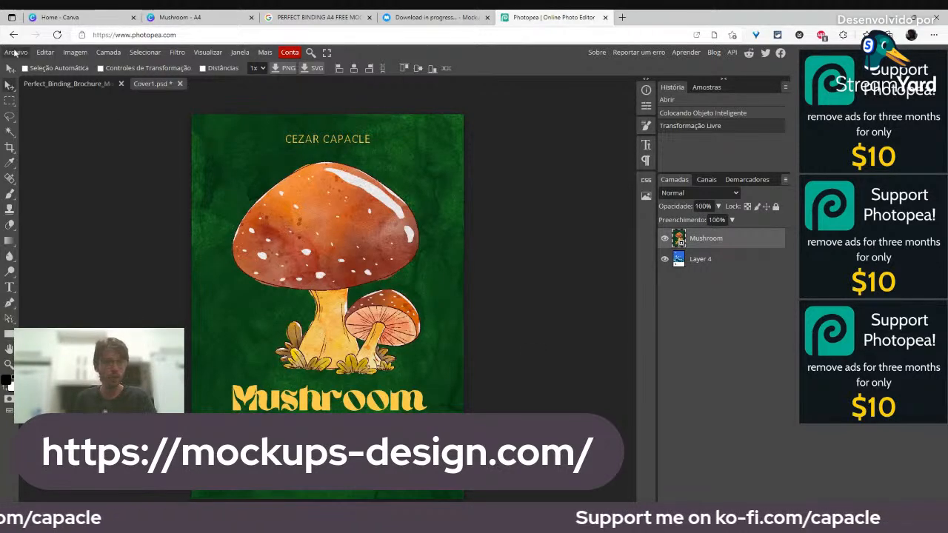
Step: Save the cover smart object and return to the Perfect_Binding mockup tab
left_click(16, 52)
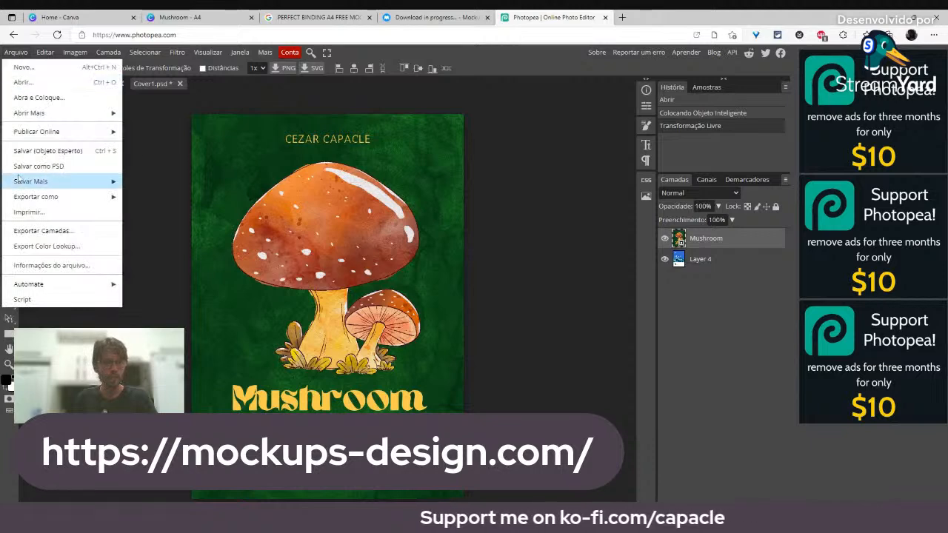
left_click(109, 151)
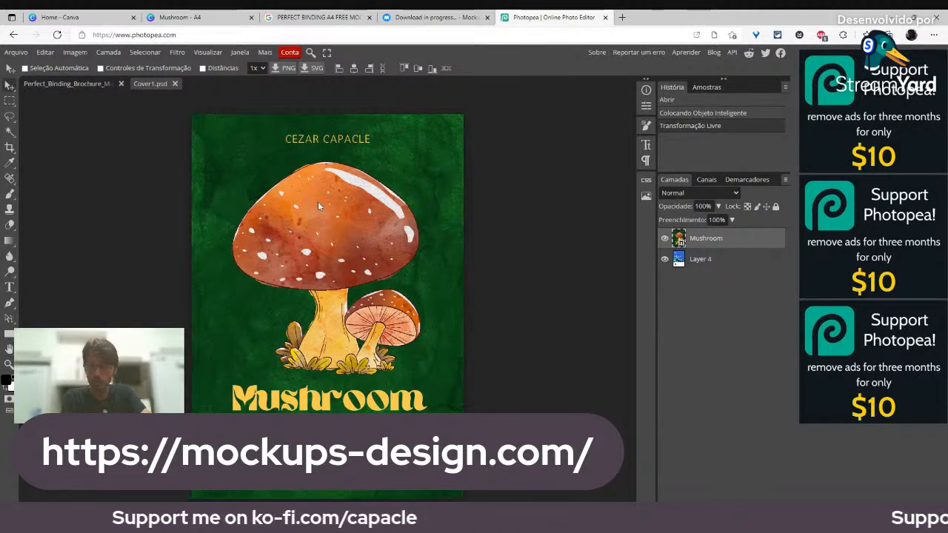
left_click(61, 84)
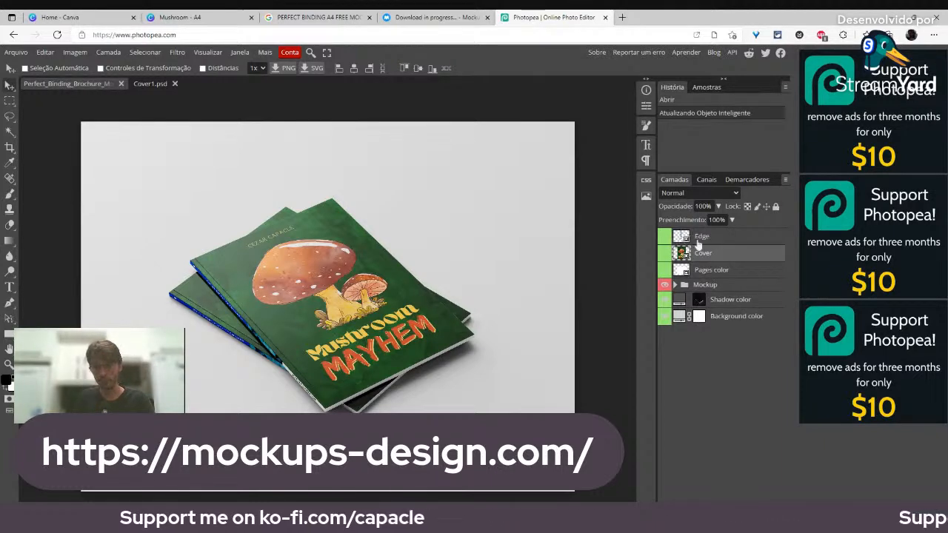
Step: Open the Edge smart object as Edge.psd and start placing an image on the spine
double_click(681, 237)
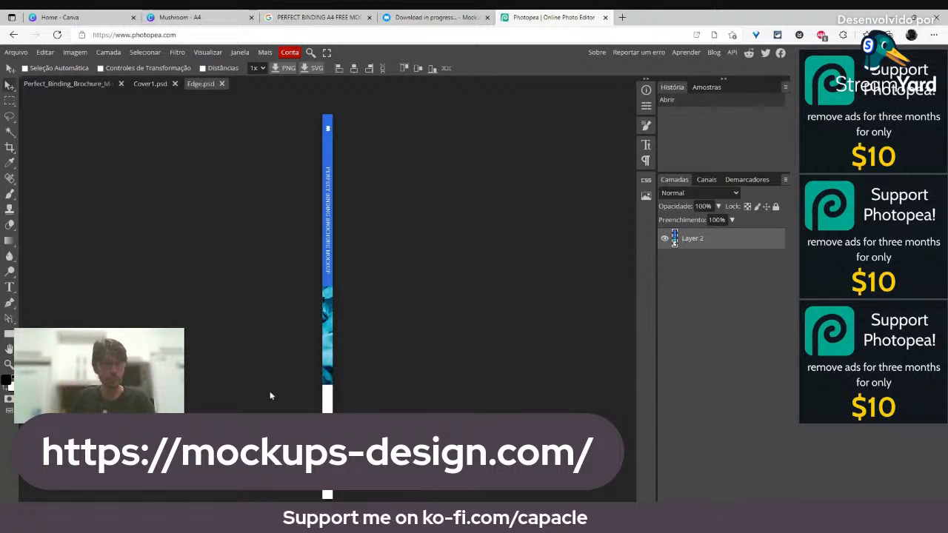
left_click(17, 52)
left_click(45, 99)
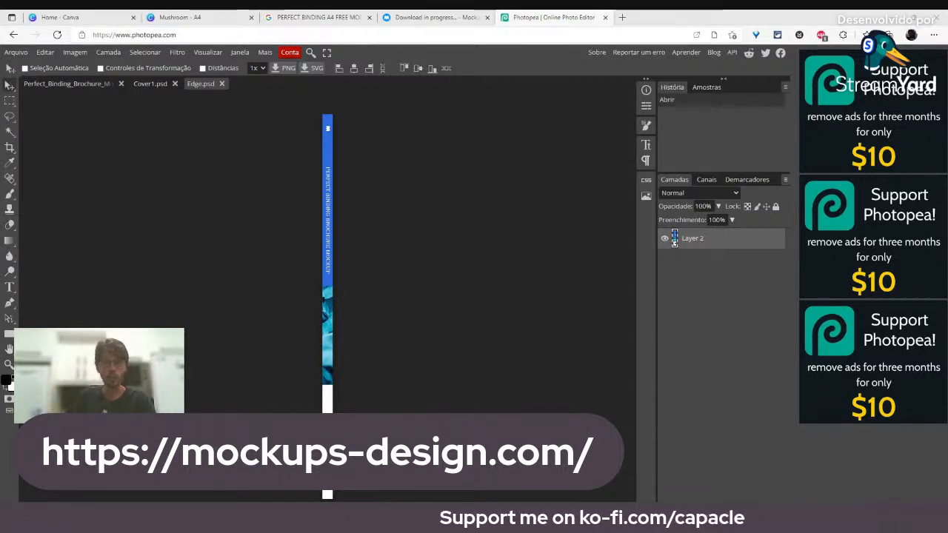
Step: Place the Mushroom image on the spine and scale it up across the strip
double_click(475, 285)
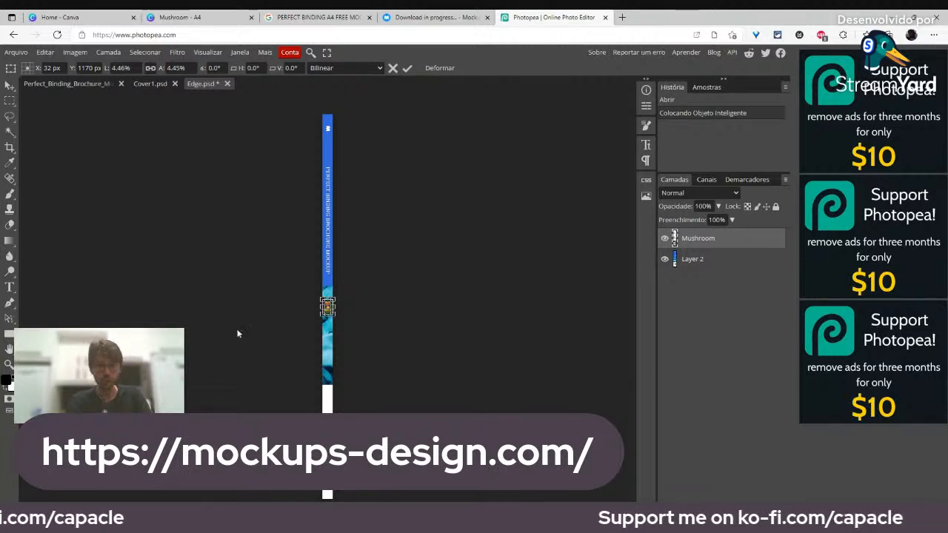
left_click_drag(327, 306, 190, 113)
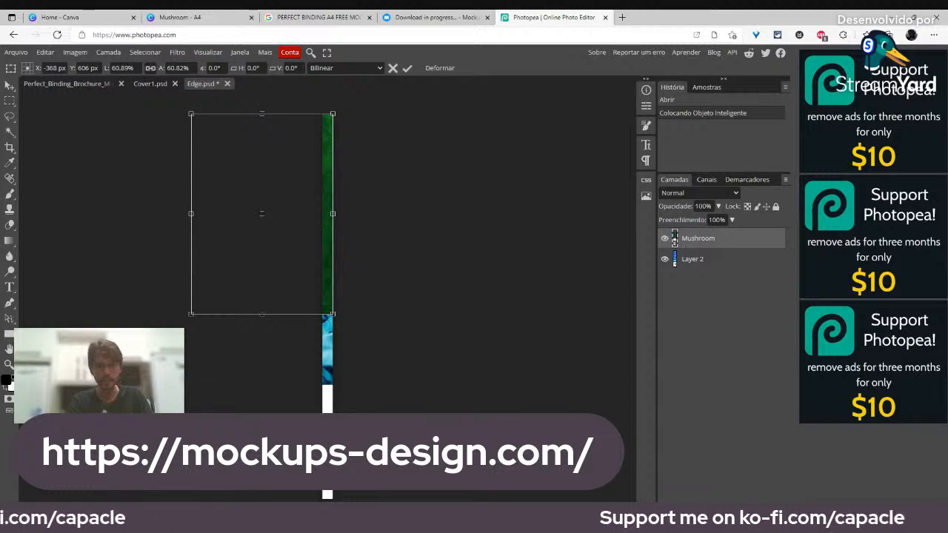
left_click_drag(333, 313, 469, 499)
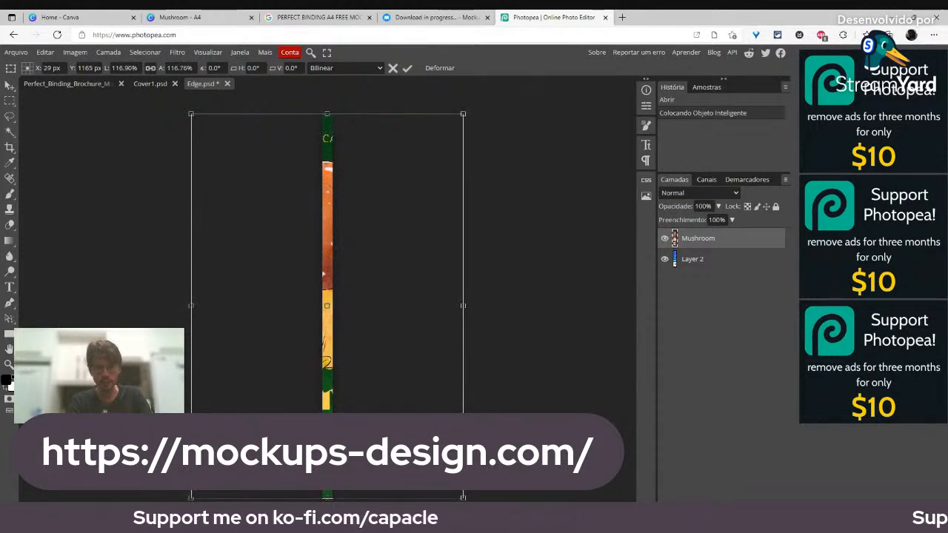
left_click_drag(327, 363, 436, 364)
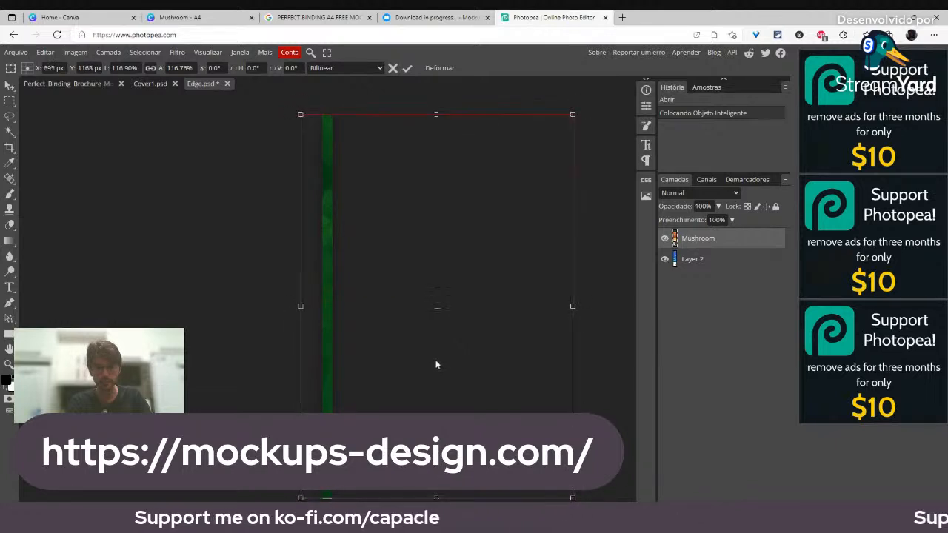
left_click_drag(302, 494, 299, 498)
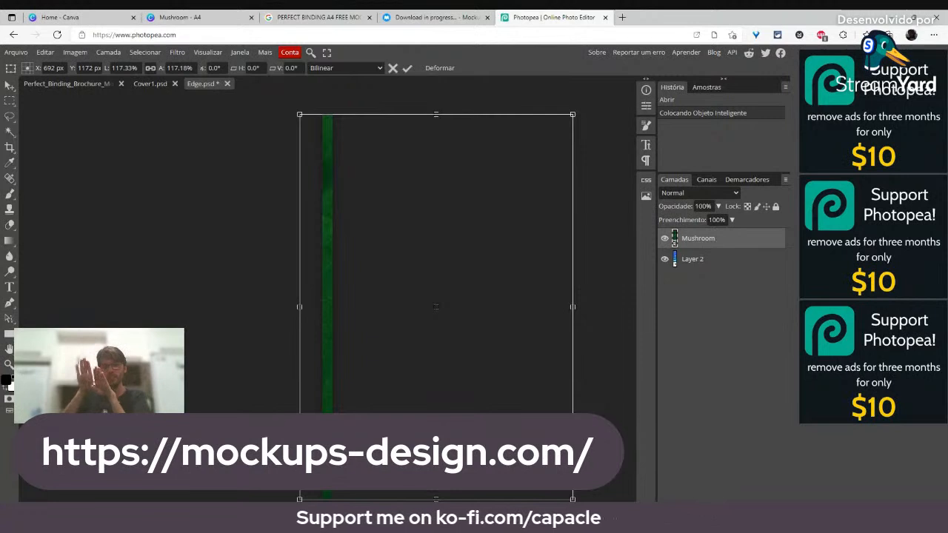
Step: Nudge the Mushroom artwork into position, apply the transform and save Edge.psd with Ctrl+S
left_click_drag(331, 317, 317, 304)
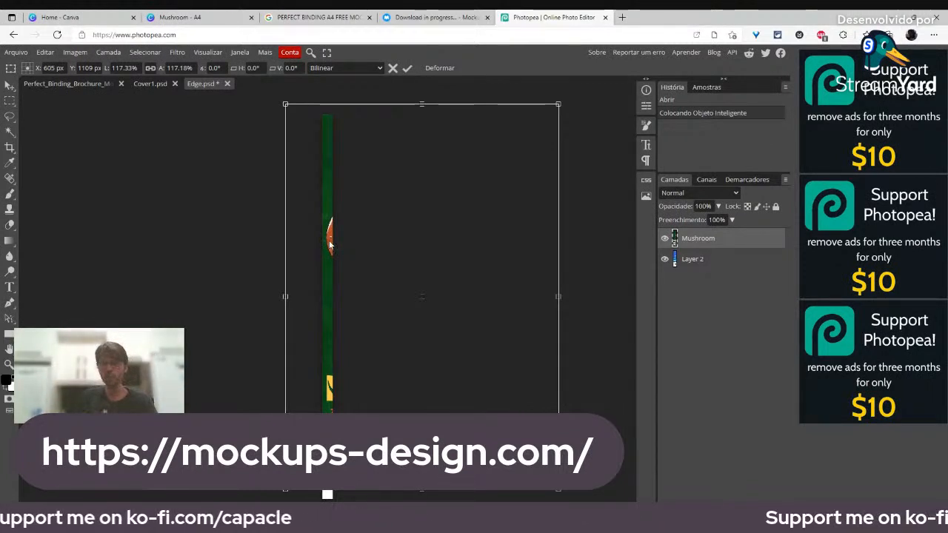
left_click_drag(328, 242, 339, 254)
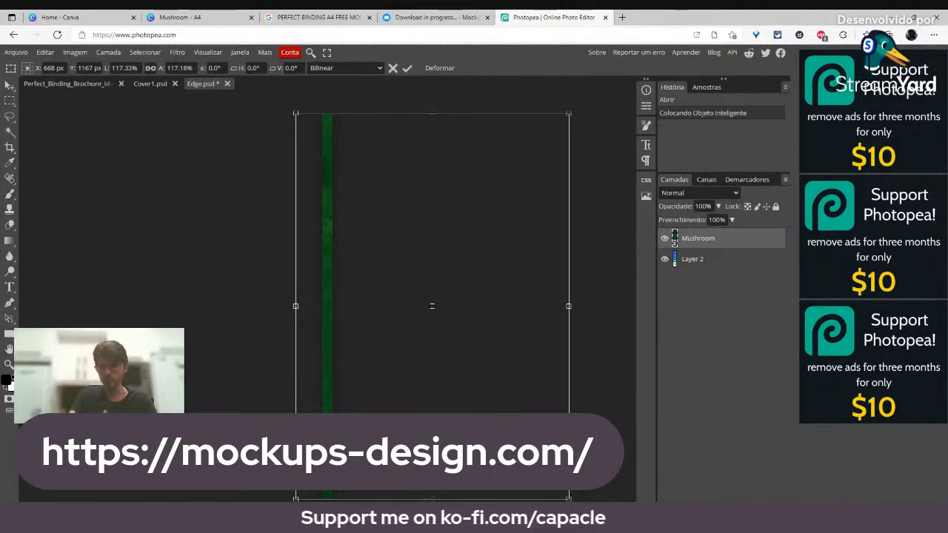
key("Return")
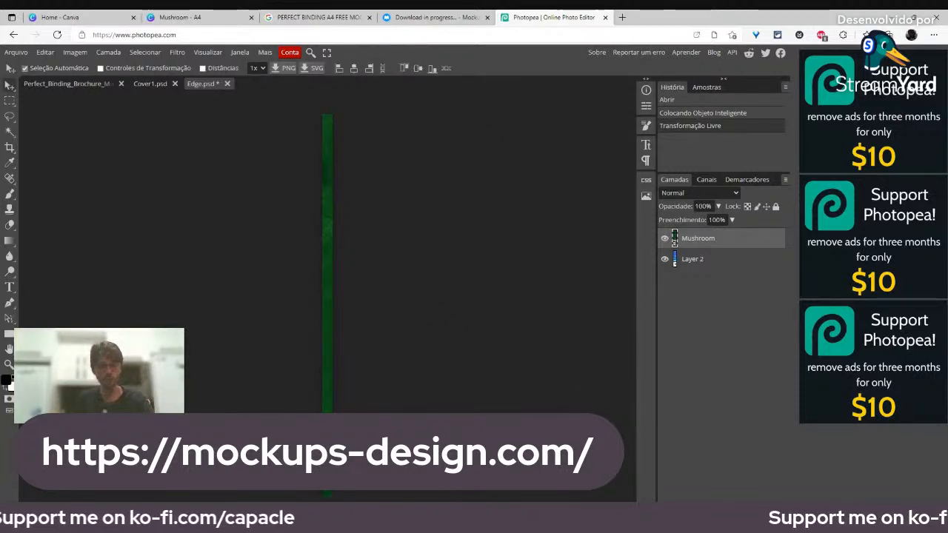
key("ctrl+s")
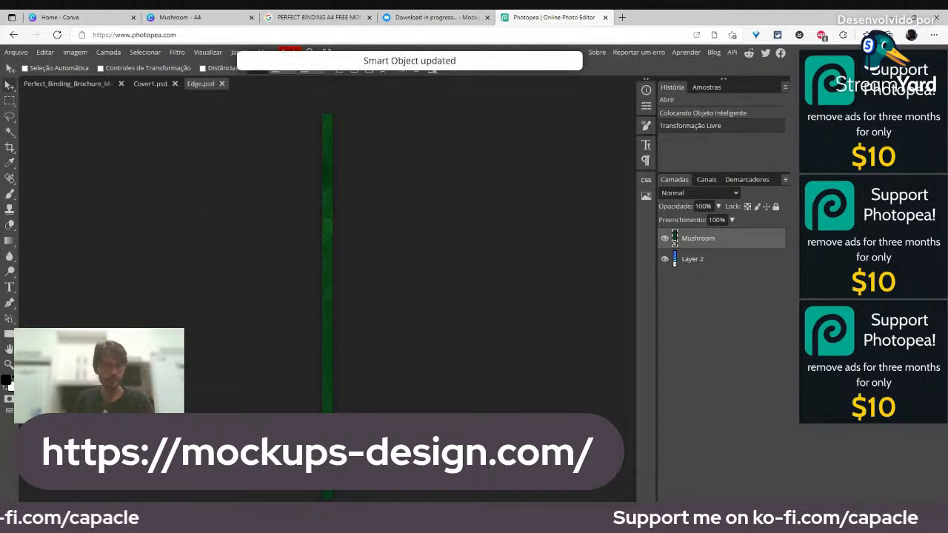
Step: Return to the Perfect_Binding mockup and select the Background color layer
left_click(79, 84)
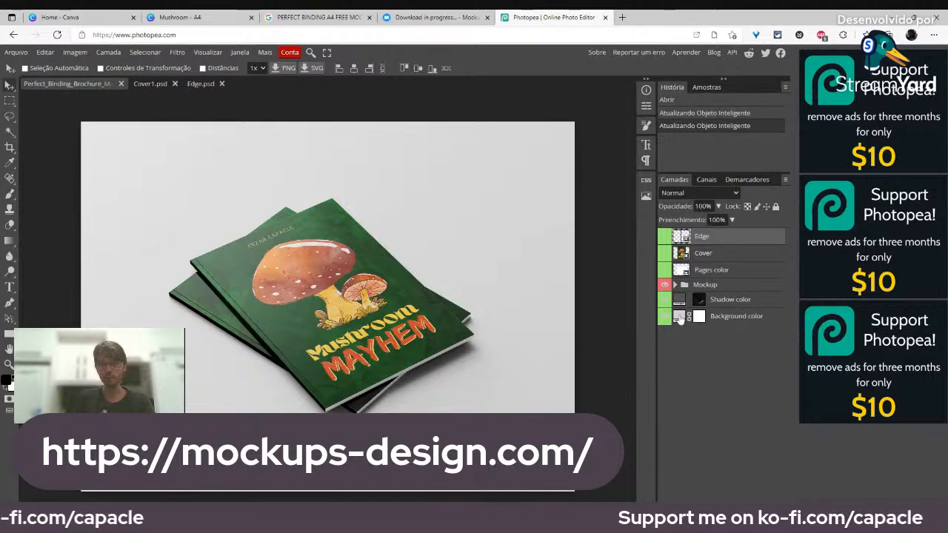
left_click(678, 319)
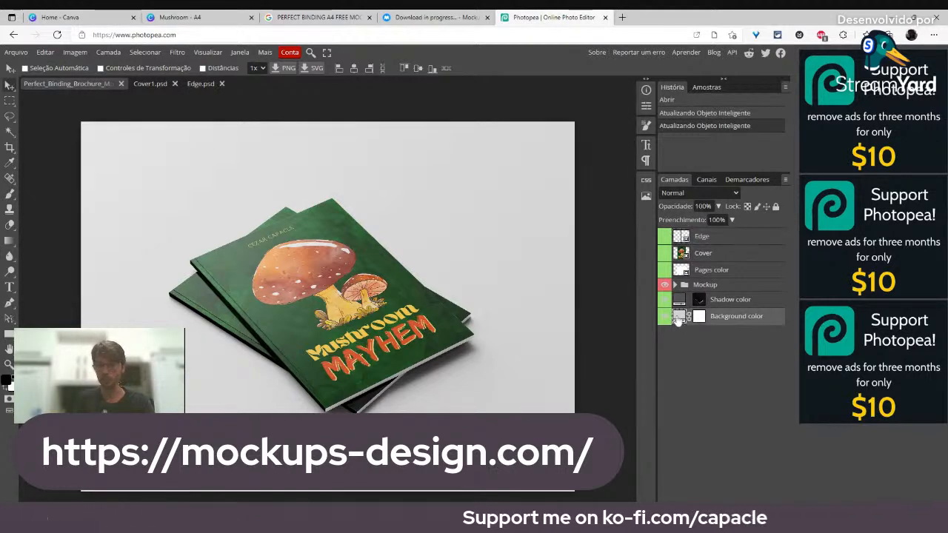
Step: Change the Background color layer from grey d1d1d1 to near-white f4f0f0
double_click(678, 317)
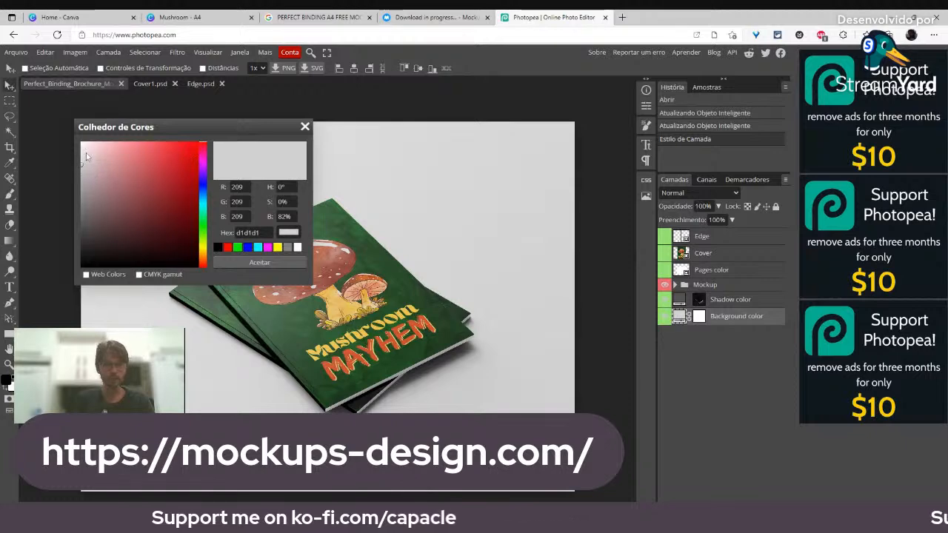
left_click_drag(88, 159, 77, 143)
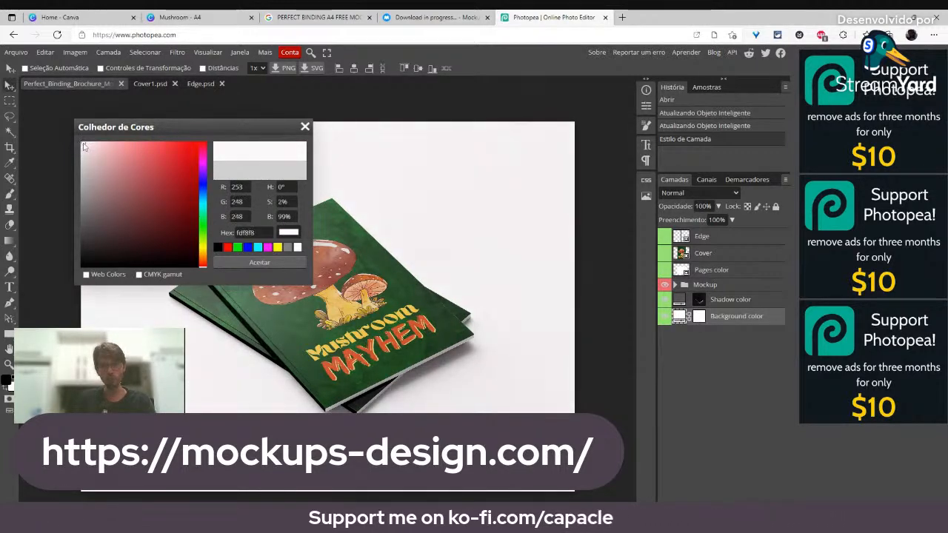
left_click(252, 263)
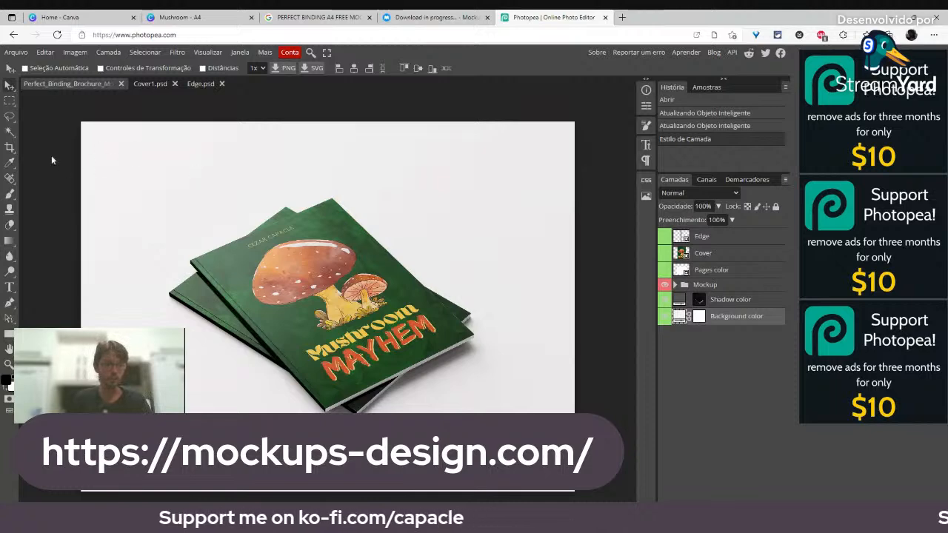
Step: Sample the green cover's dark green with the Eyedropper tool
left_click(10, 164)
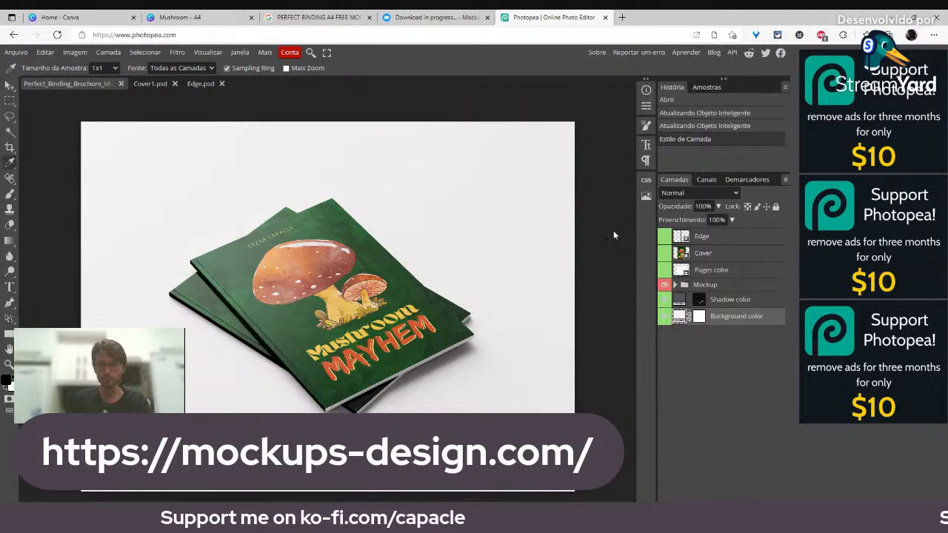
left_click(330, 228)
mouse_move(330, 229)
left_mouse_down()
mouse_move(304, 235)
mouse_move(326, 228)
mouse_move(318, 231)
mouse_move(314, 214)
mouse_move(333, 214)
left_mouse_up()
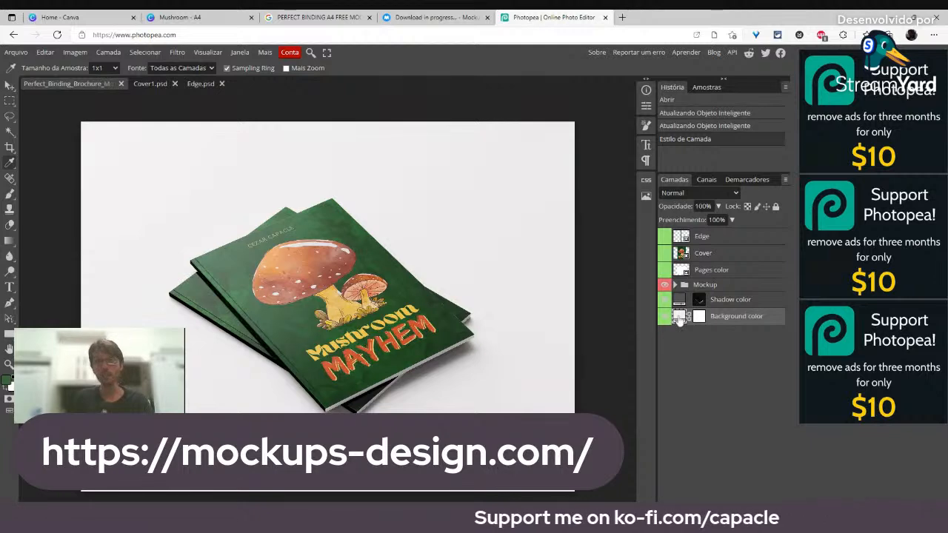
Step: Set the Background color to sage green 6e836f, then sample the mushroom cap's reddish-brown
double_click(679, 318)
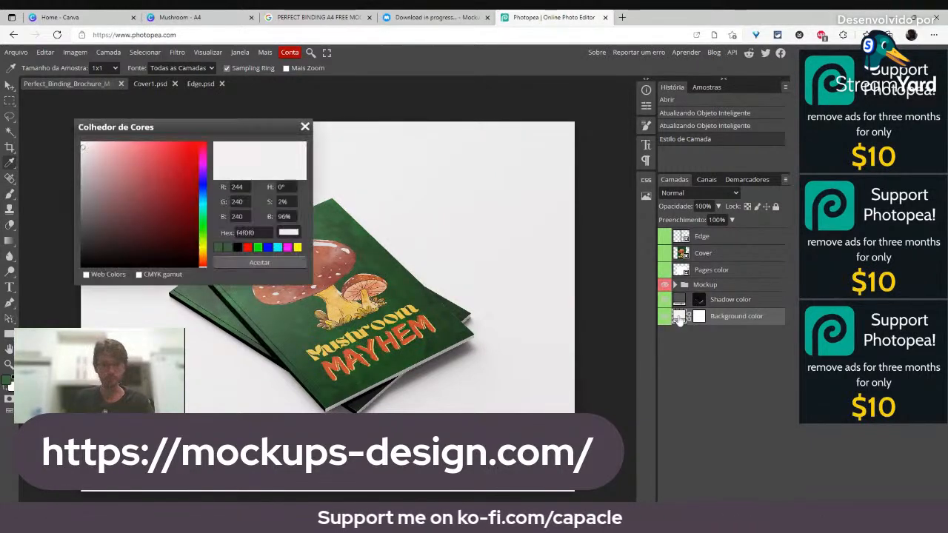
left_click(217, 249)
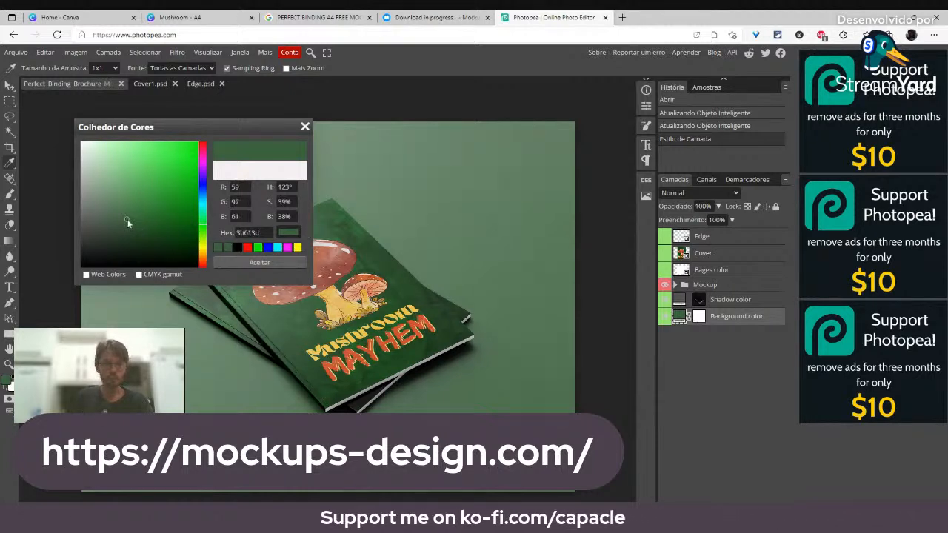
mouse_move(125, 213)
left_mouse_down()
mouse_move(111, 191)
mouse_move(99, 202)
left_mouse_up()
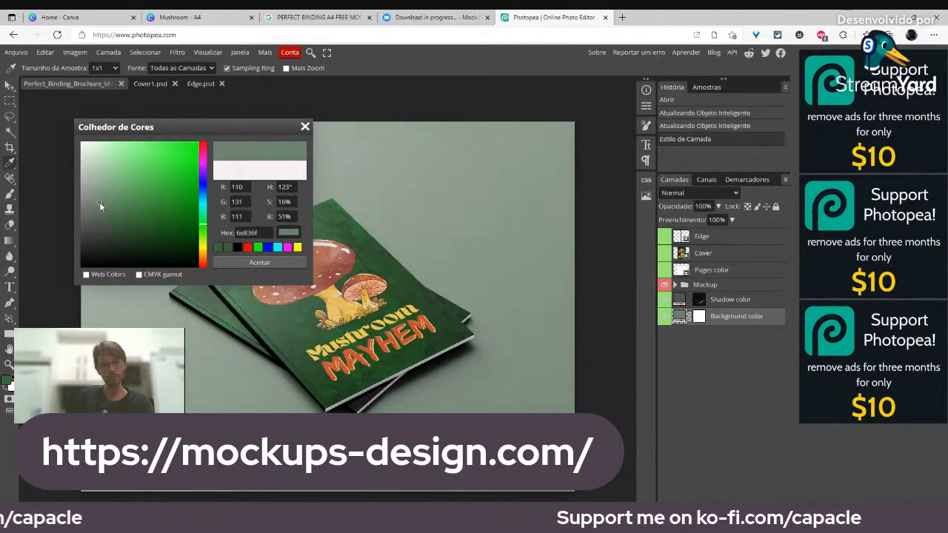
left_click(288, 265)
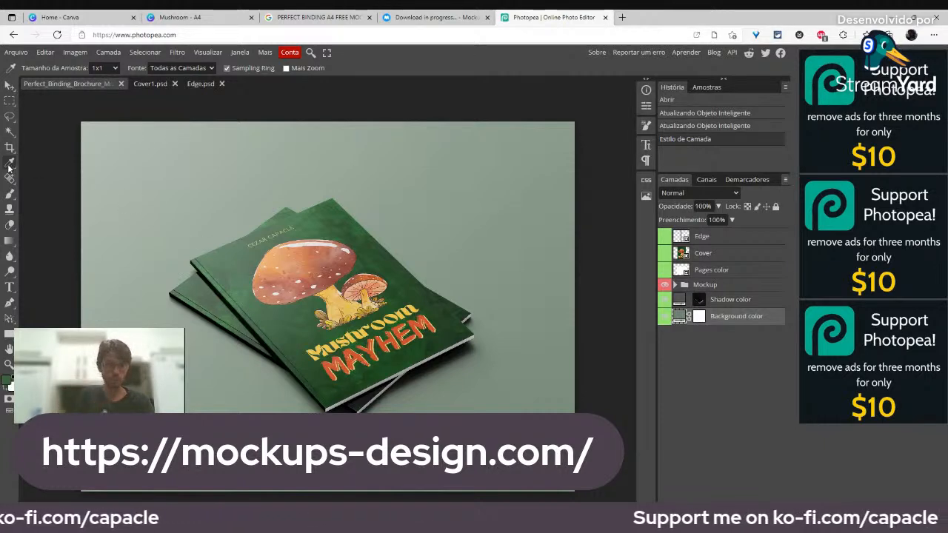
left_click(328, 272)
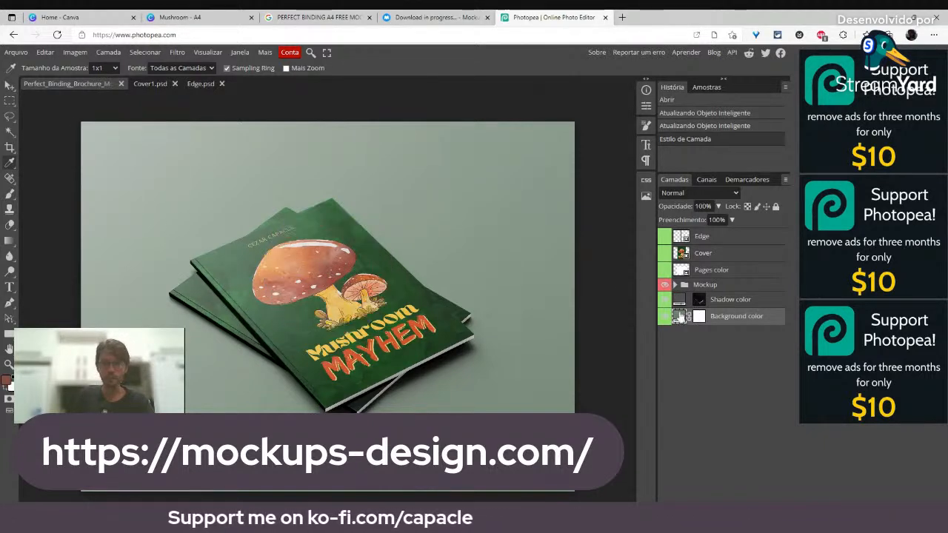
Step: Refill the Background colour layer with the recent reddish-brown swatch 944e41
double_click(679, 316)
left_click(217, 247)
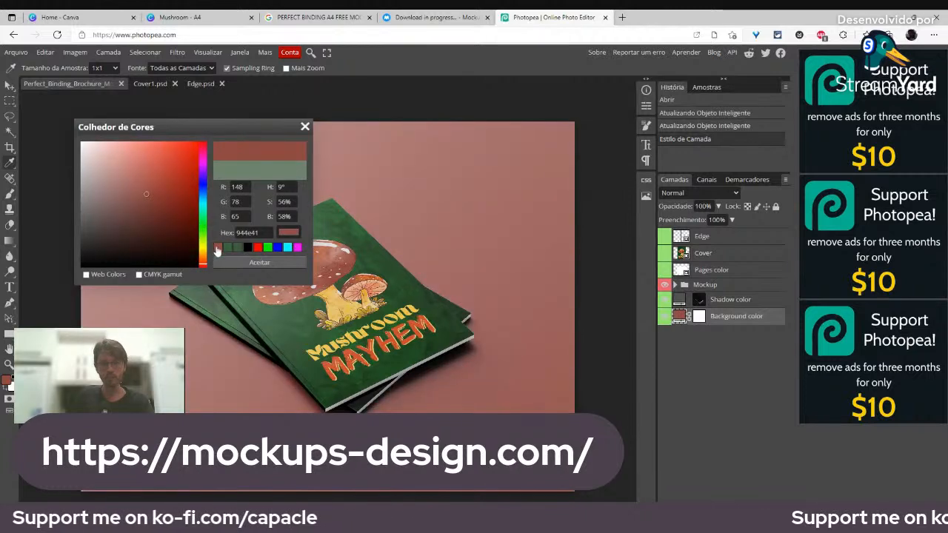
left_click(223, 263)
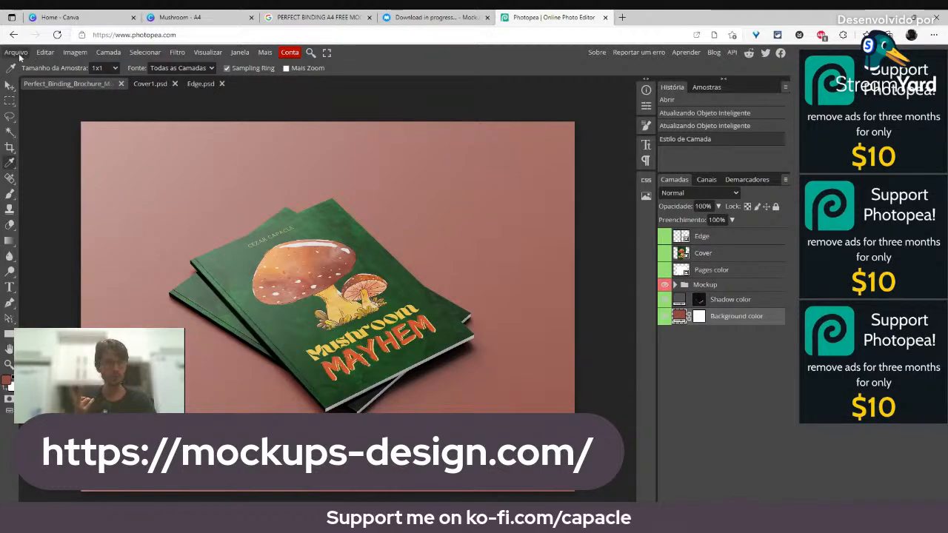
left_click(16, 53)
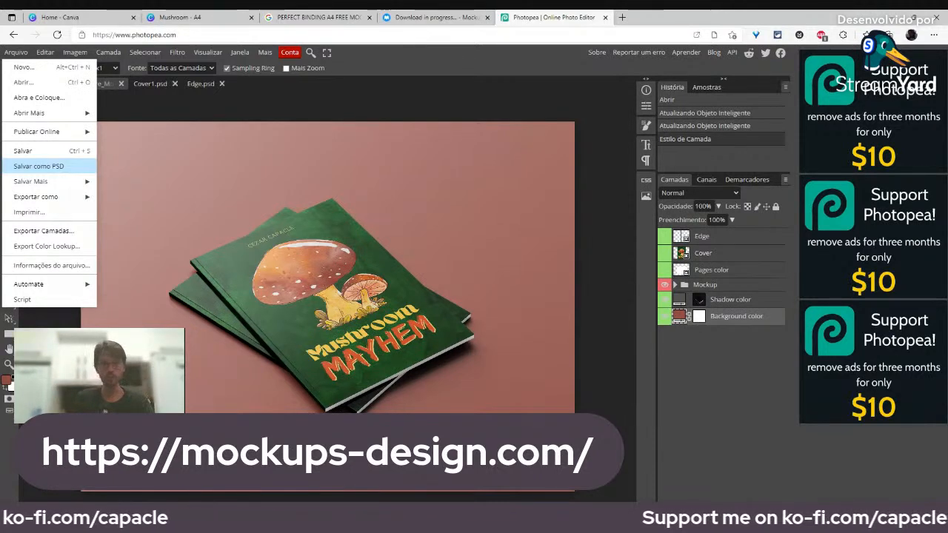
left_click(533, 170)
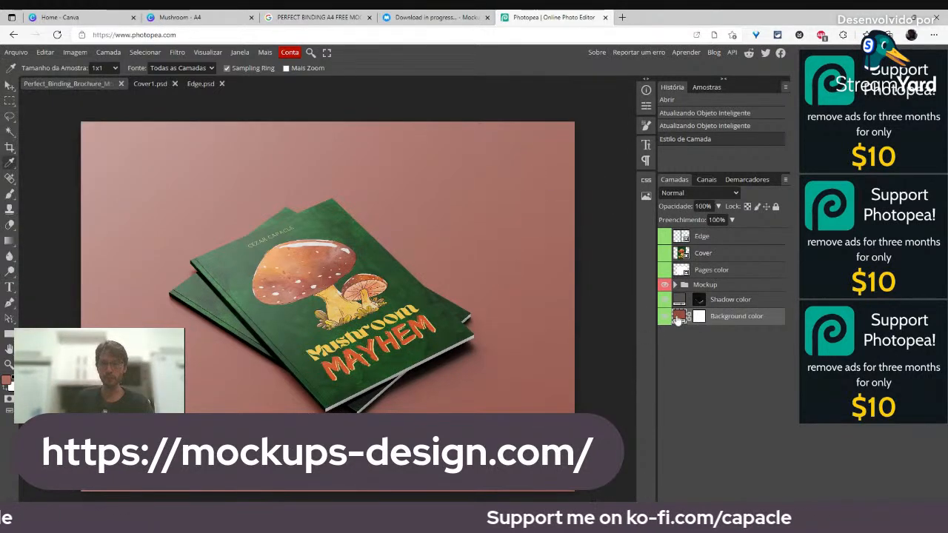
Step: Shift the Background colour fill to the brighter salmon red ae4b38
double_click(679, 316)
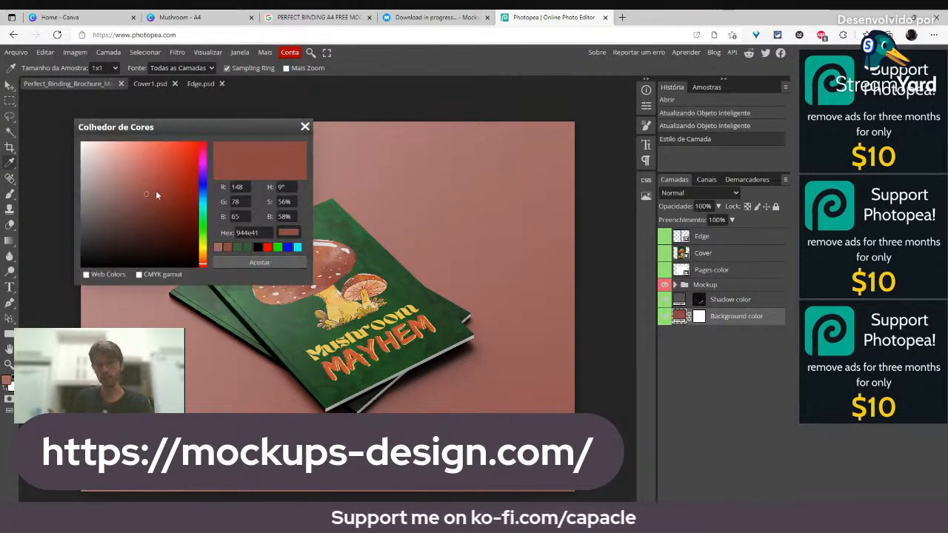
left_click_drag(149, 198, 160, 180)
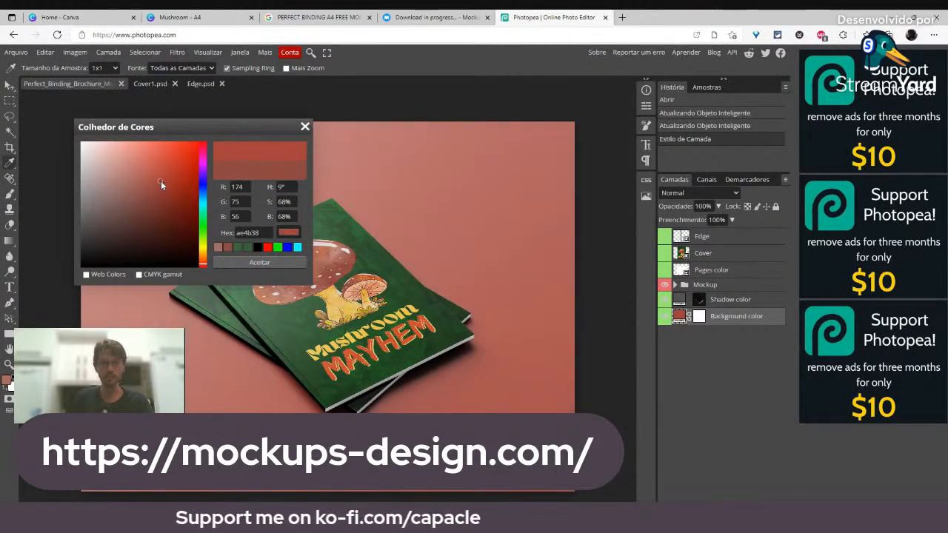
left_click(228, 264)
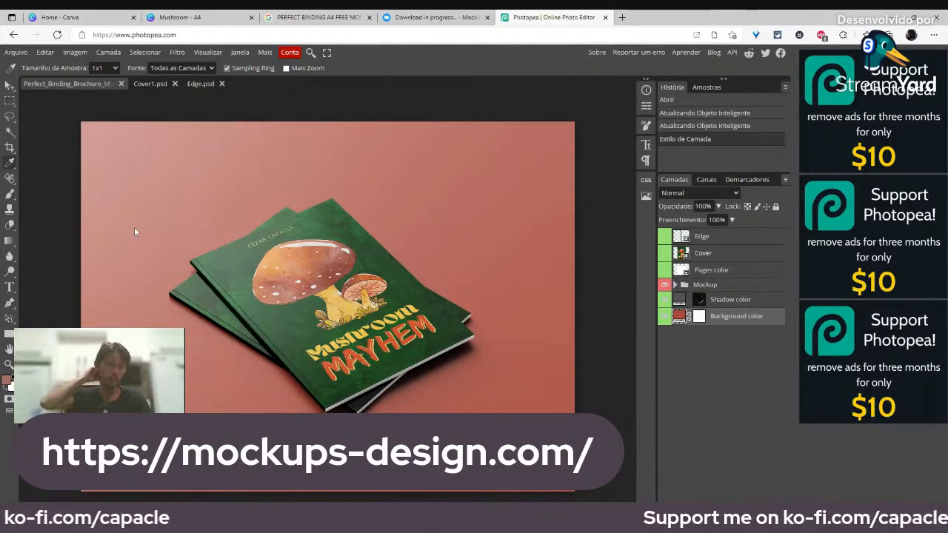
left_click(16, 51)
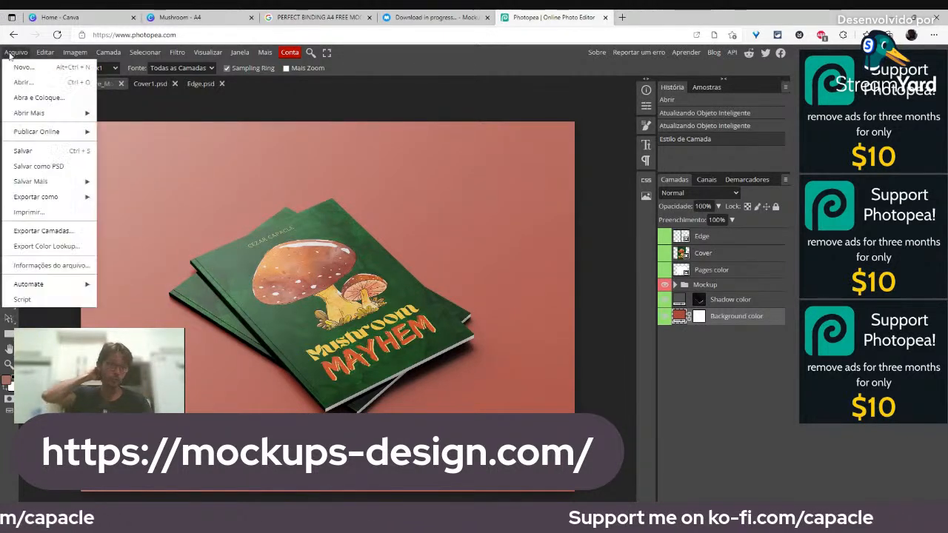
Step: Save the mockup as a PSD and reveal the Exportar como format submenu
left_click(33, 166)
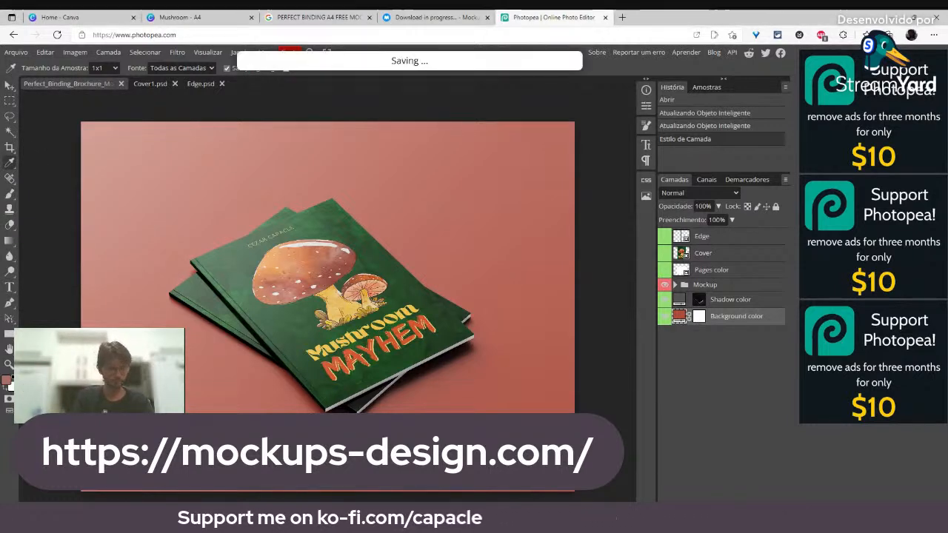
left_click(18, 53)
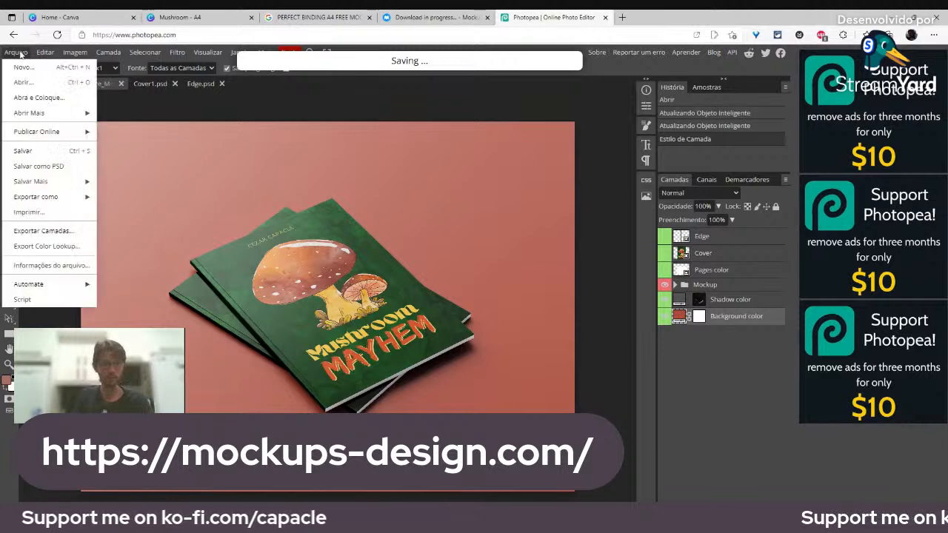
mouse_move(63, 197)
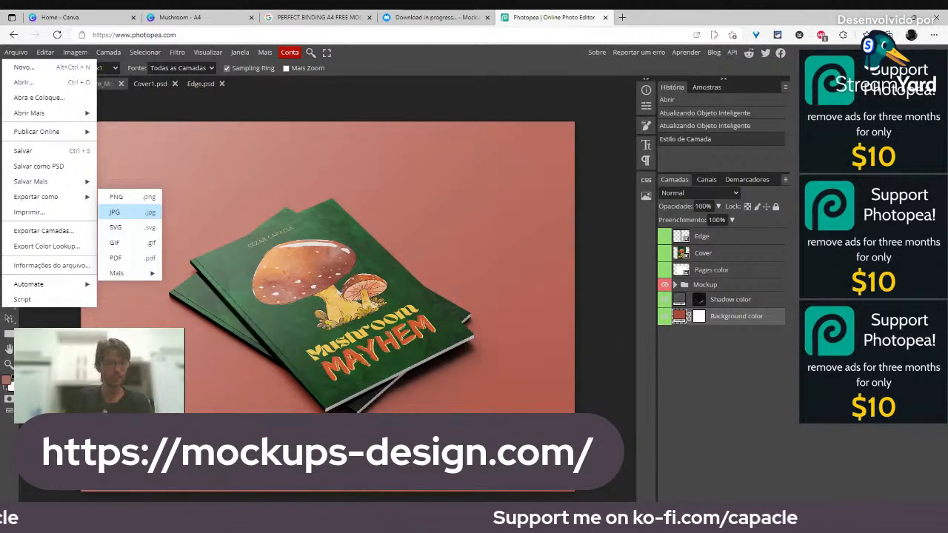
Step: Open the JPG export window and pan its preview over the brochure cover
left_click(131, 215)
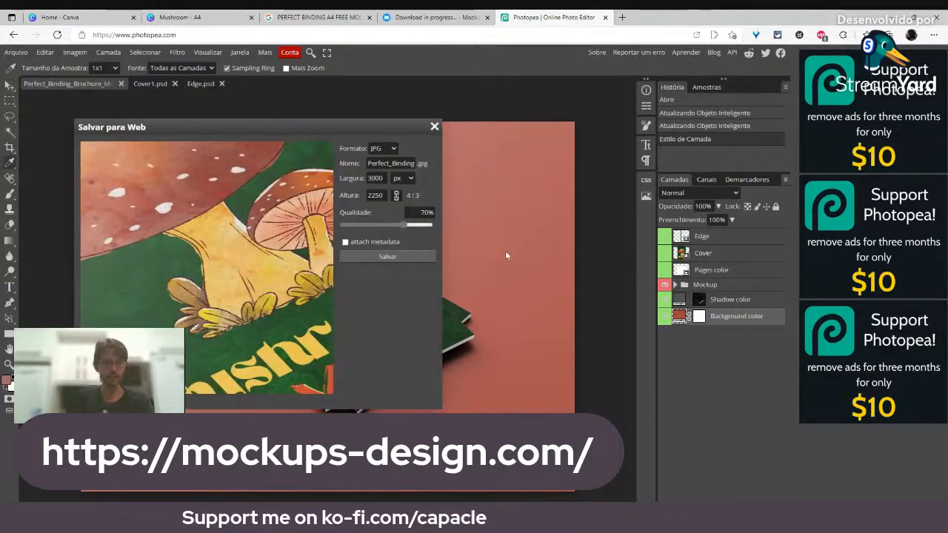
left_click_drag(291, 134, 324, 136)
scroll(285, 226, "up", 2)
scroll(285, 226, "up", 1)
scroll(285, 226, "down", 3)
left_click_drag(194, 165, 272, 266)
scroll(272, 265, "down", 1)
scroll(252, 292, "down", 2)
scroll(251, 294, "up", 3)
scroll(251, 293, "down", 1)
left_click_drag(251, 294, 237, 280)
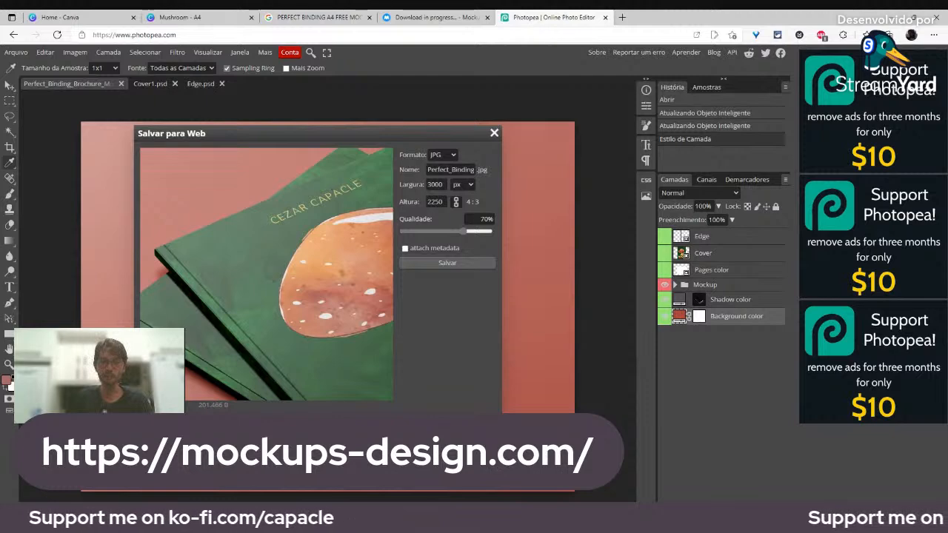
Step: Try JPG quality 80% at 1920×1080 px, then close without exporting
left_click_drag(460, 230, 472, 234)
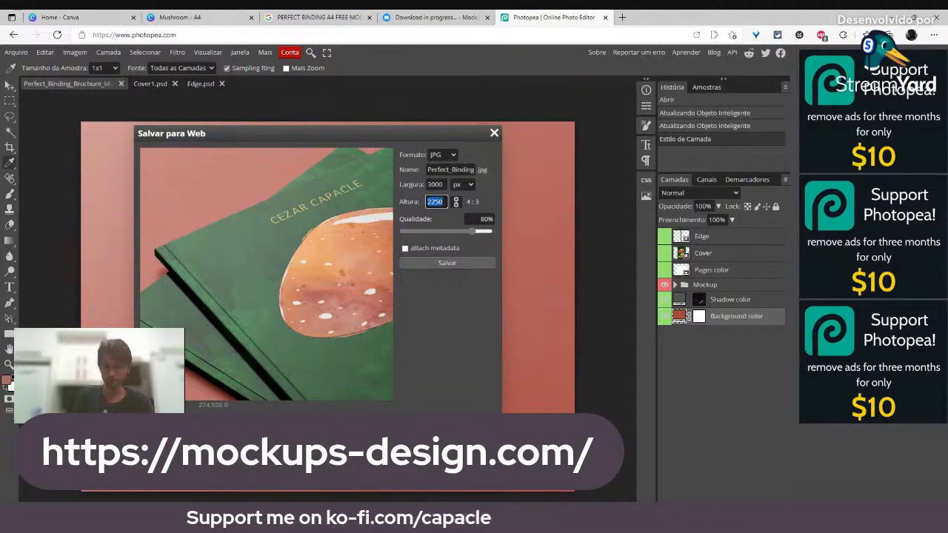
type("080")
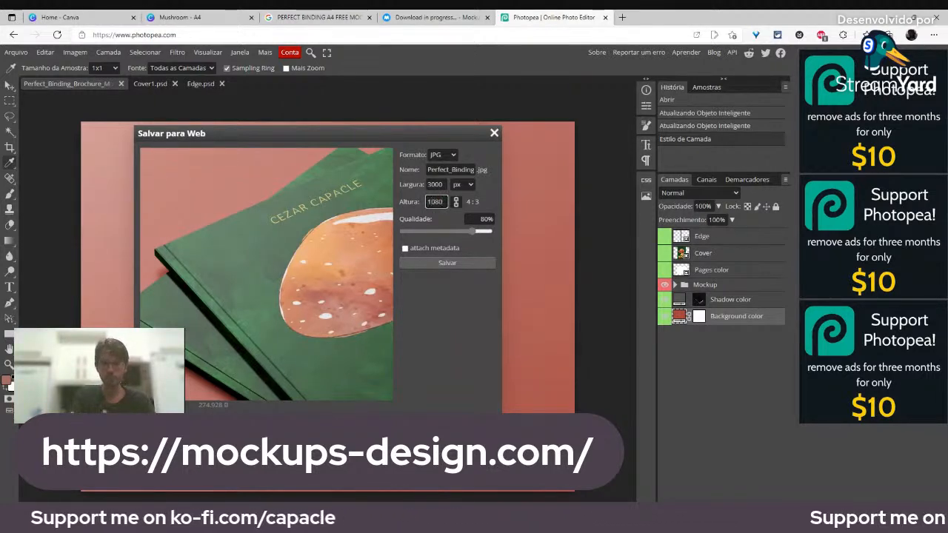
left_click(437, 184)
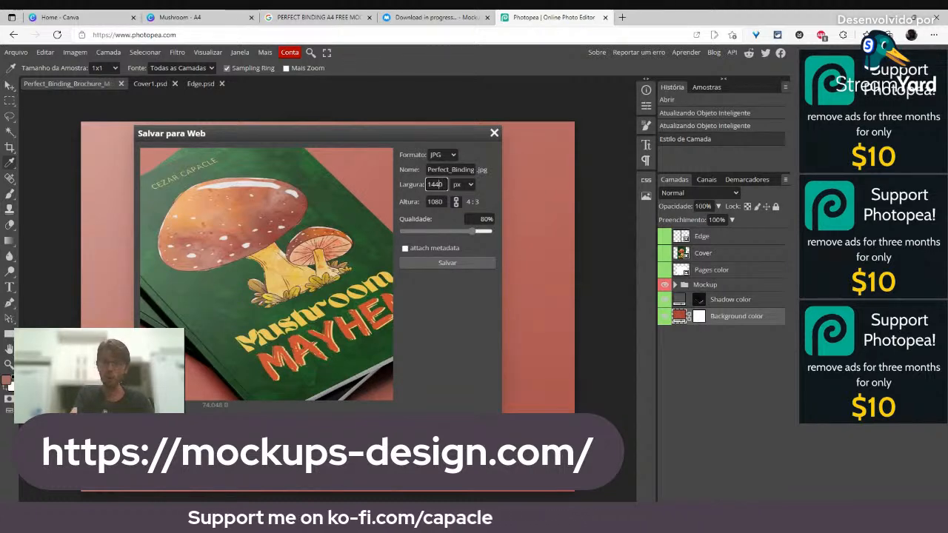
type("1920")
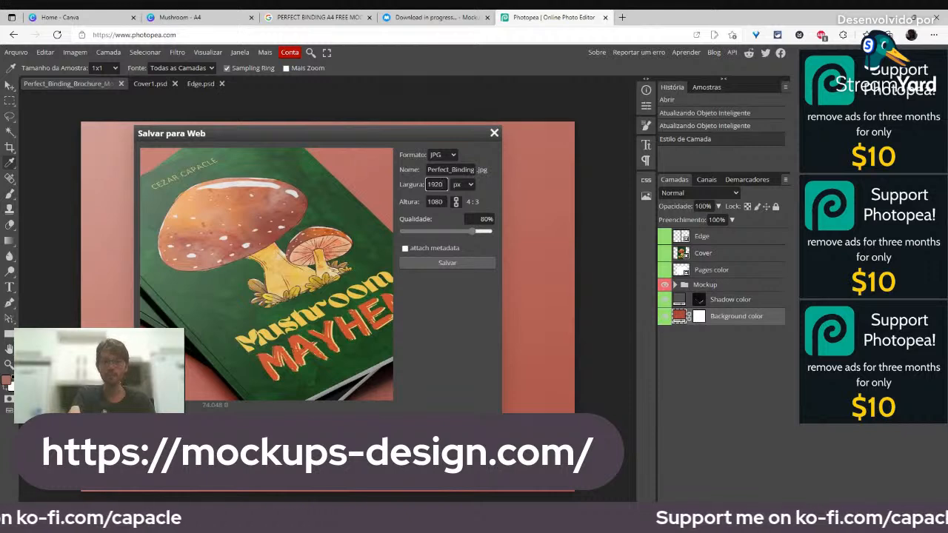
key("Tab")
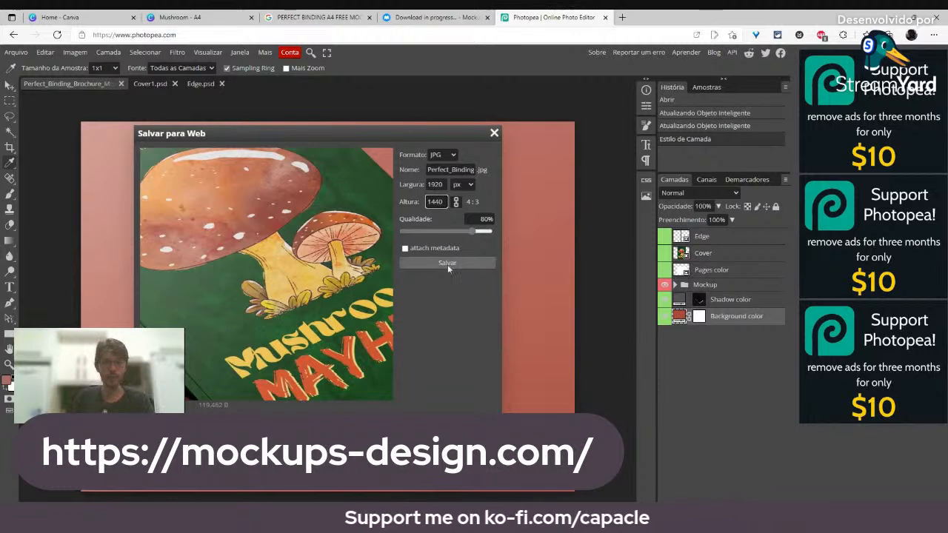
left_click(494, 134)
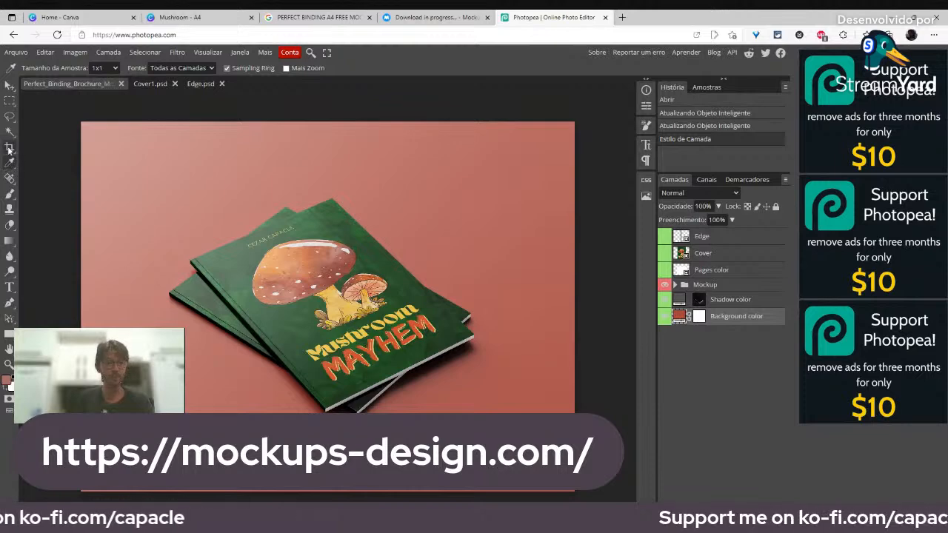
Step: Crop all four edges in tightly around the brochures, then bring up Exportar como
left_click(9, 147)
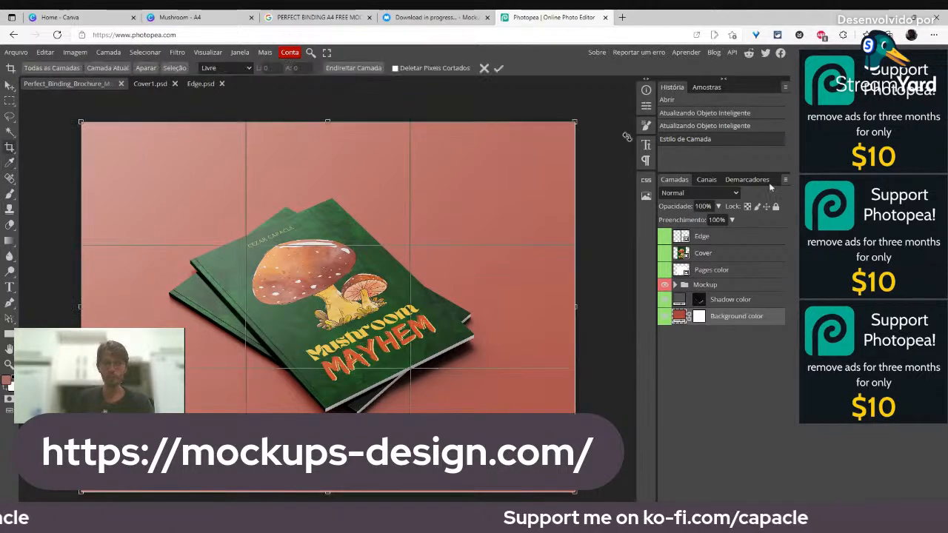
left_click_drag(328, 121, 341, 146)
left_click_drag(78, 318, 123, 318)
left_click_drag(575, 318, 505, 318)
left_click_drag(123, 319, 133, 317)
left_click_drag(318, 492, 319, 489)
left_click_drag(134, 310, 144, 310)
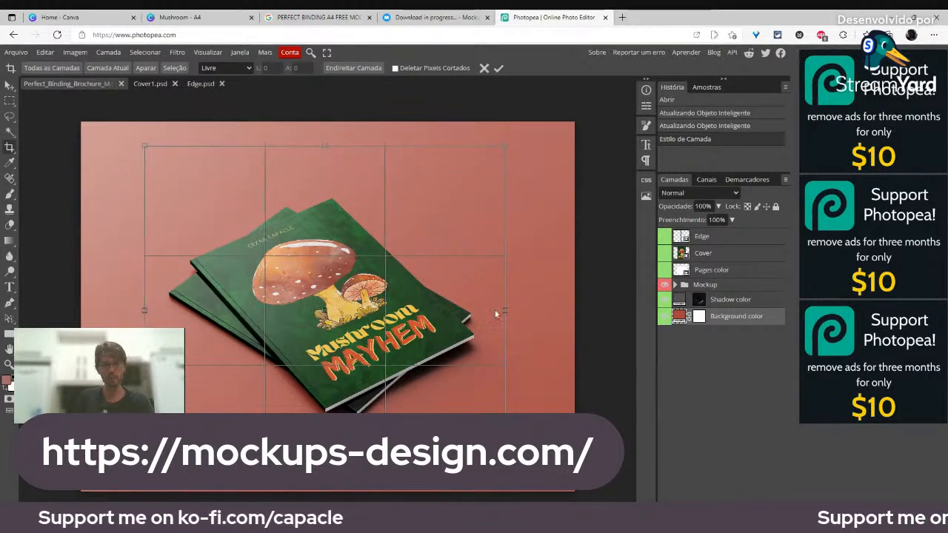
left_click_drag(505, 310, 499, 310)
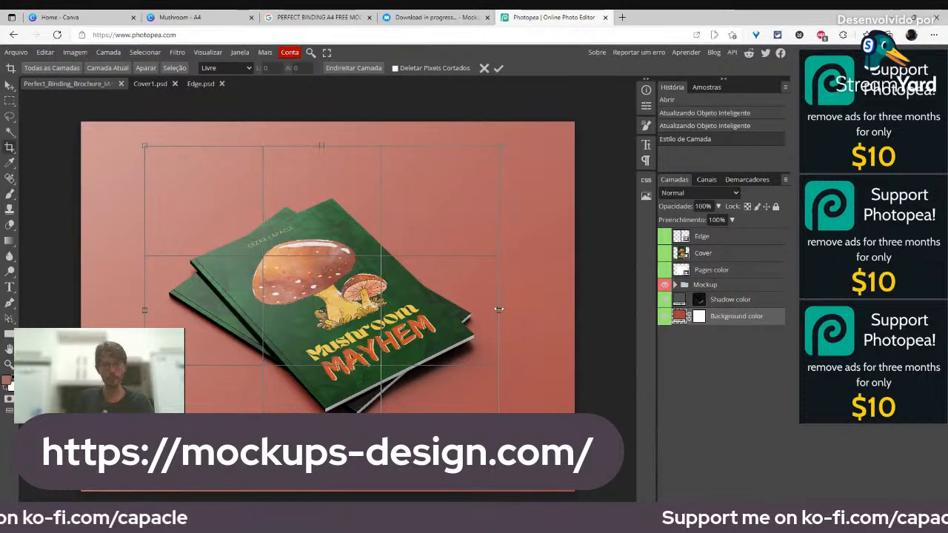
key("Return")
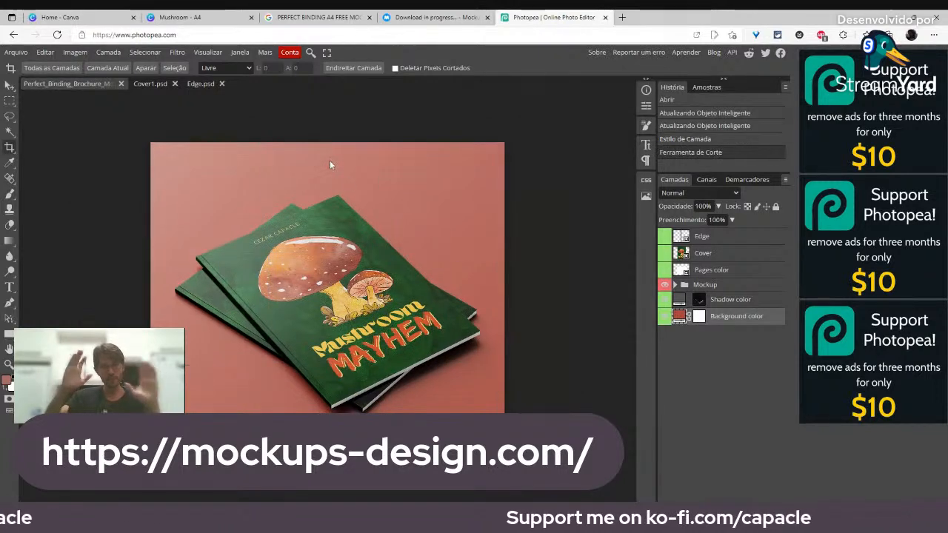
left_click(16, 52)
mouse_move(36, 202)
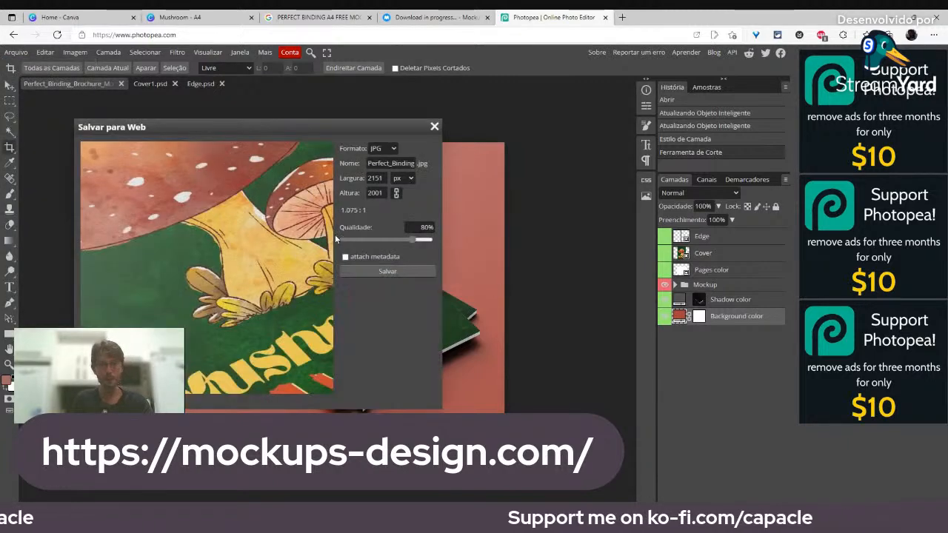
Step: Save Perfect_Binding_Brochure_Mockup_3.jpg at 1920×1786, 80% quality, and open it in a browser tab
type("1920")
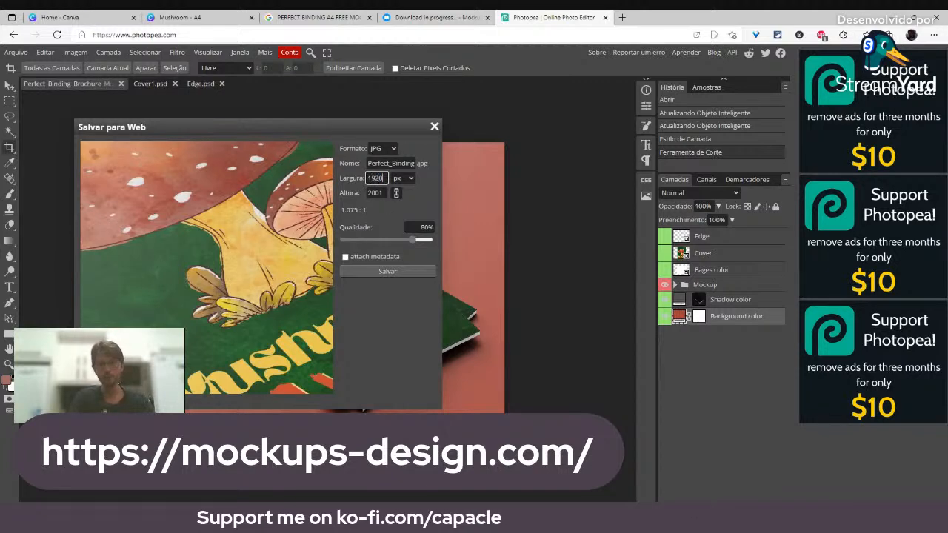
left_click(379, 193)
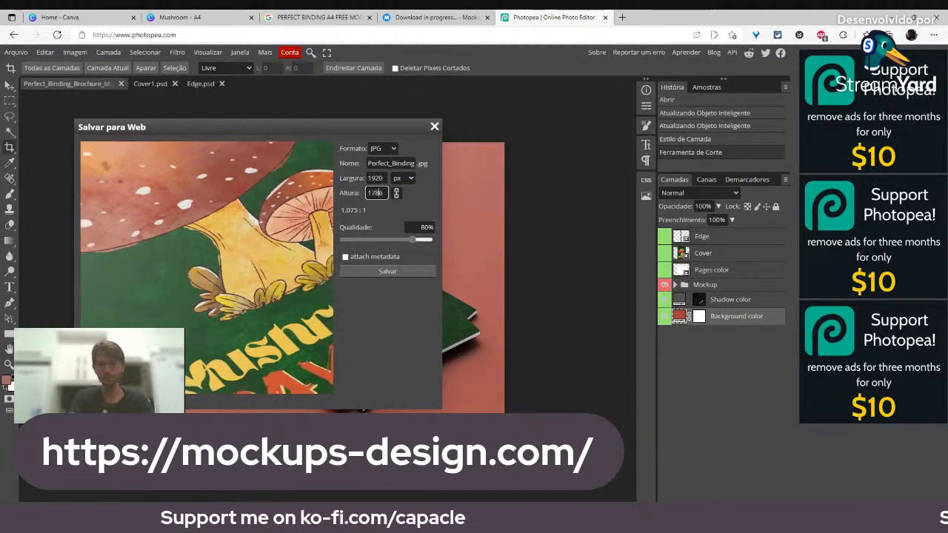
left_click(388, 272)
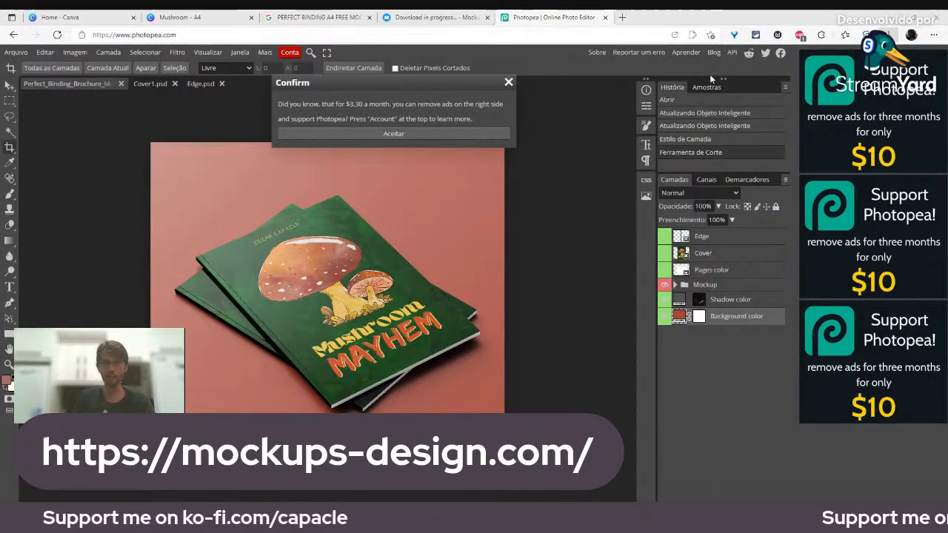
left_click_drag(653, 16, 650, 17)
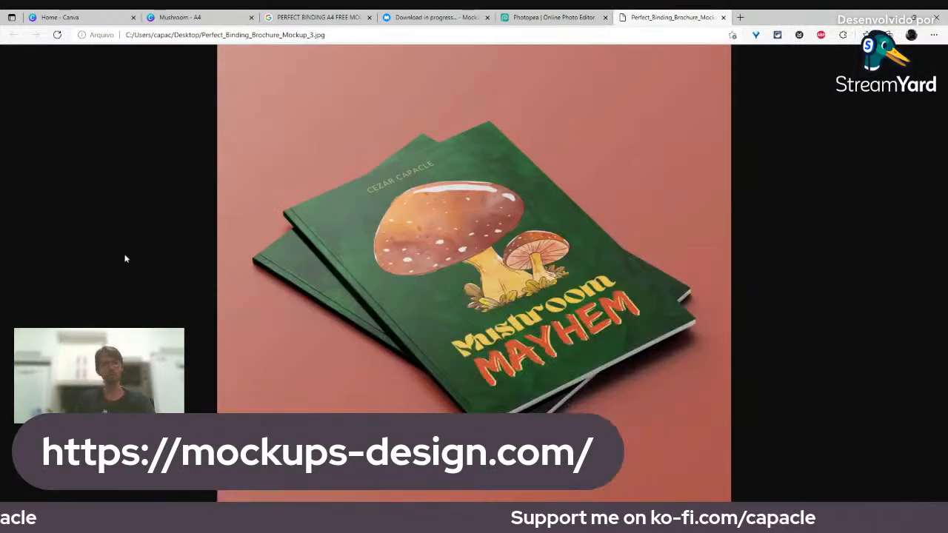